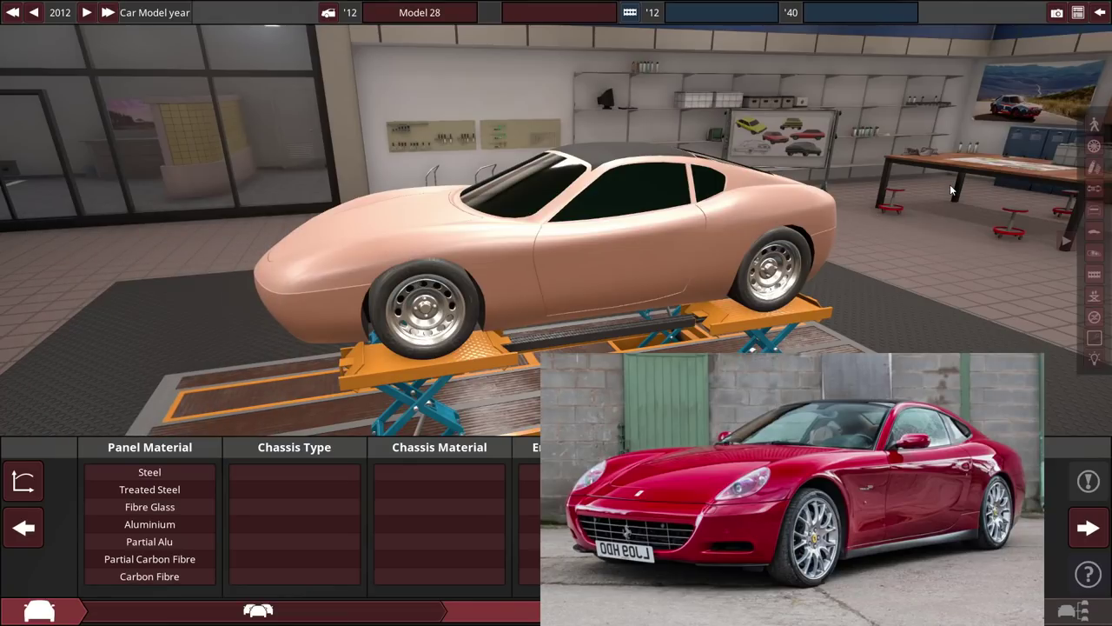
# Set the car's model year to 2020 in the chassis design options
pyautogui.moveTo(932, 194); pyautogui.dragTo(399, 253)
pyautogui.click(624, 616)
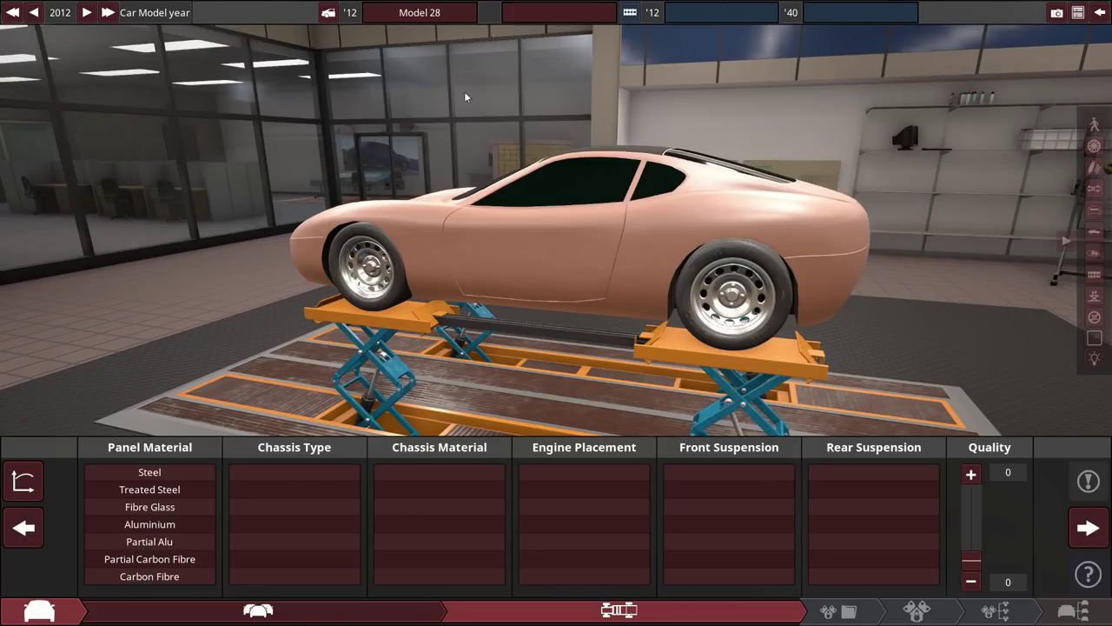
pyautogui.click(108, 12)
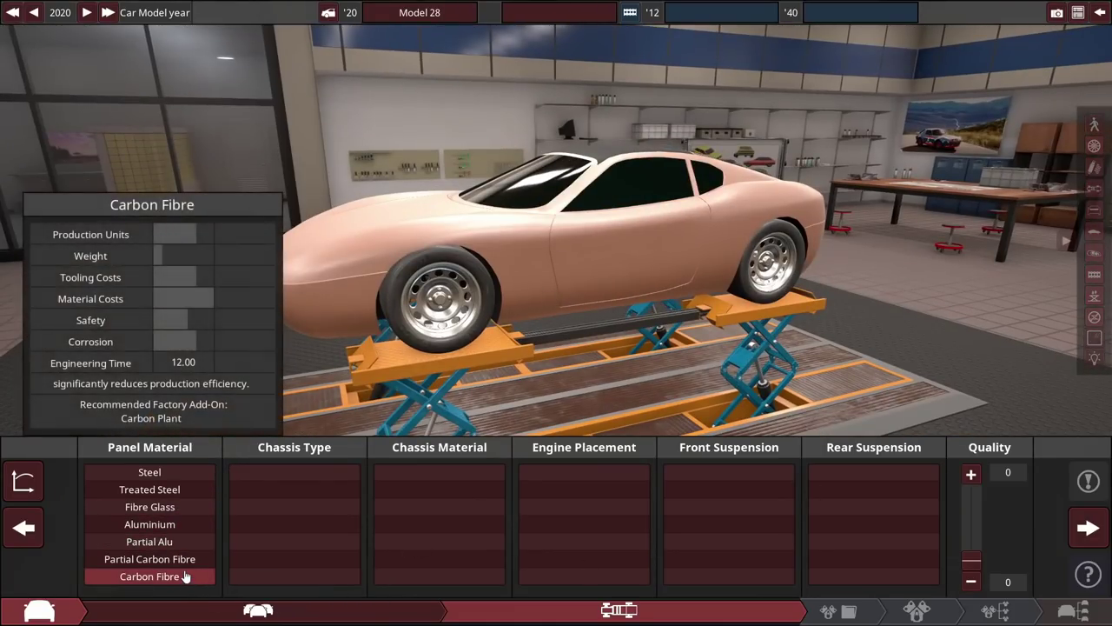
# Give the car carbon fibre panels on a glued aluminium monocoque chassis
pyautogui.click(186, 576)
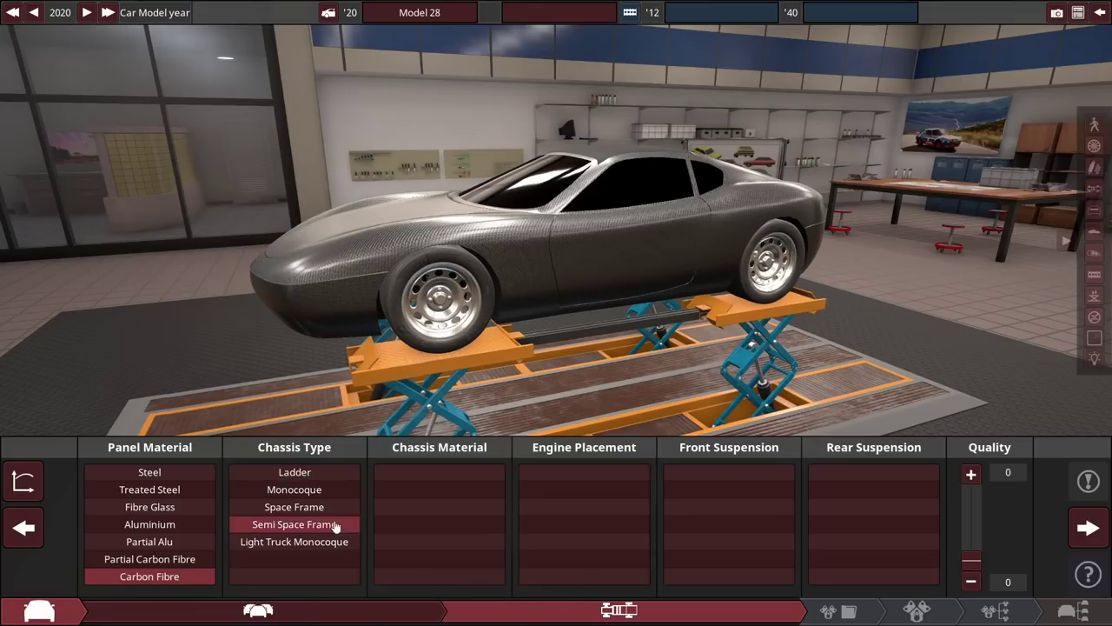
pyautogui.click(322, 491)
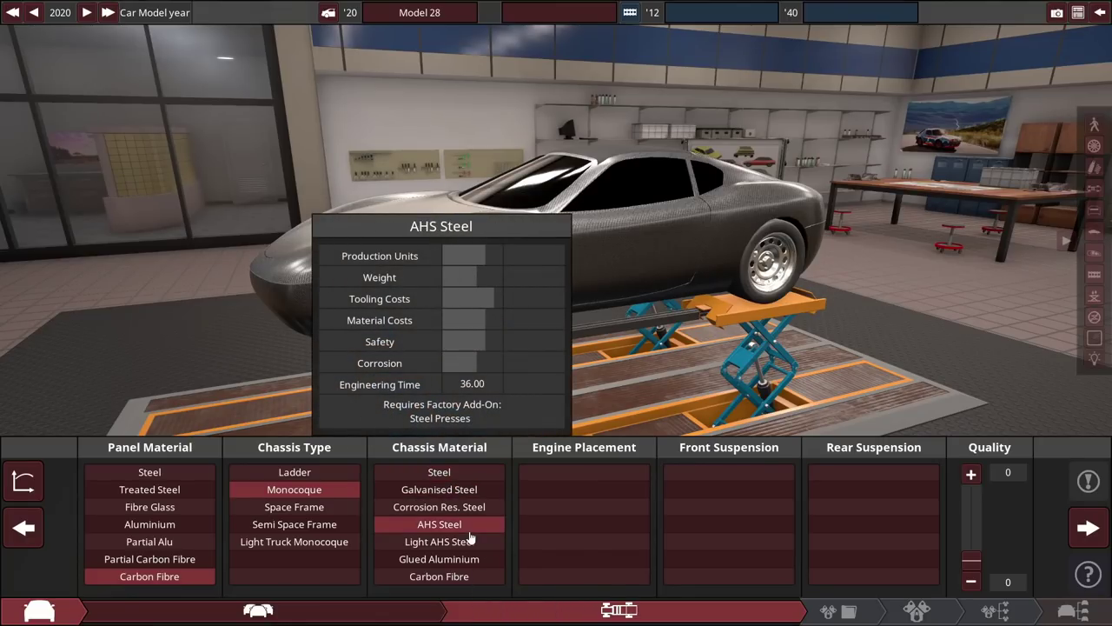
pyautogui.click(483, 560)
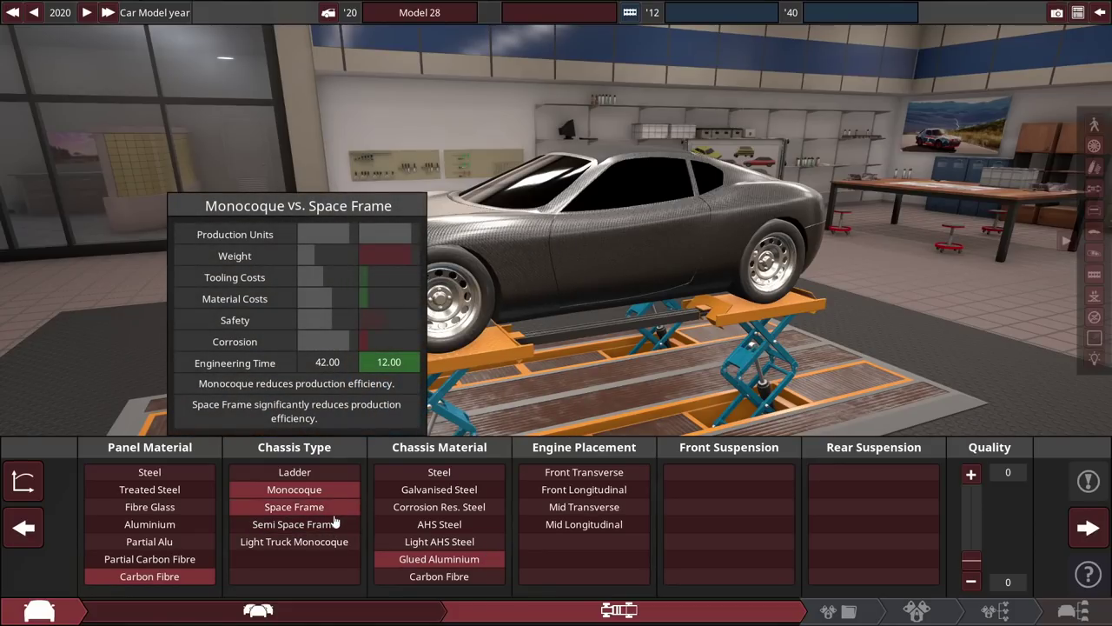
pyautogui.click(334, 522)
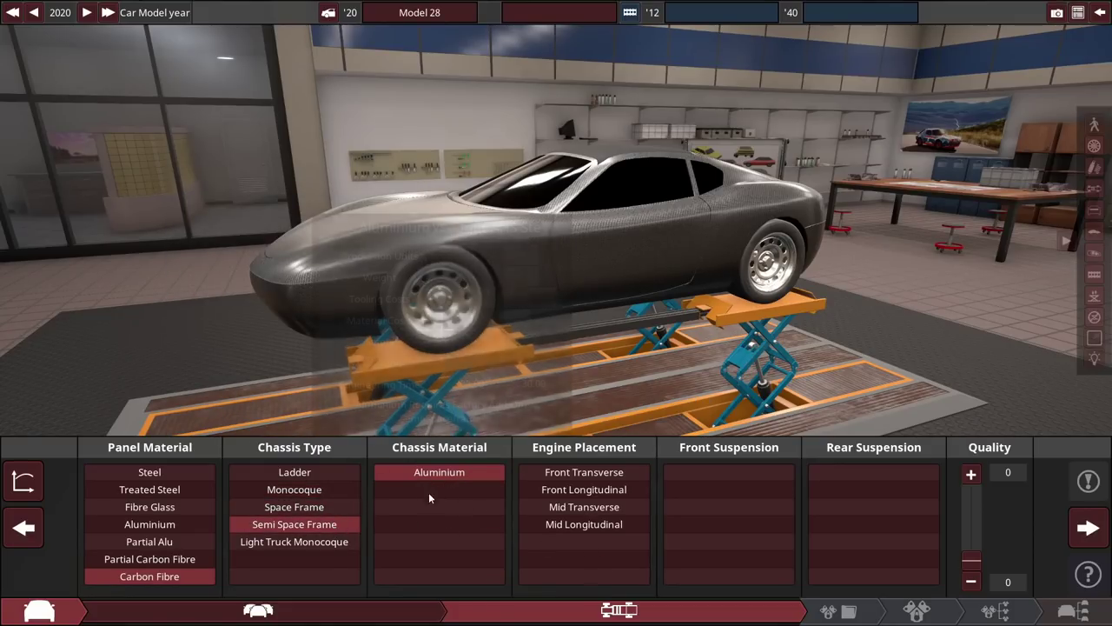
pyautogui.click(345, 490)
pyautogui.click(425, 559)
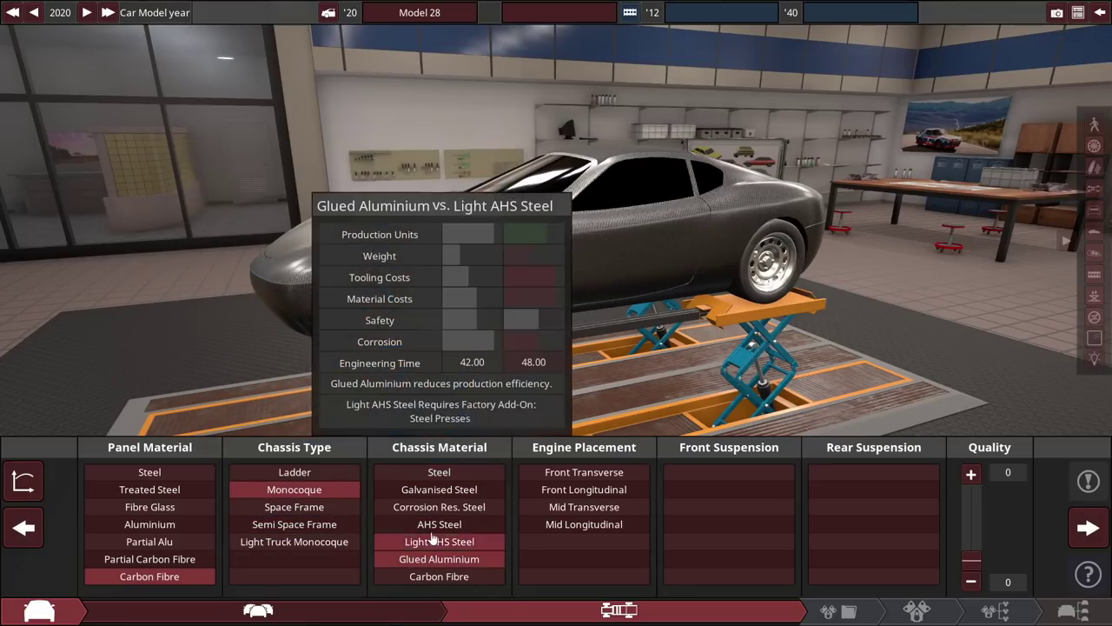
# Mount the engine front longitudinally with double wishbone front and multilink rear suspension
pyautogui.click(613, 473)
pyautogui.click(624, 490)
pyautogui.moveTo(839, 395); pyautogui.dragTo(507, 294)
pyautogui.click(729, 489)
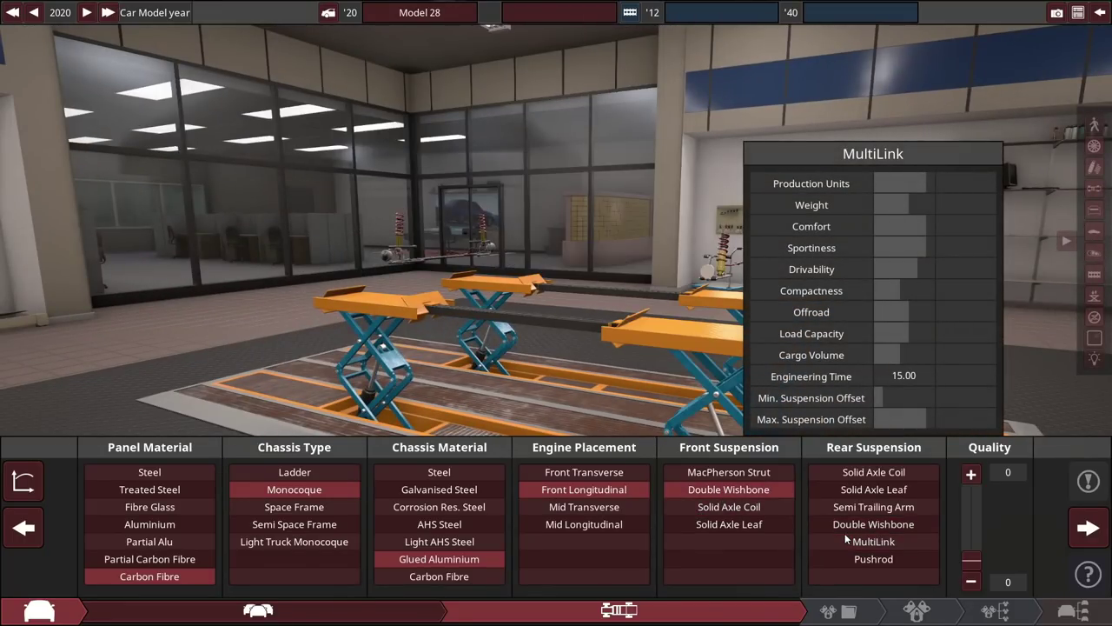
pyautogui.click(845, 539)
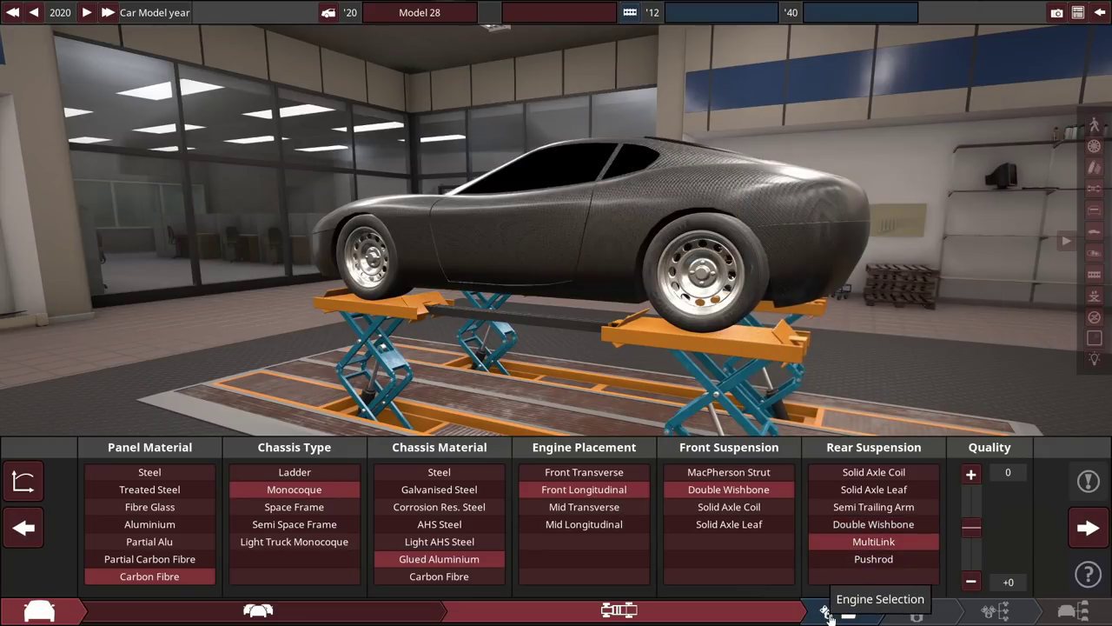
# Start a new engine project, creating engine Family 38
pyautogui.click(828, 616)
pyautogui.click(888, 395)
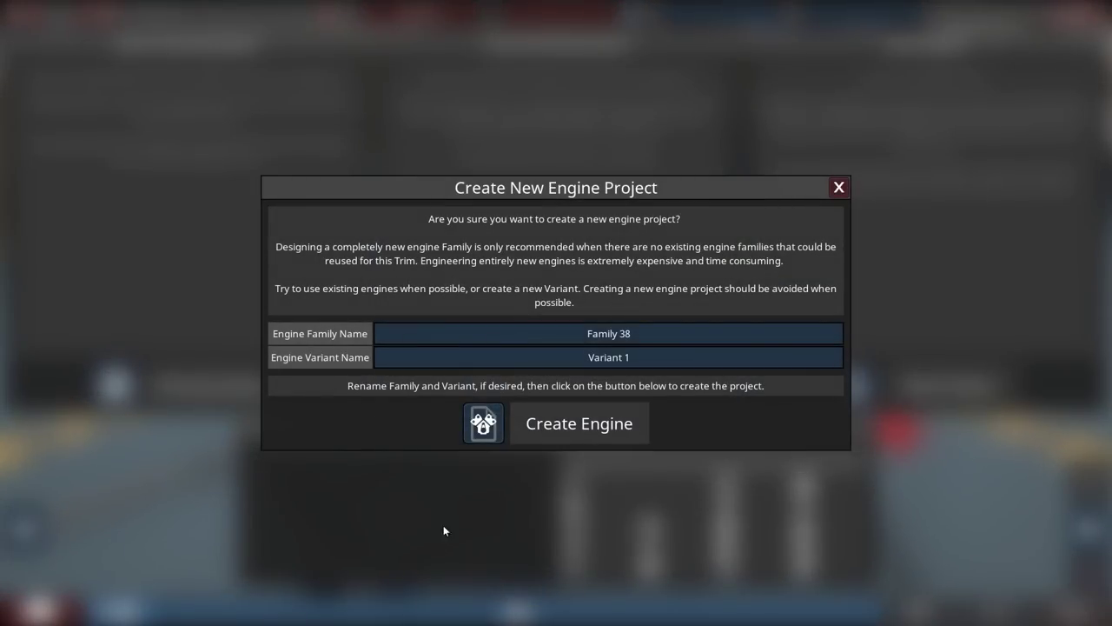
pyautogui.click(475, 441)
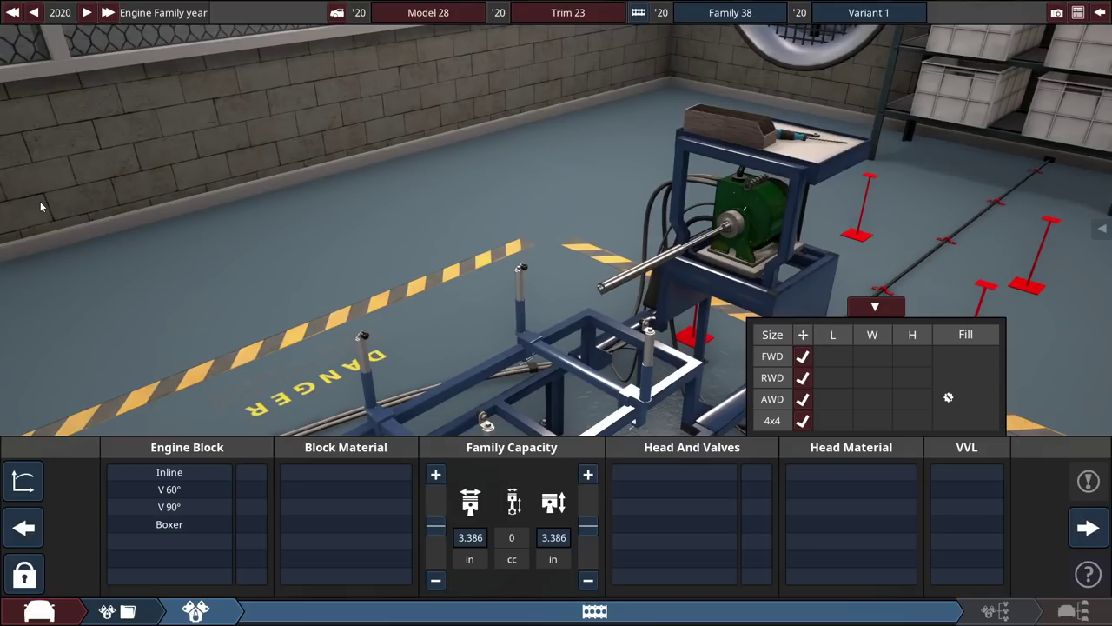
# Make the engine an inline six with an aluminium block
pyautogui.click(183, 473)
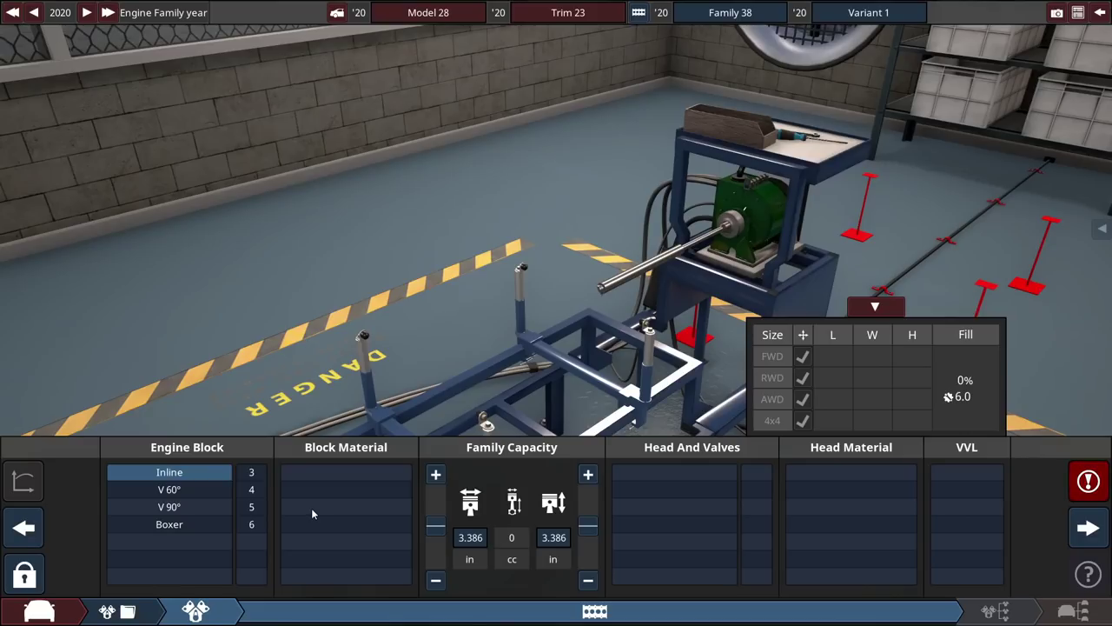
pyautogui.click(253, 524)
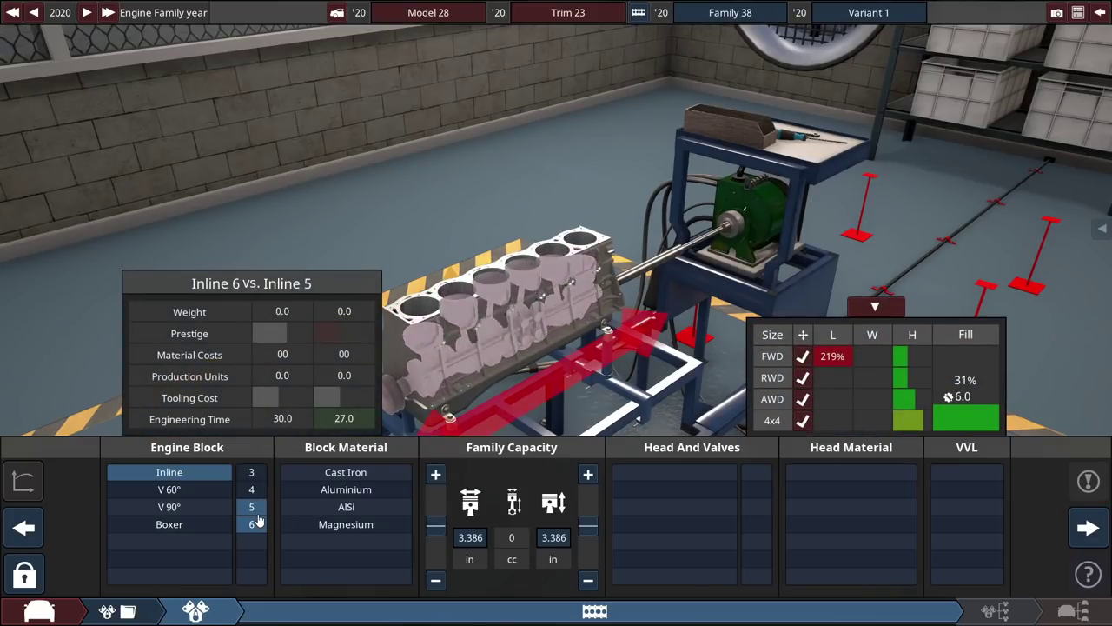
pyautogui.click(252, 507)
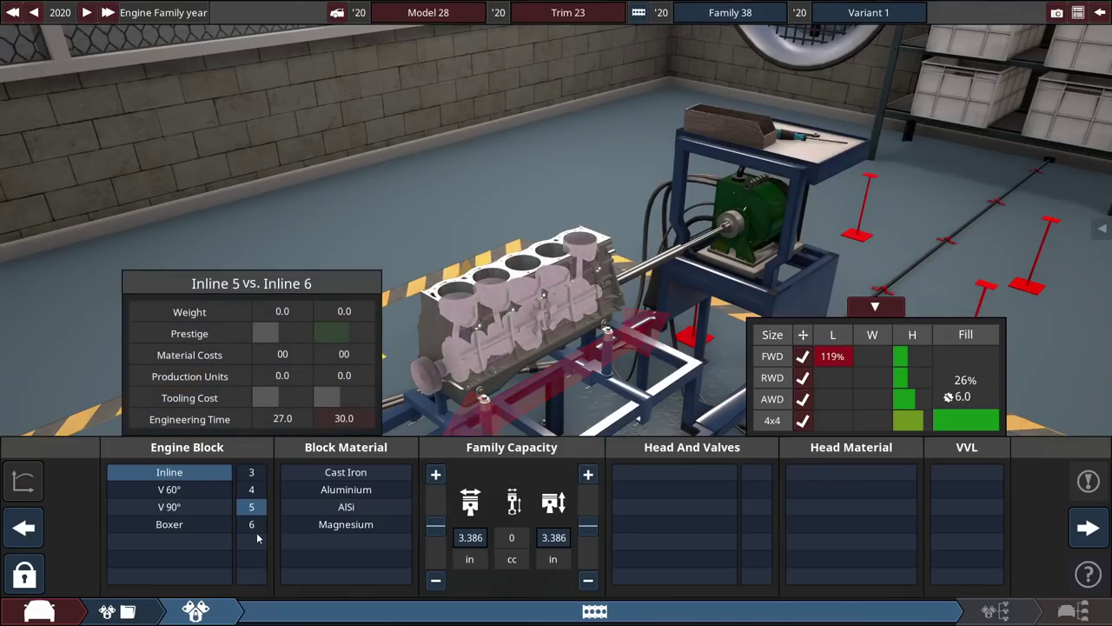
pyautogui.click(253, 526)
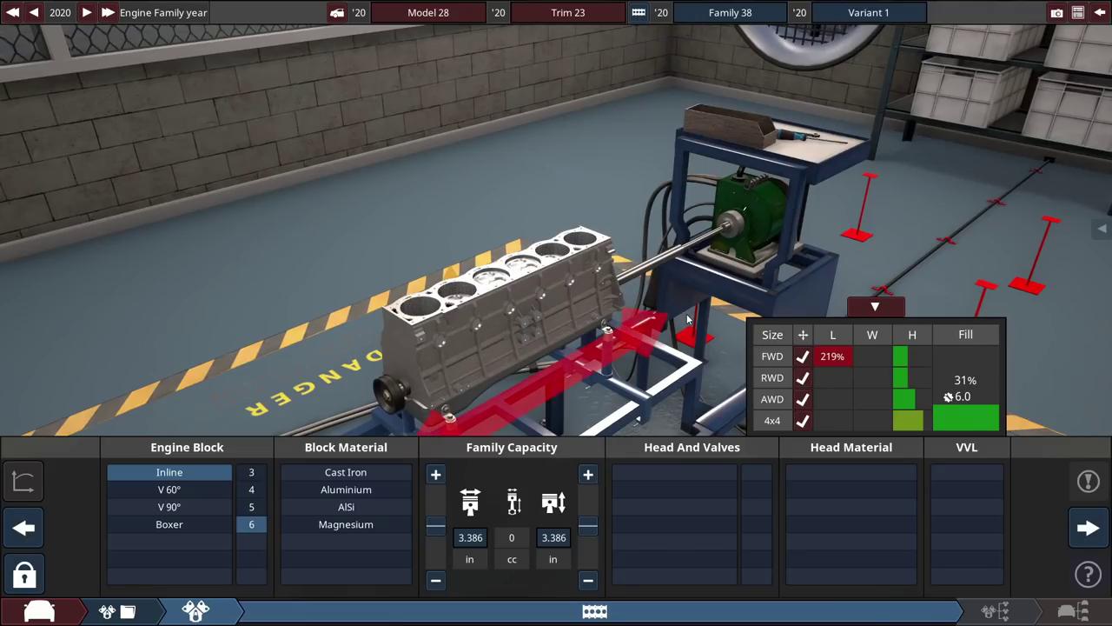
pyautogui.click(360, 491)
# Fit a five-valve DOHC aluminium head and widen the bore to raise displacement
pyautogui.click(730, 525)
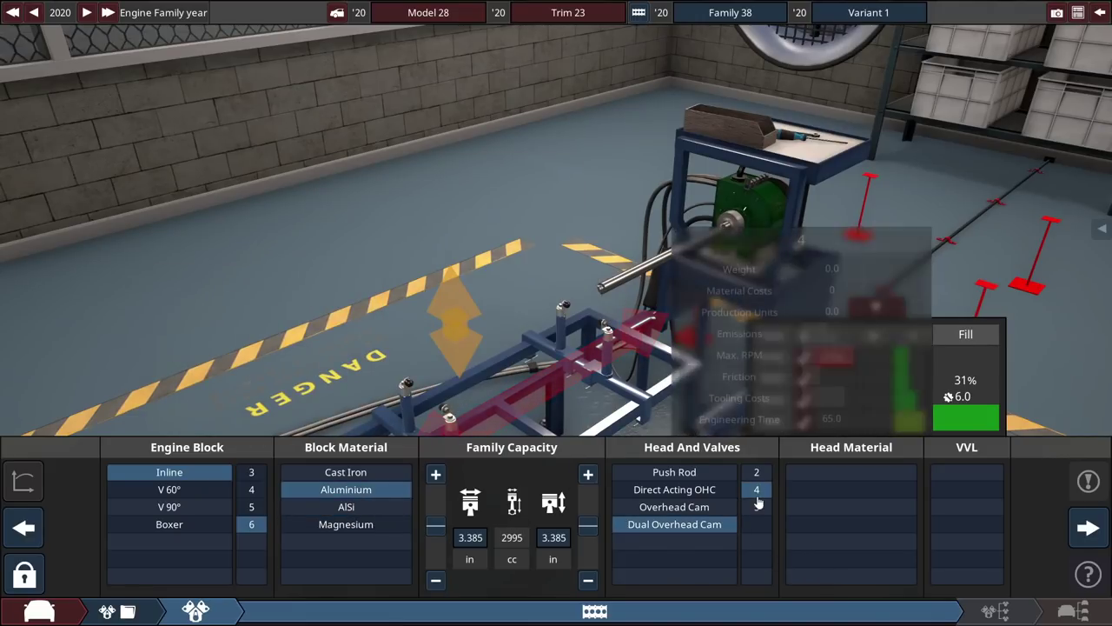
pyautogui.click(851, 489)
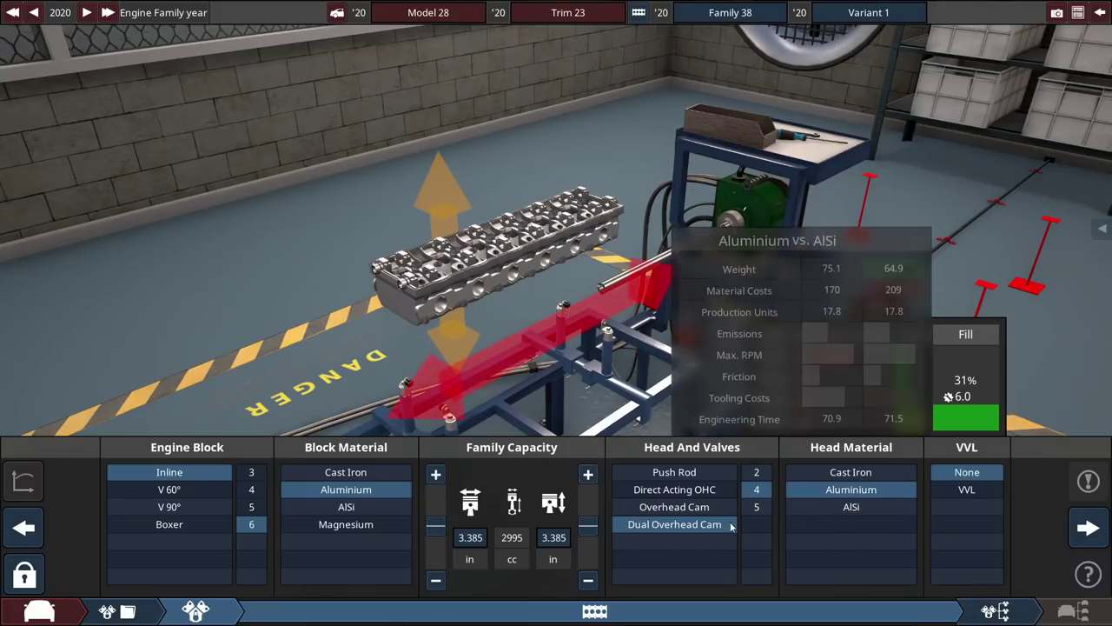
pyautogui.click(754, 507)
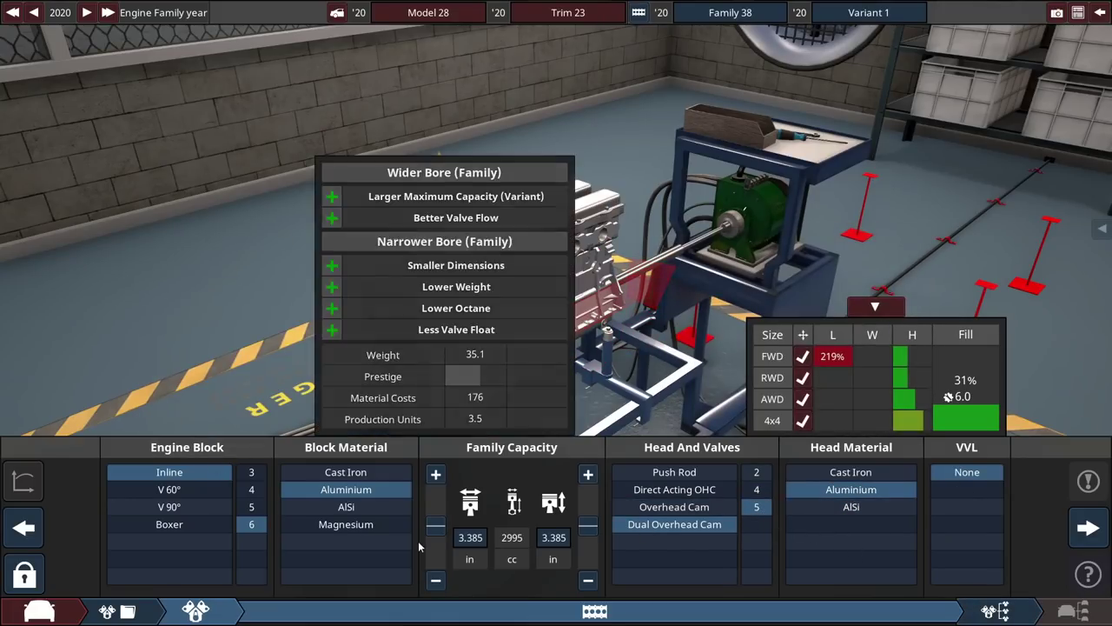
pyautogui.moveTo(437, 529); pyautogui.dragTo(435, 512)
# Raise the bore to 3.913 in and trim the stroke to reach 4000 cc
pyautogui.click(435, 475)
pyautogui.click(435, 474)
pyautogui.click(436, 474)
pyautogui.click(435, 474)
pyautogui.click(588, 581)
# Fit a billet steel crankshaft, titanium conrods and forged pistons
pyautogui.click(995, 611)
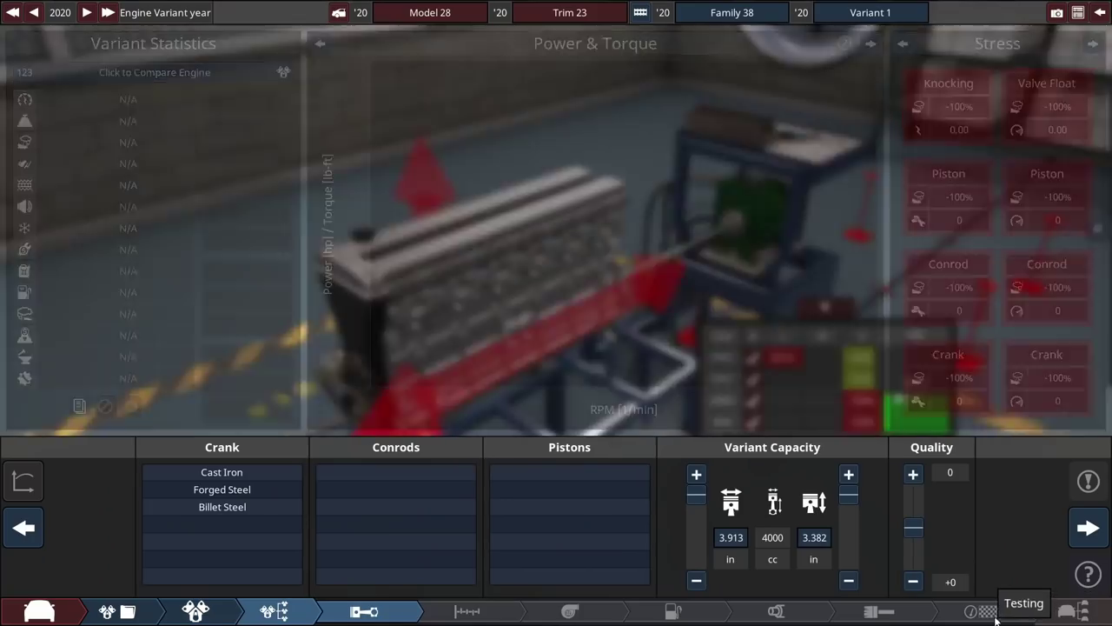
pyautogui.click(221, 507)
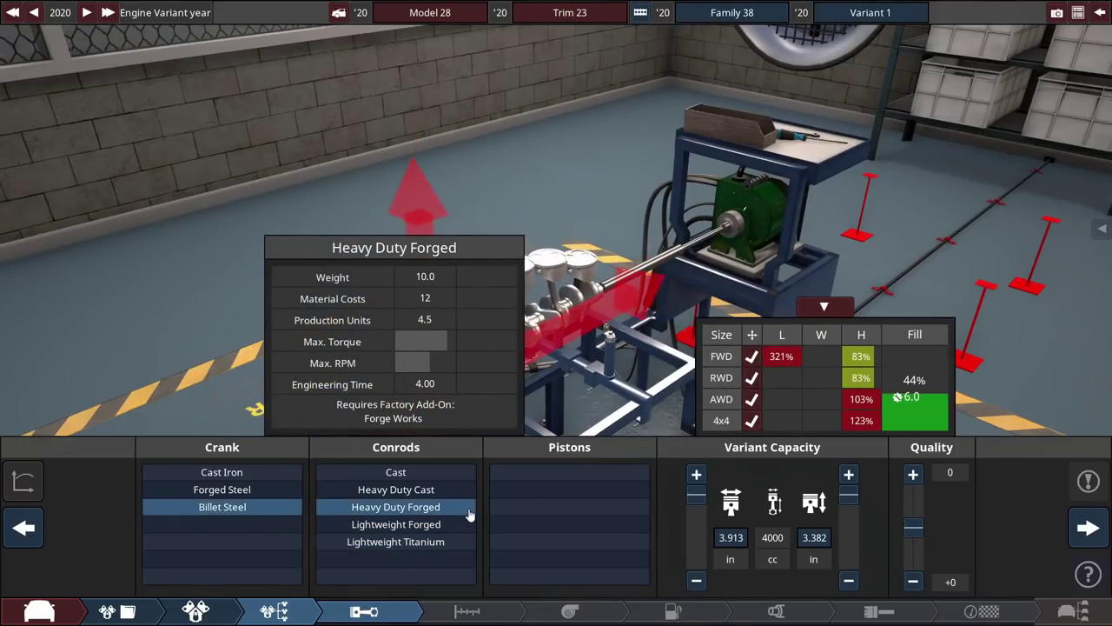
pyautogui.click(425, 541)
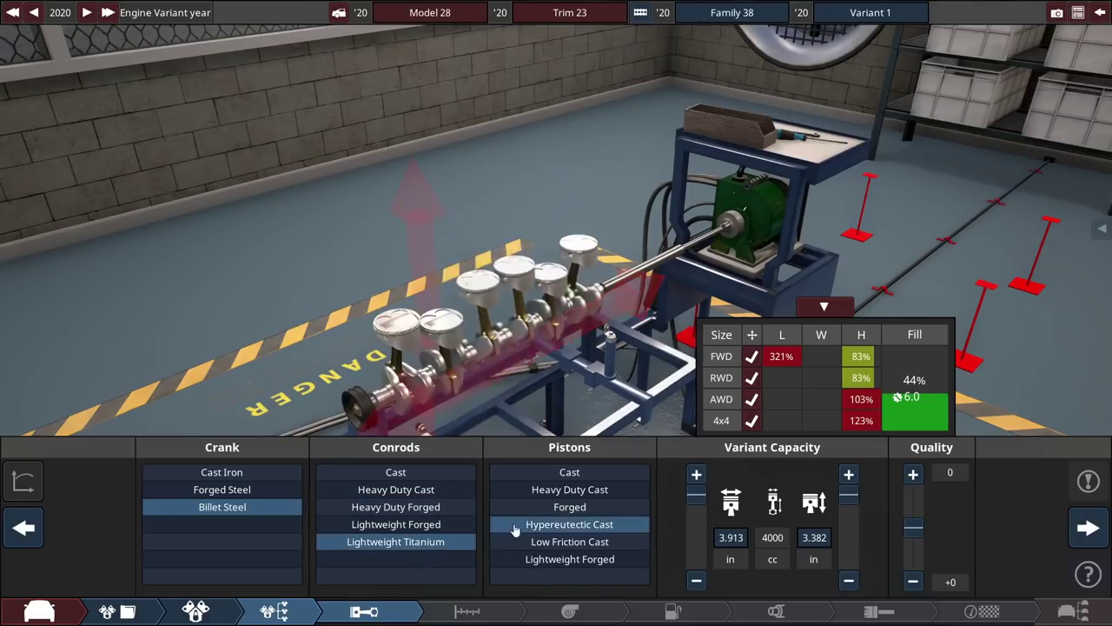
pyautogui.click(570, 558)
# Use variable valve timing on all cams with a cam profile of 92
pyautogui.click(467, 611)
pyautogui.click(613, 506)
pyautogui.moveTo(295, 515)
pyautogui.mouseDown()
pyautogui.moveTo(289, 487)
pyautogui.moveTo(290, 502)
pyautogui.mouseUp()
# Set up direct injection with a single throttle, performance intake and Premium 95 RON fuel
pyautogui.click(673, 611)
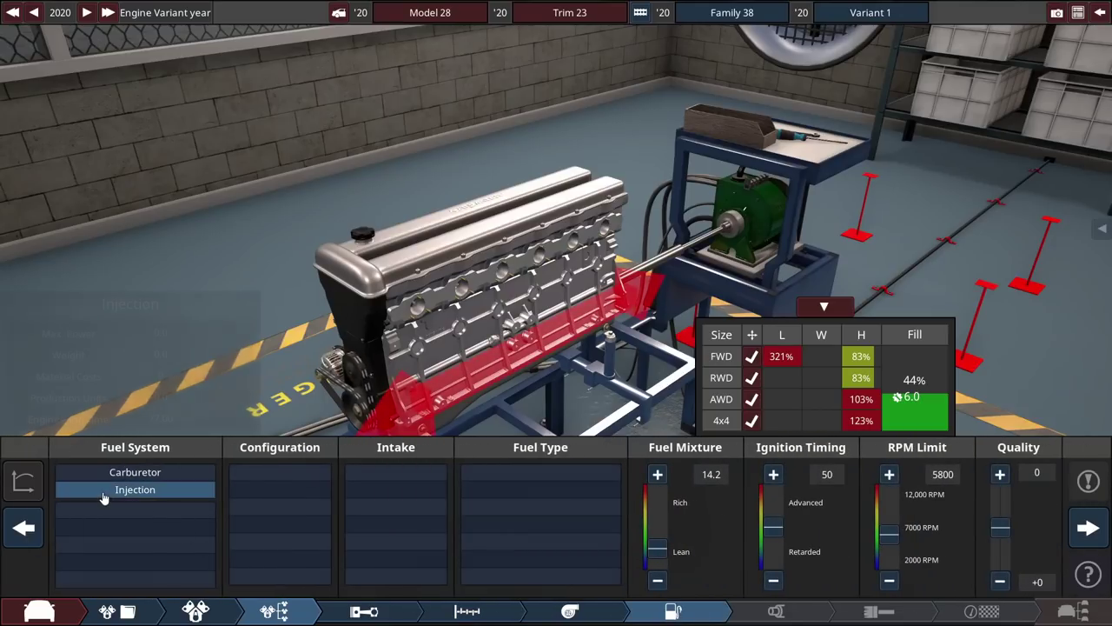
pyautogui.click(105, 491)
pyautogui.click(174, 561)
pyautogui.click(287, 489)
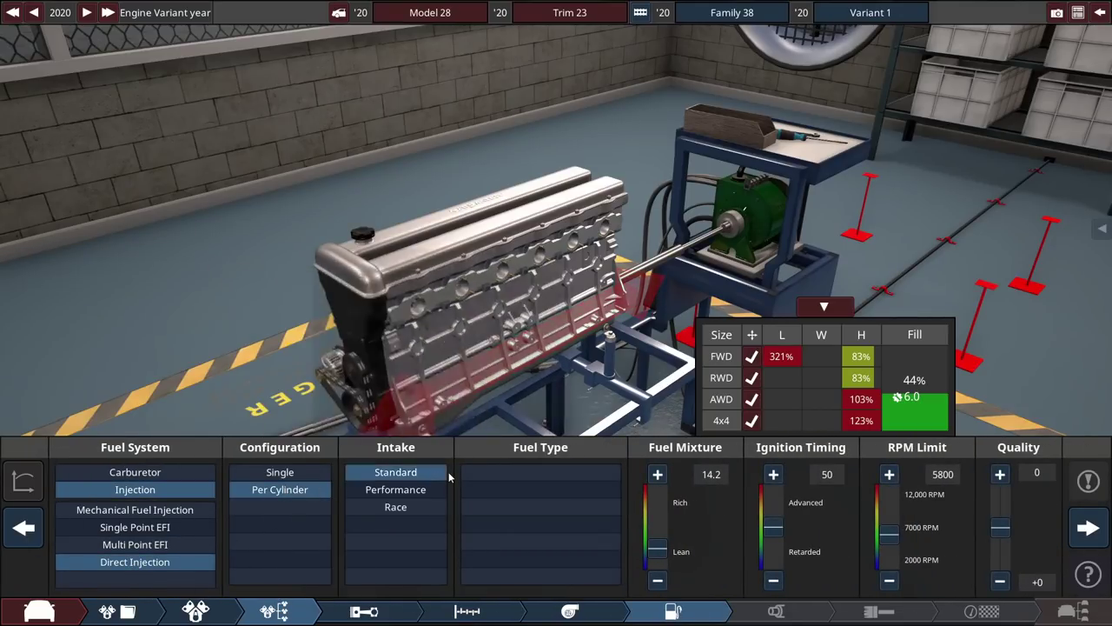
pyautogui.click(437, 491)
pyautogui.click(294, 472)
pyautogui.click(541, 542)
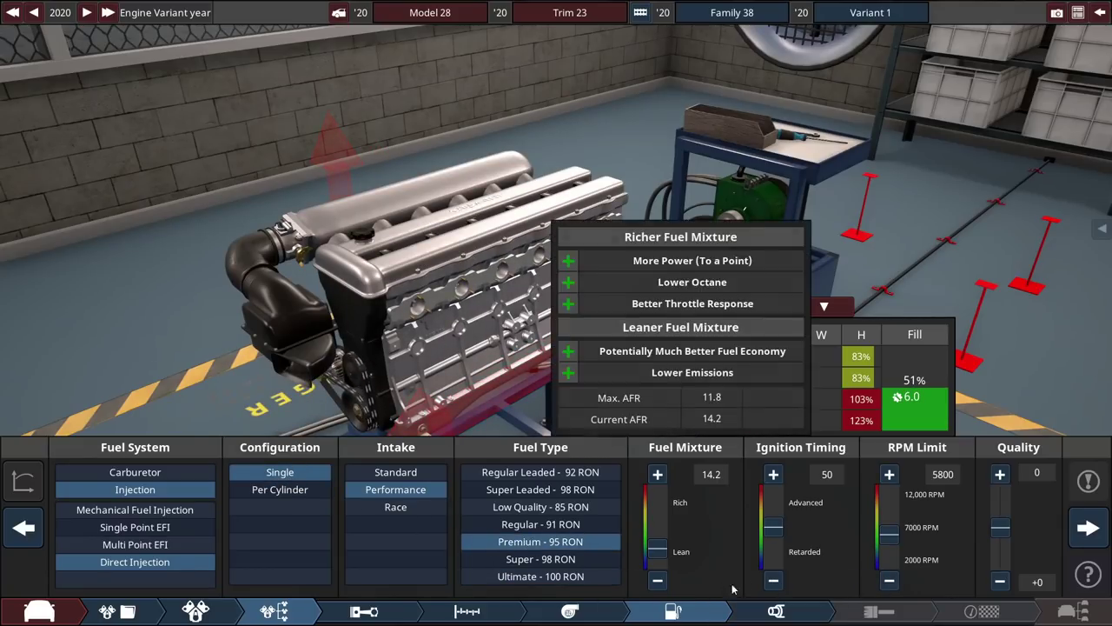
# Fit long tubular headers and a high-flow three-way catalyst, with no mufflers
pyautogui.click(792, 613)
pyautogui.click(164, 524)
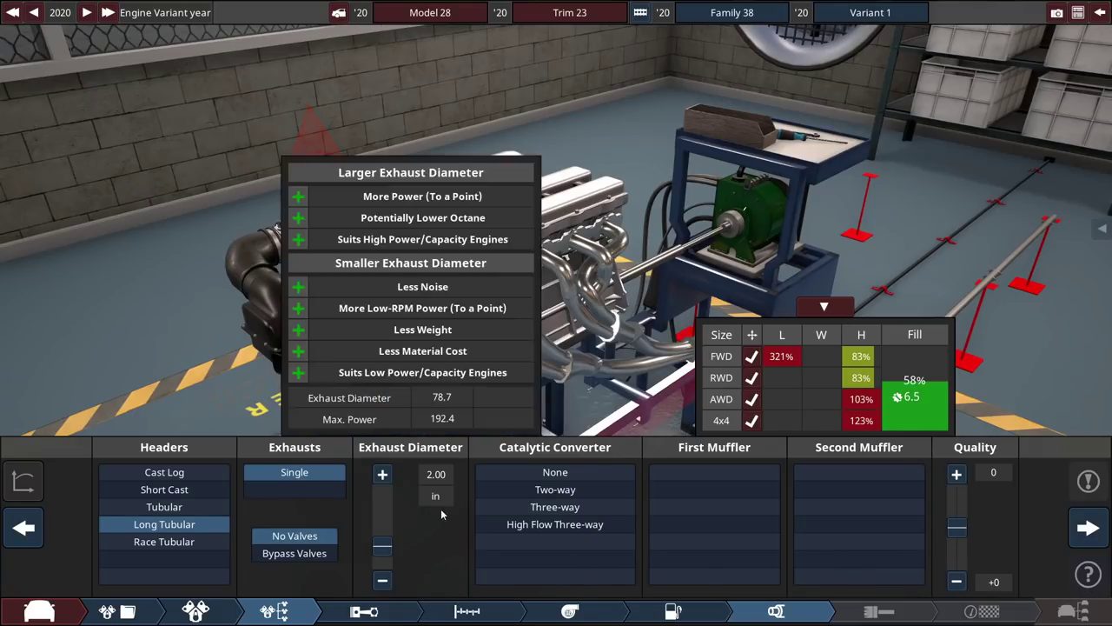
pyautogui.click(565, 524)
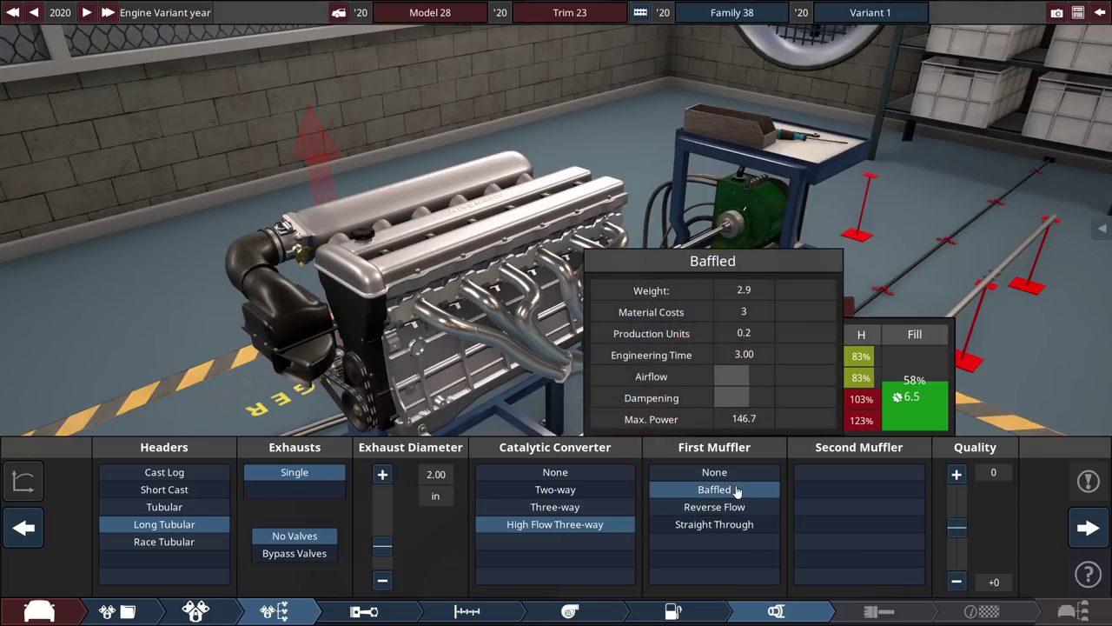
pyautogui.click(743, 473)
pyautogui.click(860, 472)
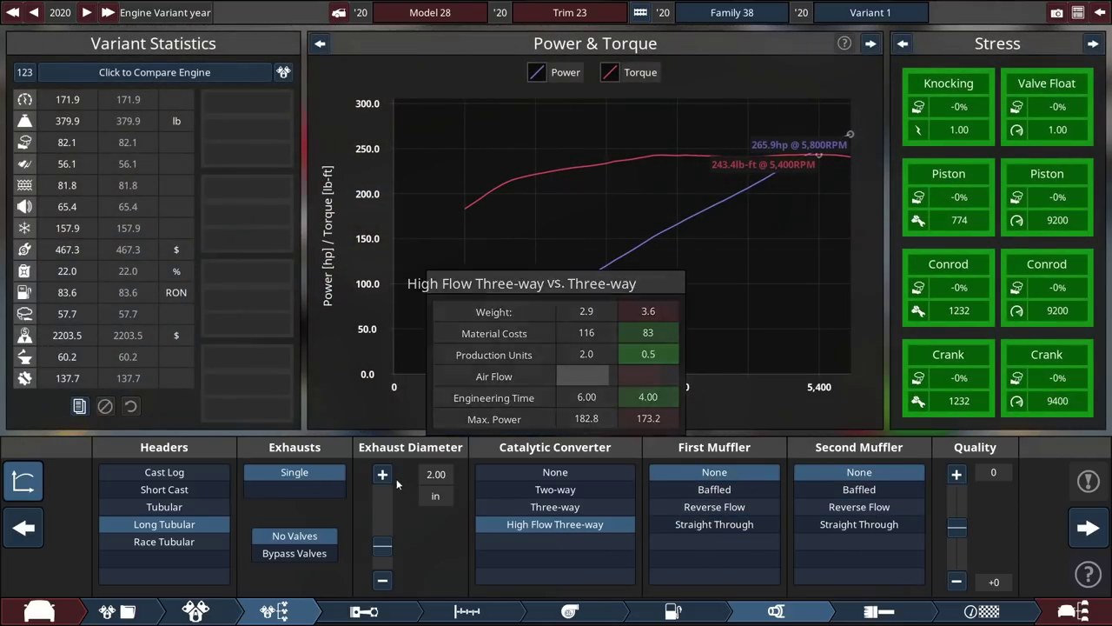
# Widen the exhaust diameter to 3.00 in and raise the RPM limit
pyautogui.click(383, 474)
pyautogui.click(381, 475)
pyautogui.click(381, 476)
pyautogui.click(380, 475)
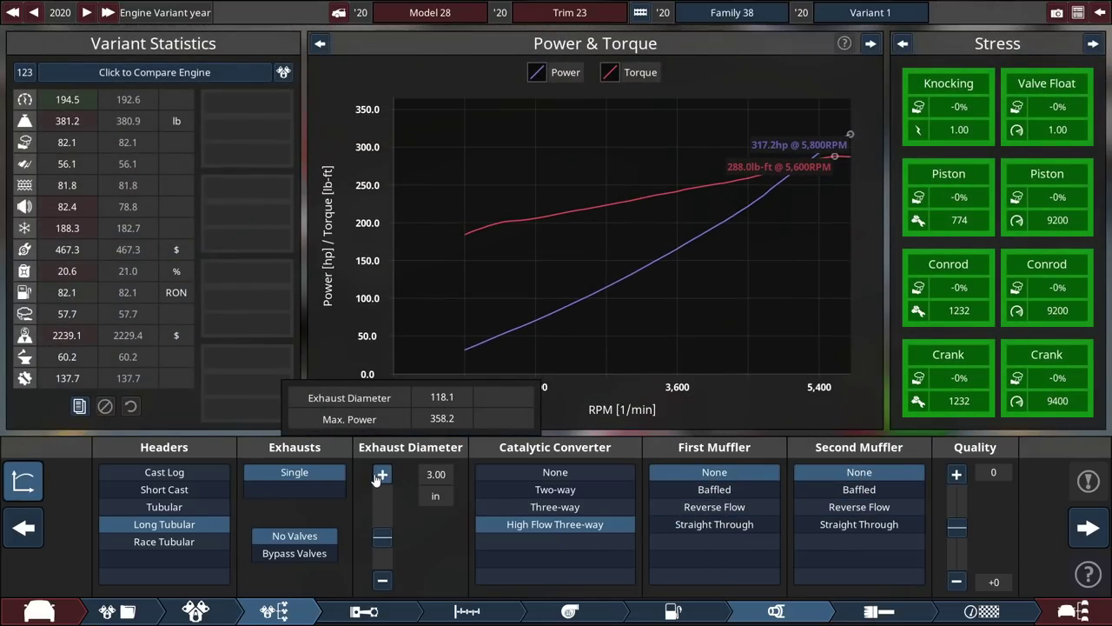
pyautogui.click(674, 611)
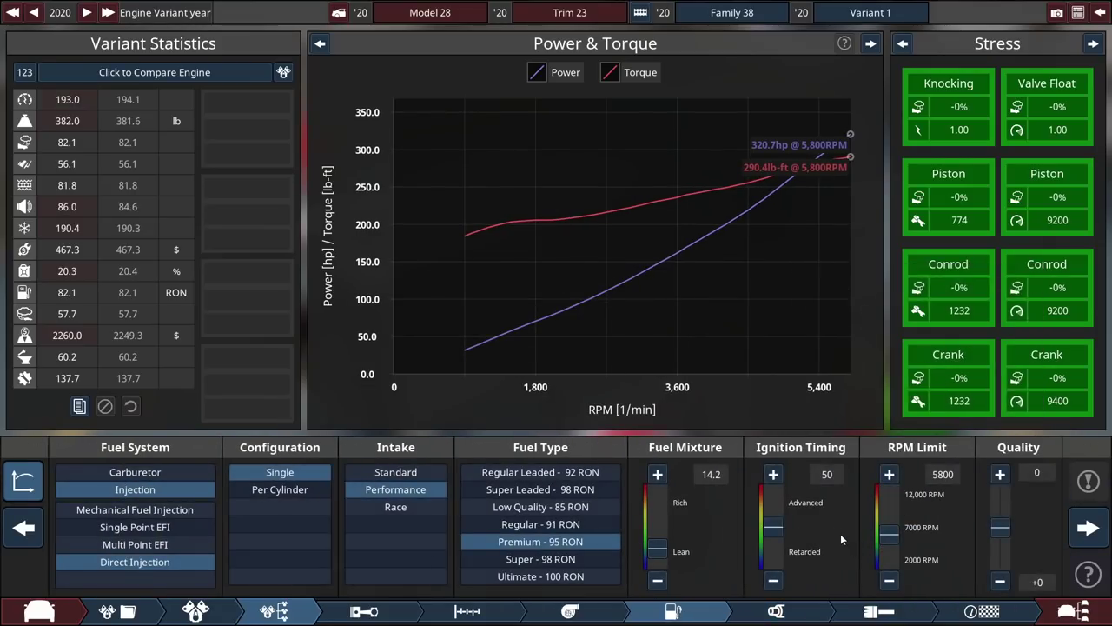
pyautogui.moveTo(885, 536); pyautogui.dragTo(887, 521)
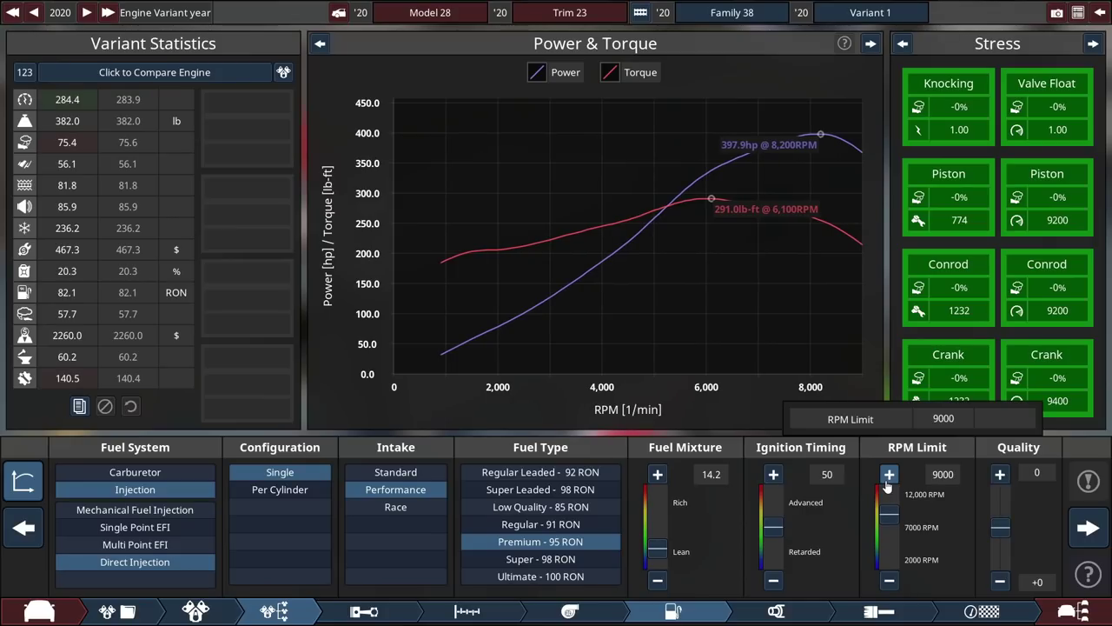
# Change the engine to five cylinders and fine-tune bore and stroke to 3662 cc
pyautogui.click(364, 611)
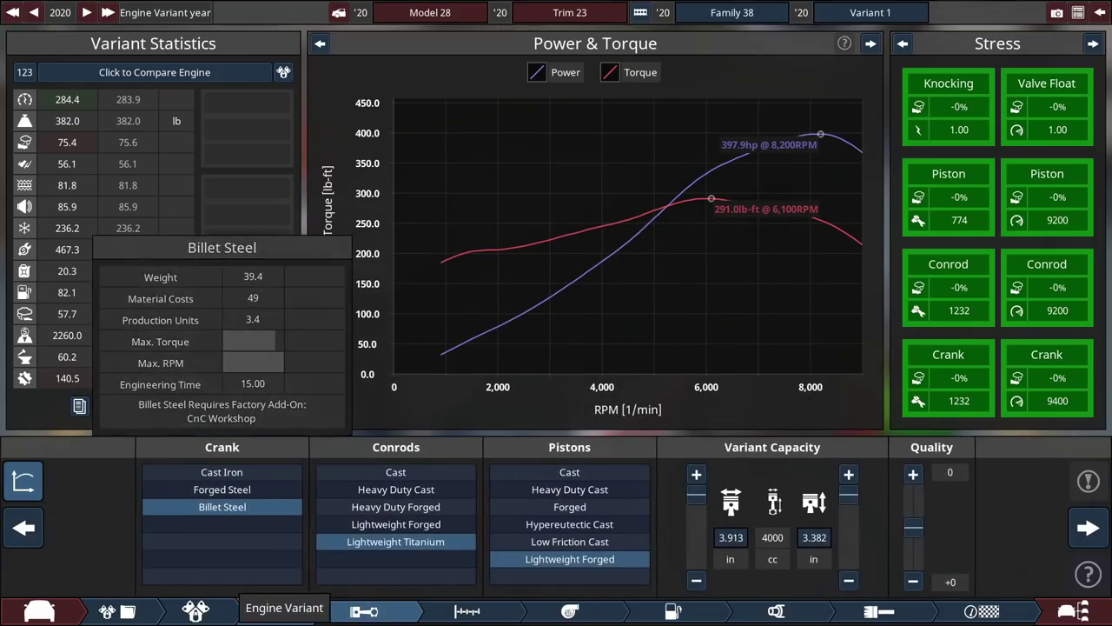
pyautogui.click(196, 611)
pyautogui.click(251, 507)
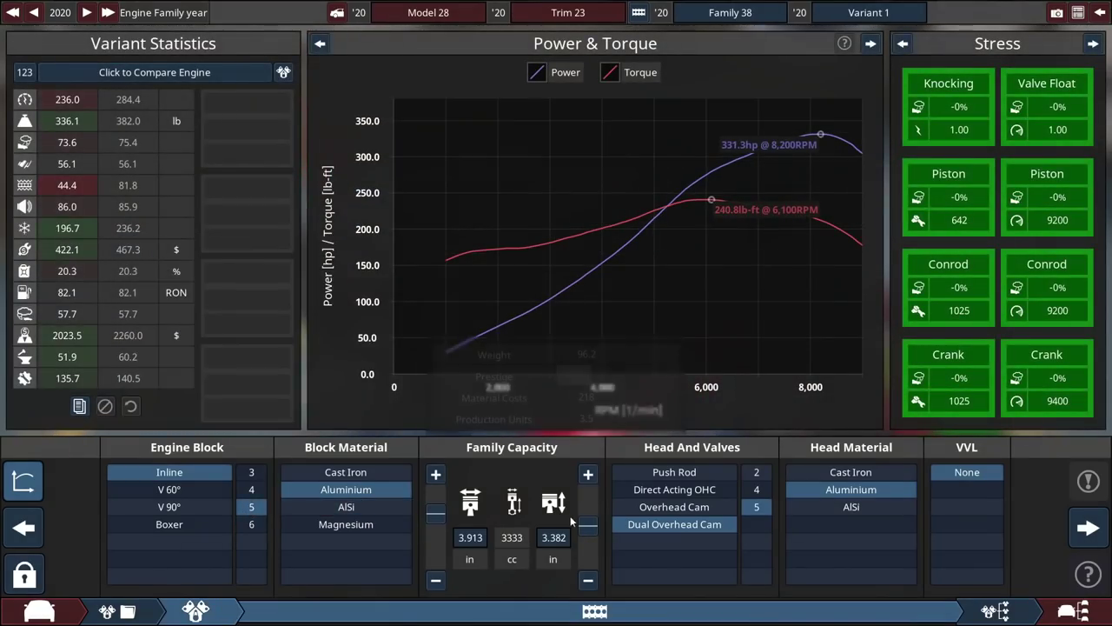
pyautogui.moveTo(439, 517); pyautogui.dragTo(438, 513)
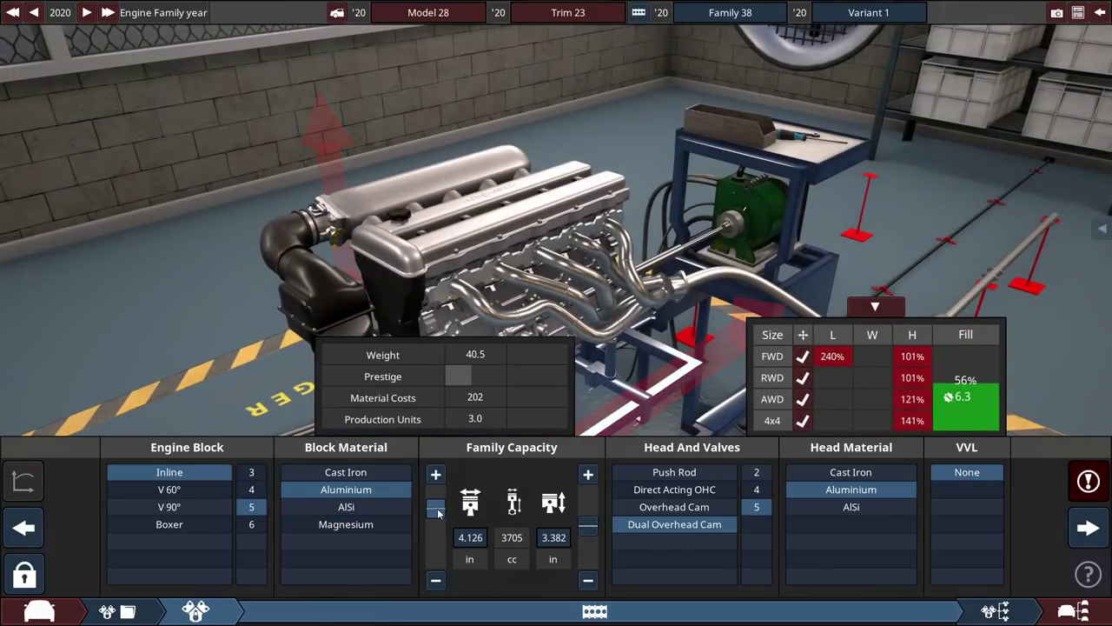
pyautogui.click(588, 586)
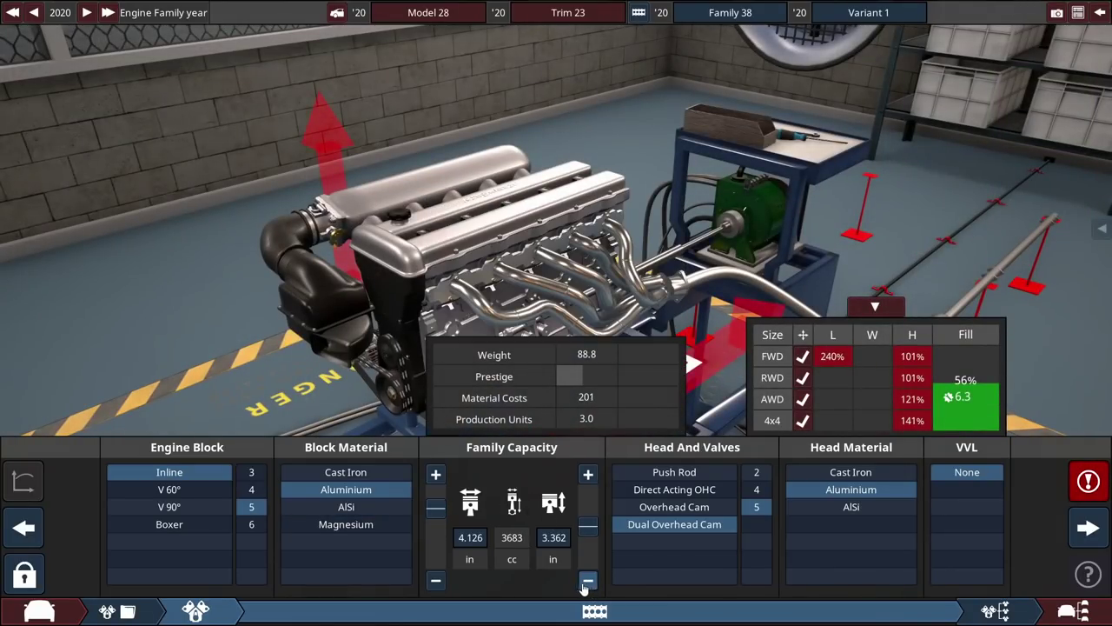
pyautogui.click(435, 580)
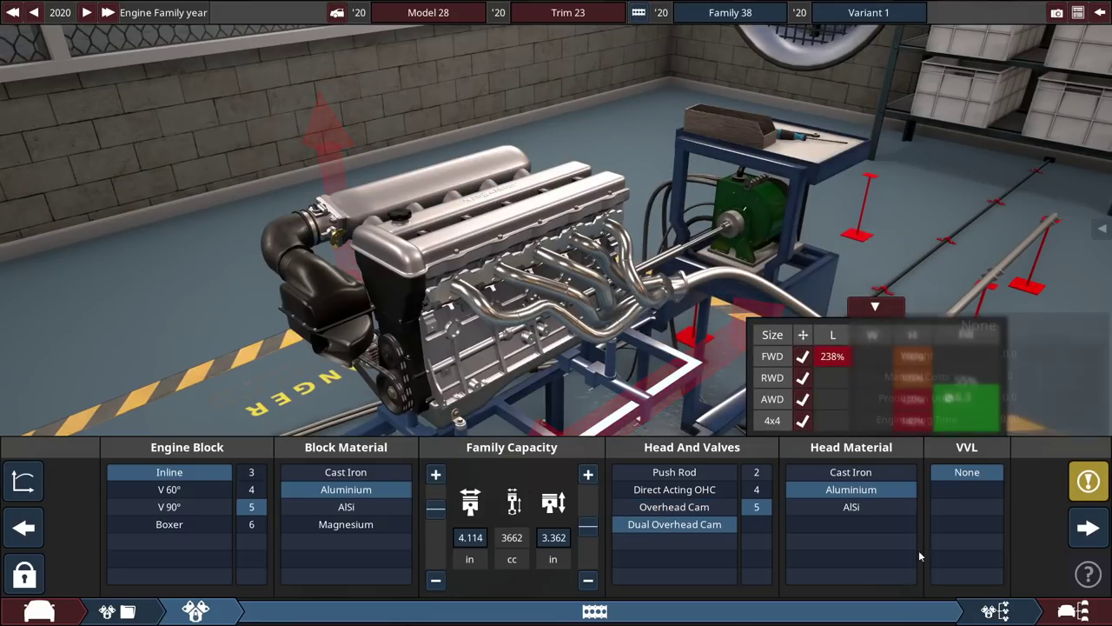
# Raise the RPM limit to 9200 with the power graphs showing
pyautogui.click(993, 613)
pyautogui.click(674, 611)
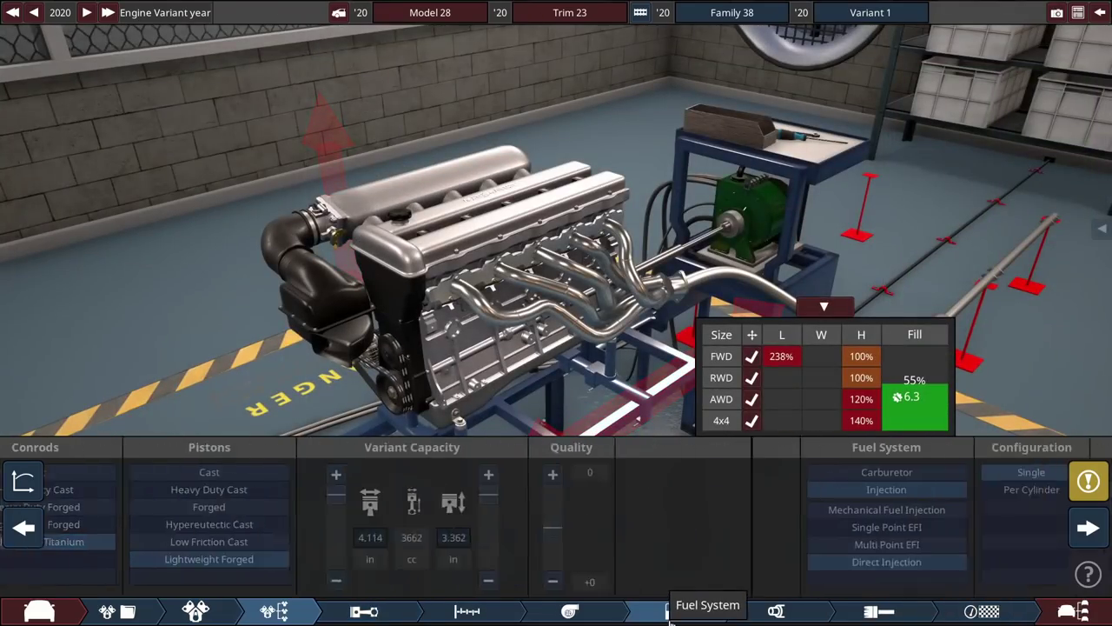
pyautogui.click(19, 480)
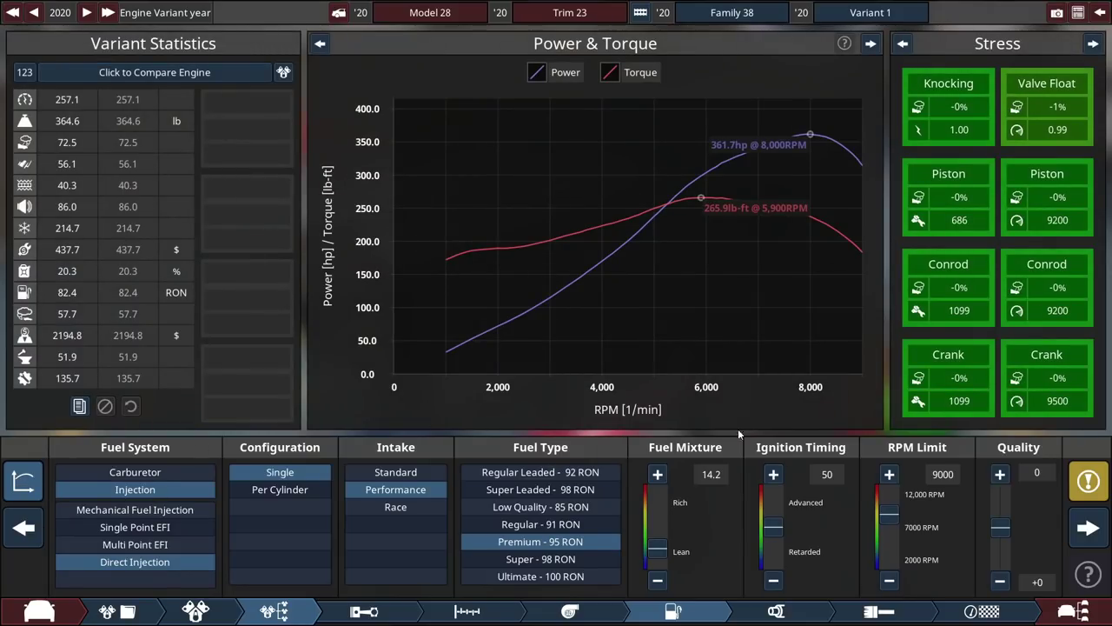
pyautogui.click(889, 474)
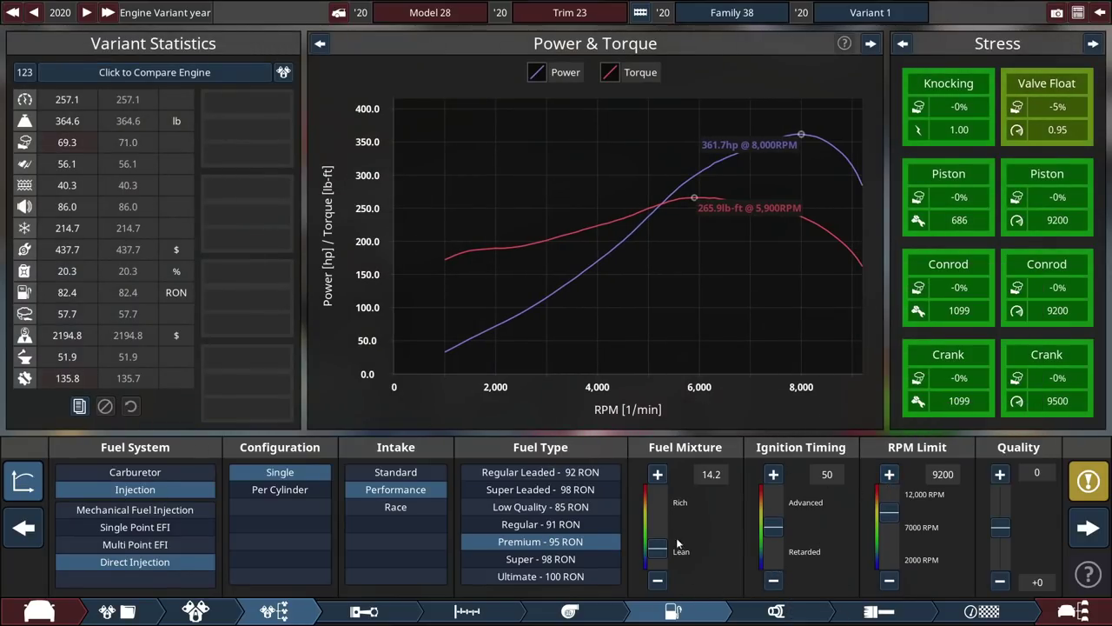
# Set the cam profile to 90 and top end quality to +1
pyautogui.click(467, 611)
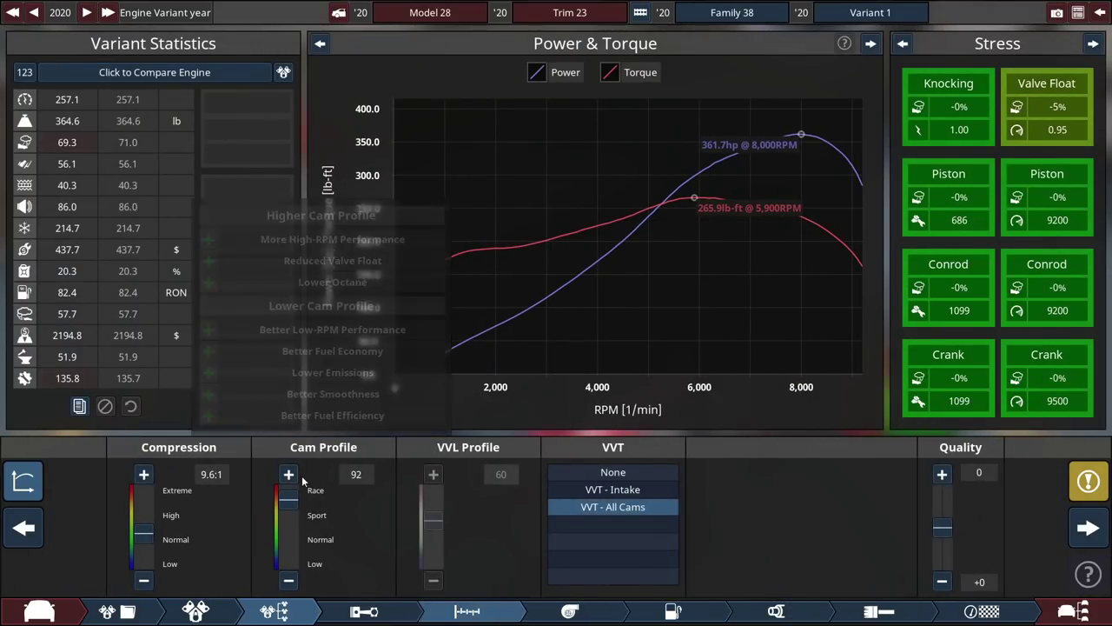
pyautogui.click(289, 475)
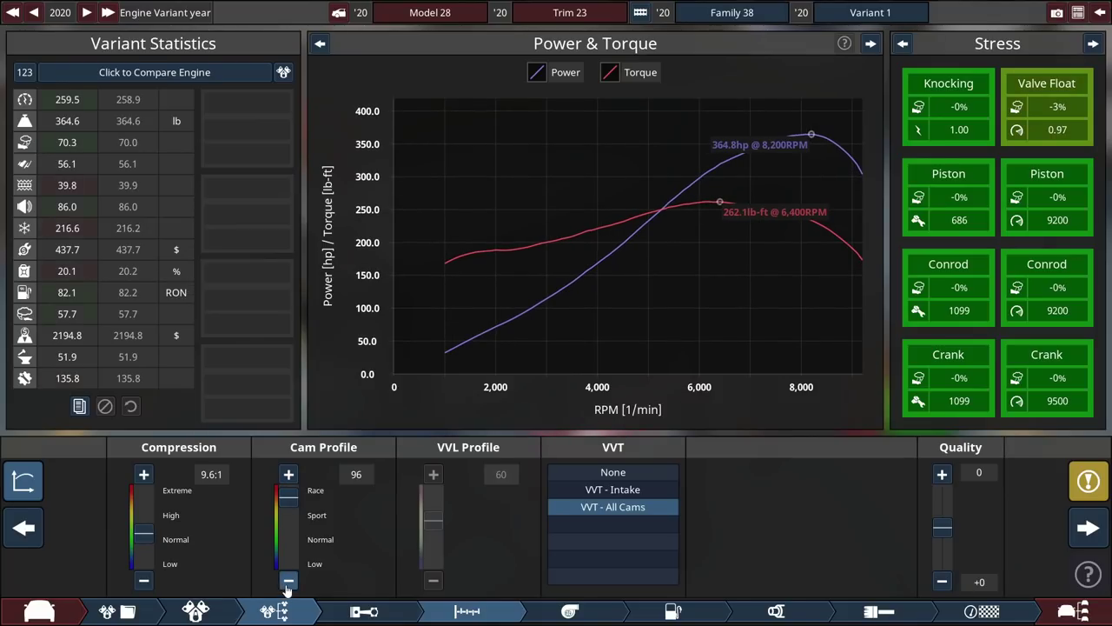
pyautogui.click(941, 475)
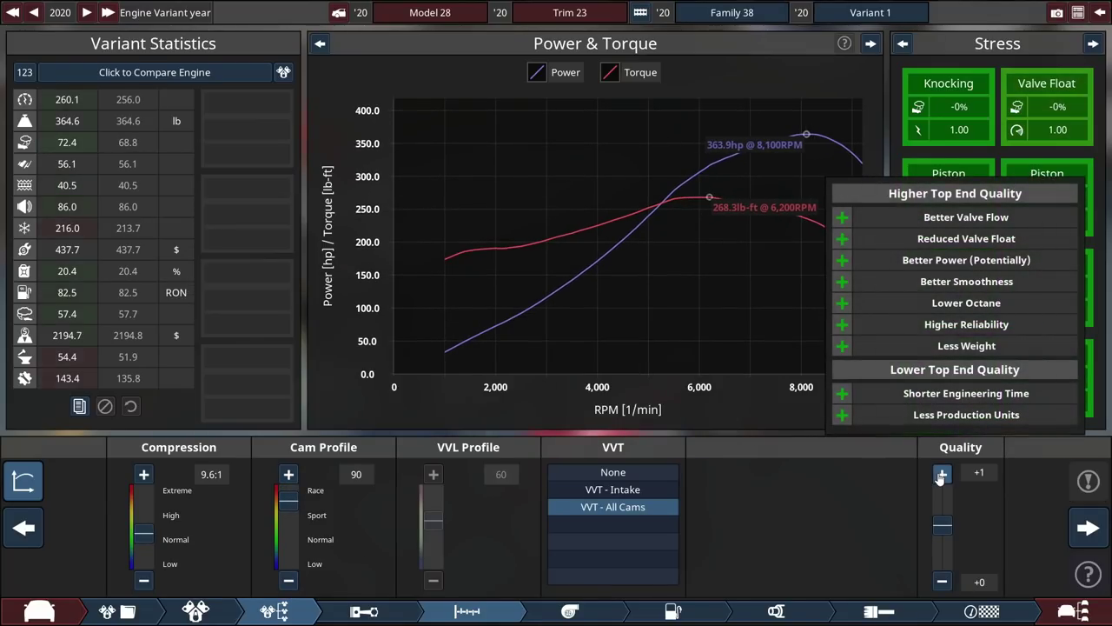
# Use a Per Cylinder throttle configuration and richen the fuel mixture to 12.0
pyautogui.click(673, 611)
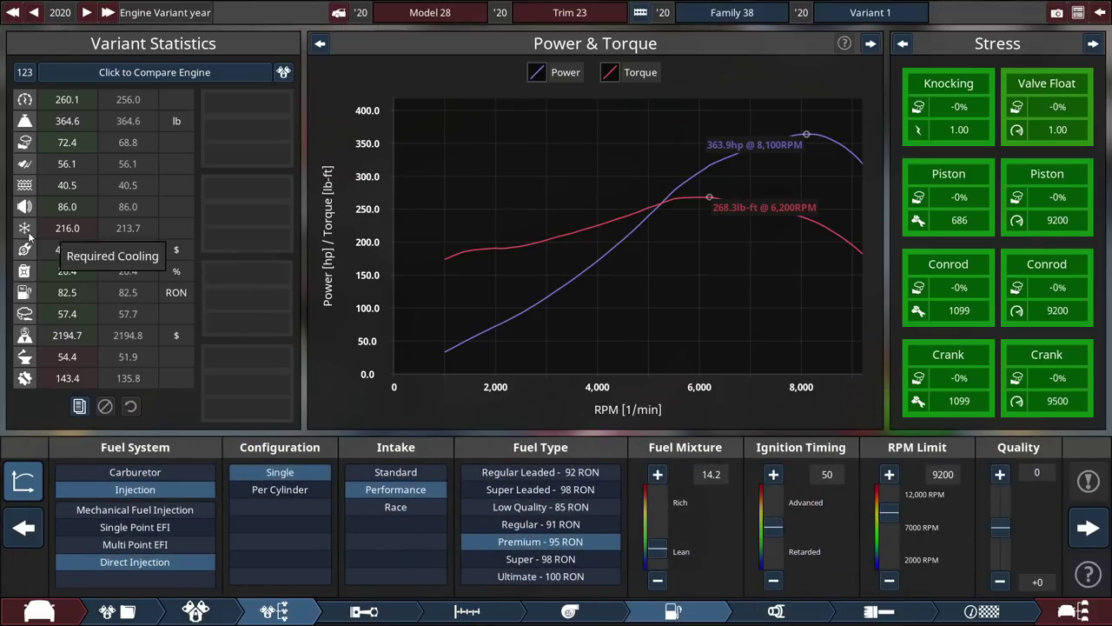
pyautogui.click(306, 498)
pyautogui.click(292, 476)
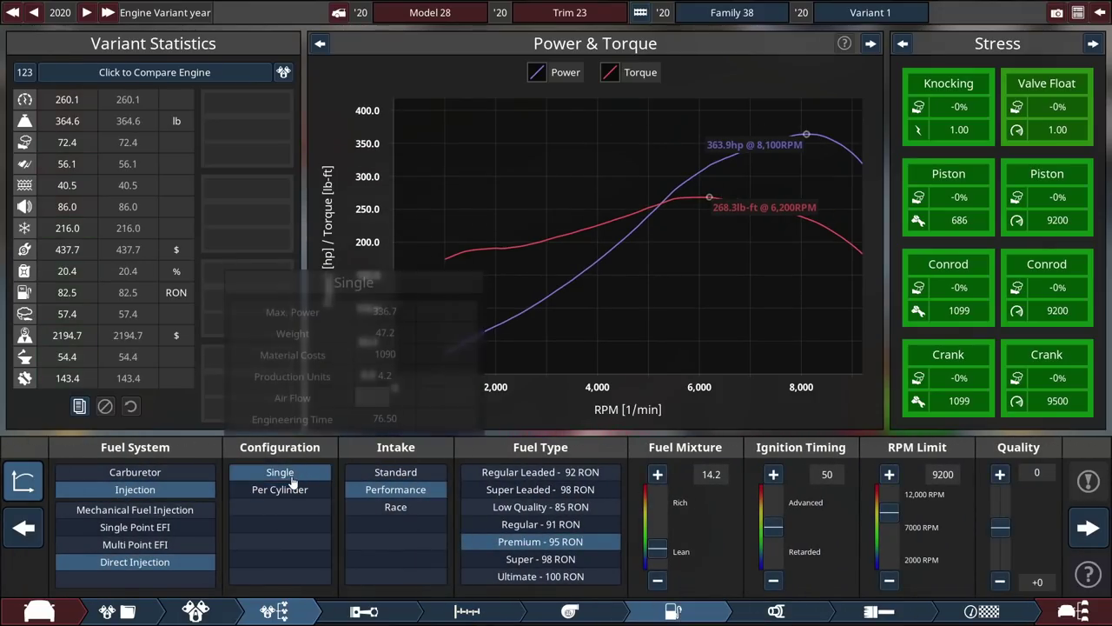
pyautogui.click(287, 489)
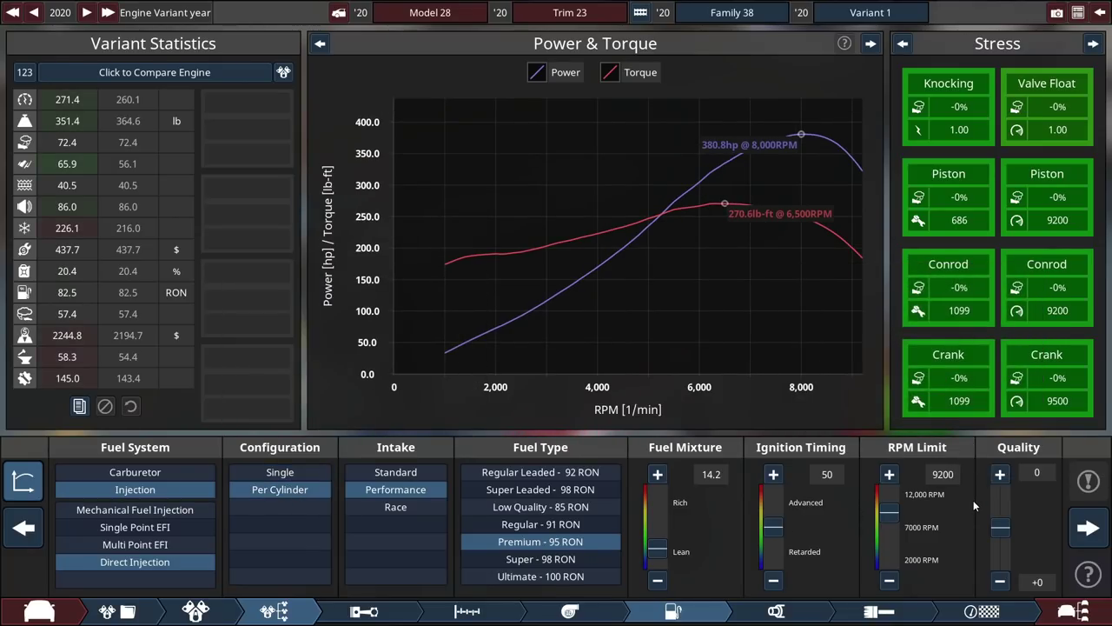
pyautogui.click(657, 475)
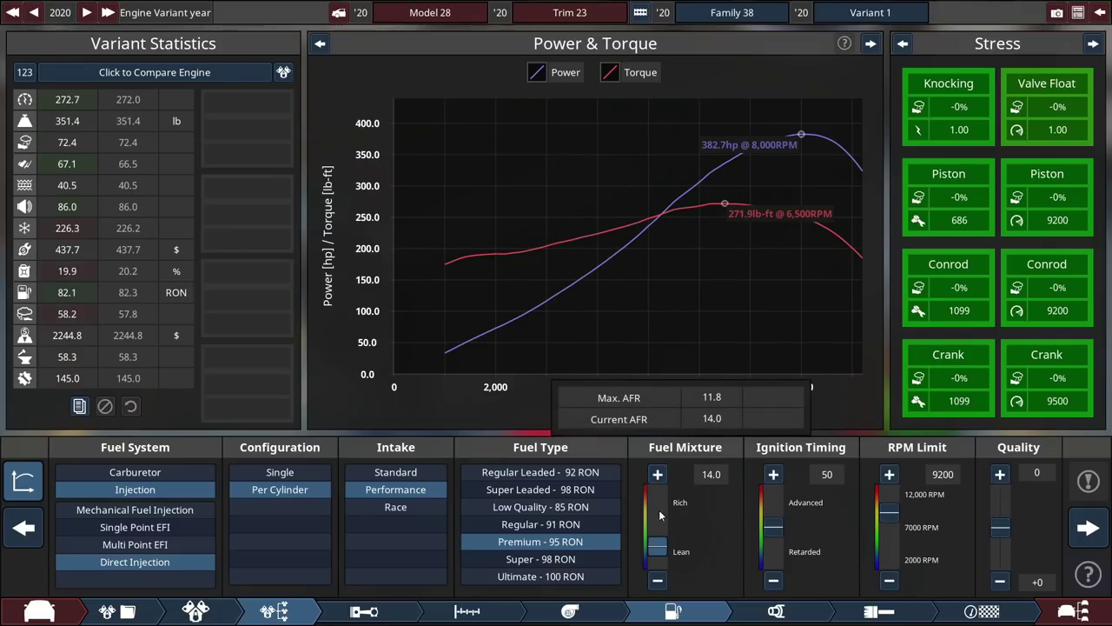
pyautogui.click(657, 475)
# Raise compression to 11.3:1 and advance the ignition timing to 70
pyautogui.click(466, 611)
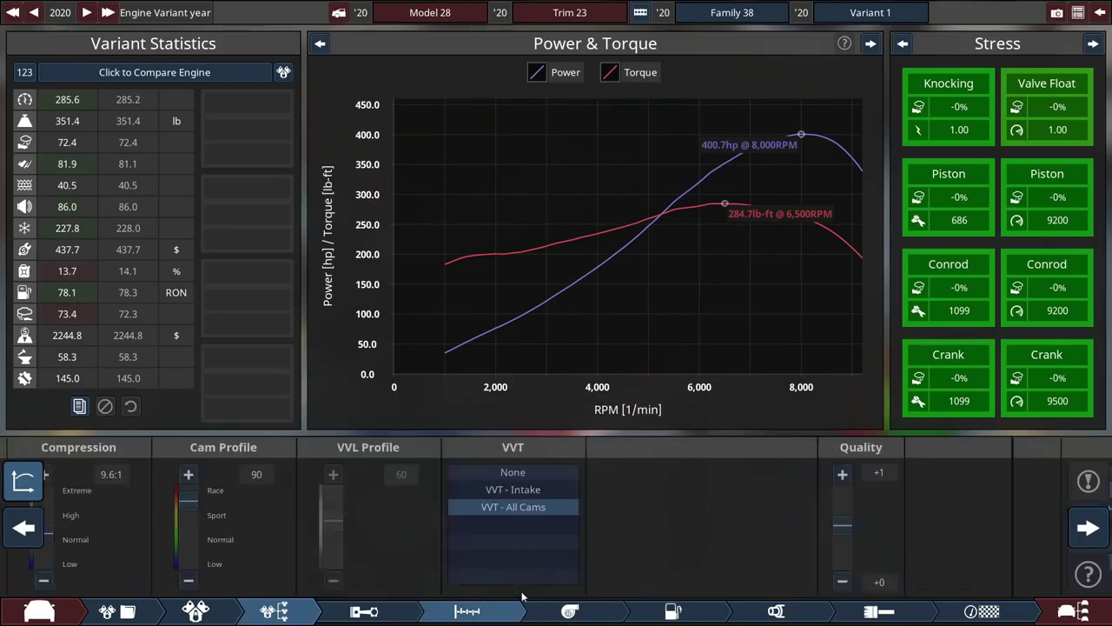
pyautogui.click(708, 613)
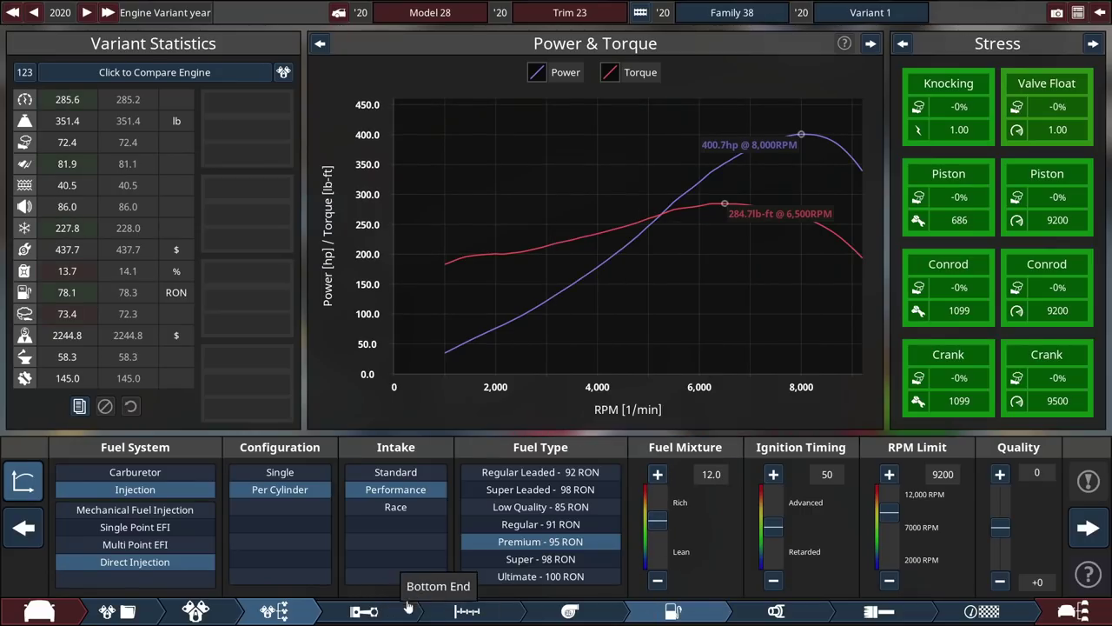
pyautogui.click(466, 610)
pyautogui.moveTo(139, 548); pyautogui.dragTo(136, 525)
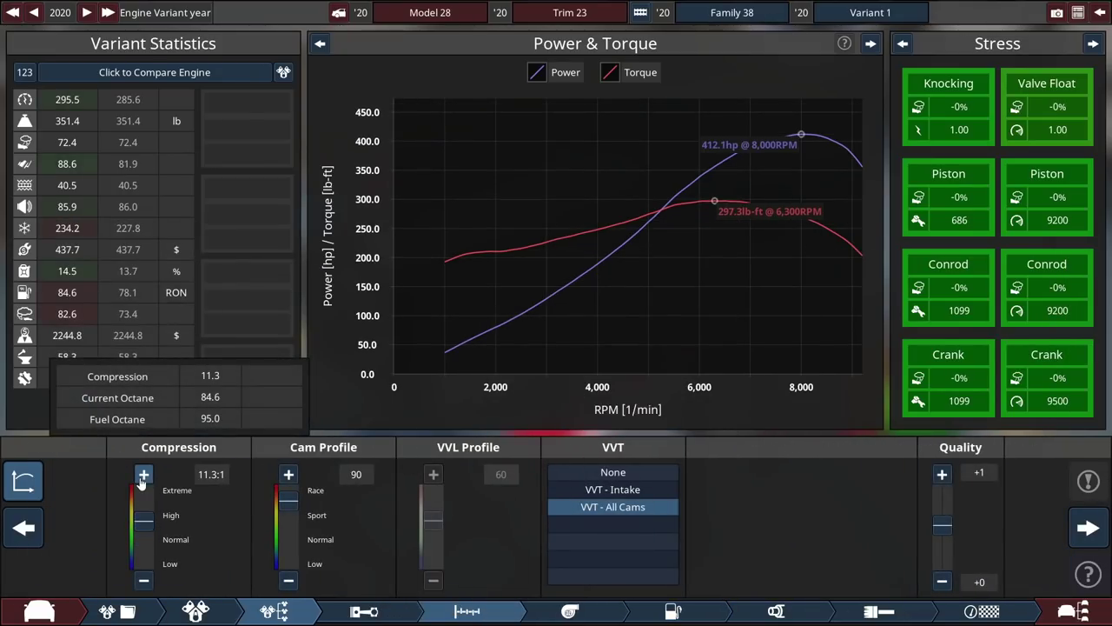
pyautogui.click(673, 611)
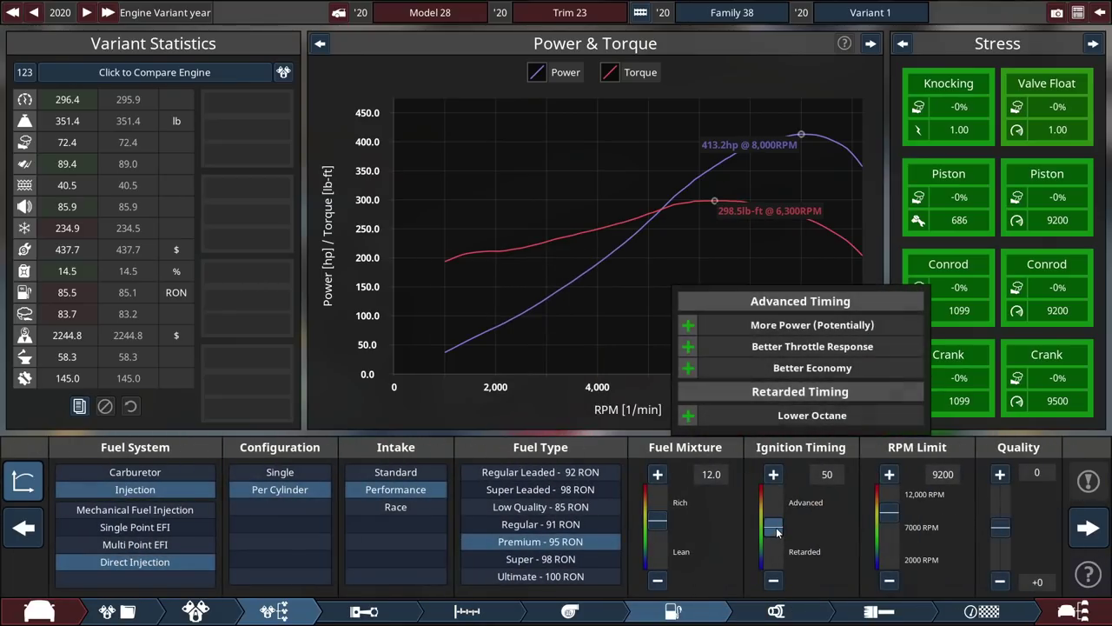
pyautogui.moveTo(776, 526); pyautogui.dragTo(765, 523)
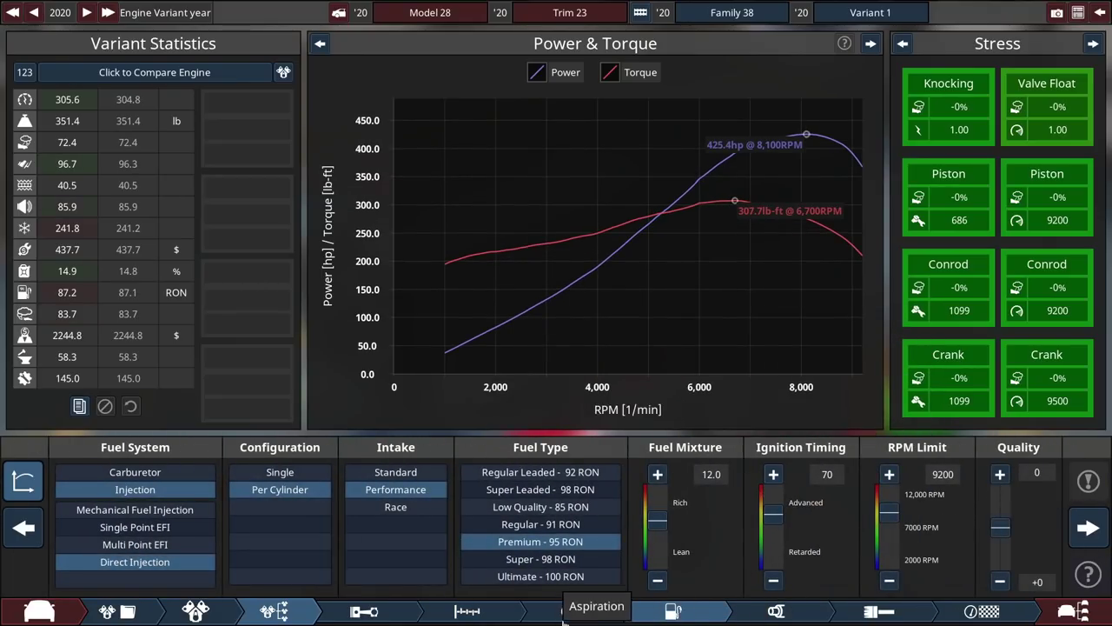
# Settle the compression at 13.0:1 to stop knocking
pyautogui.click(563, 615)
pyautogui.click(467, 610)
pyautogui.moveTo(140, 527); pyautogui.dragTo(142, 512)
pyautogui.click(144, 581)
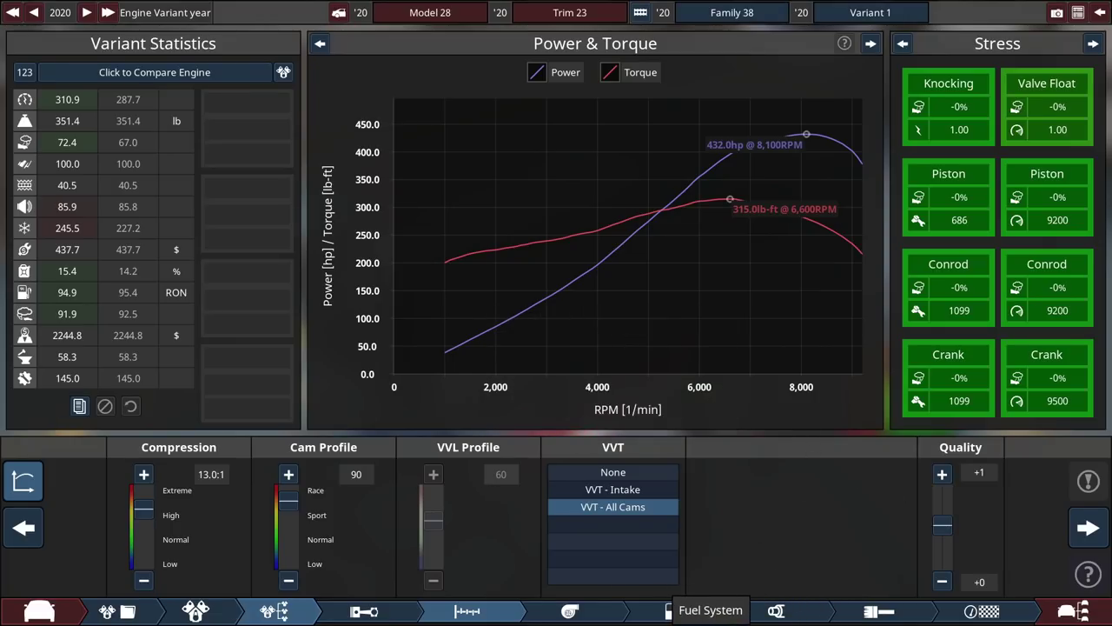
# Choose the second trim body style for the car
pyautogui.click(669, 610)
pyautogui.click(39, 611)
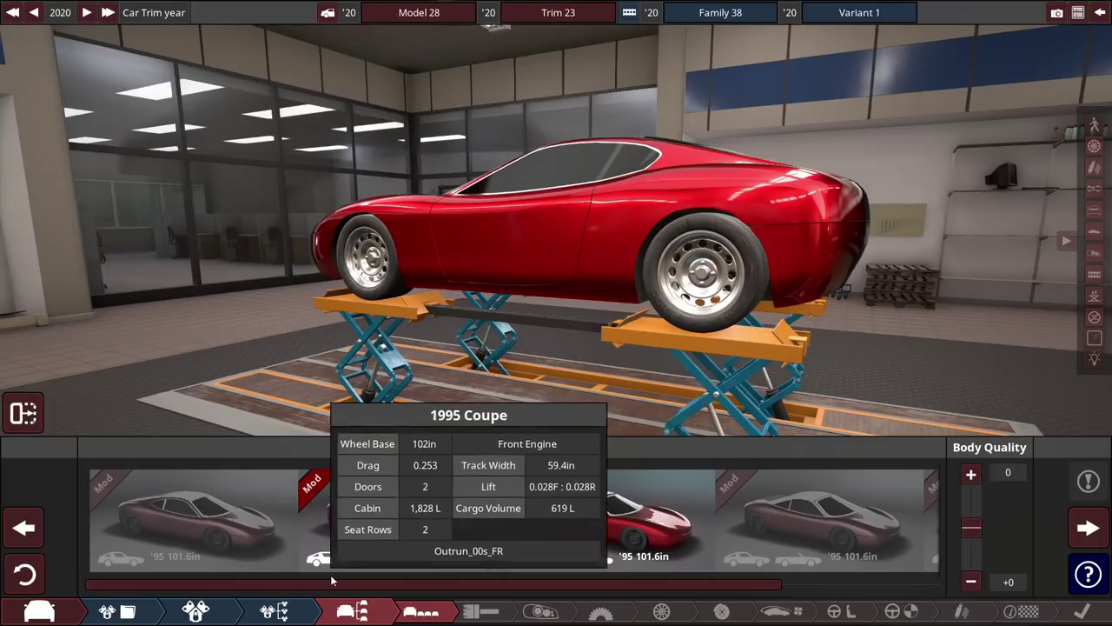
pyautogui.click(587, 548)
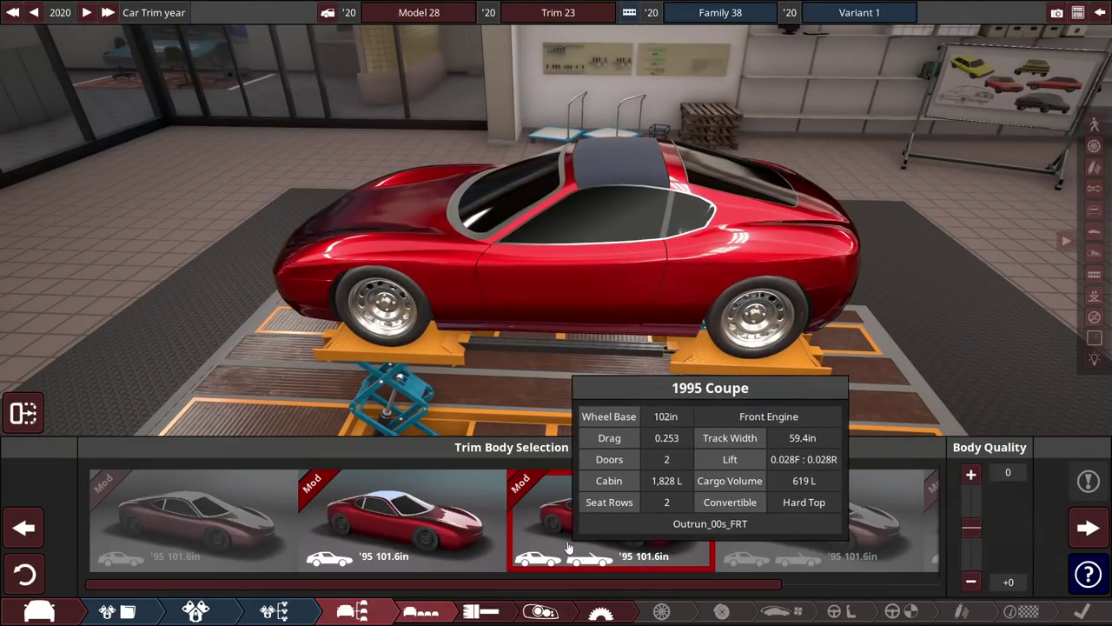
pyautogui.click(435, 530)
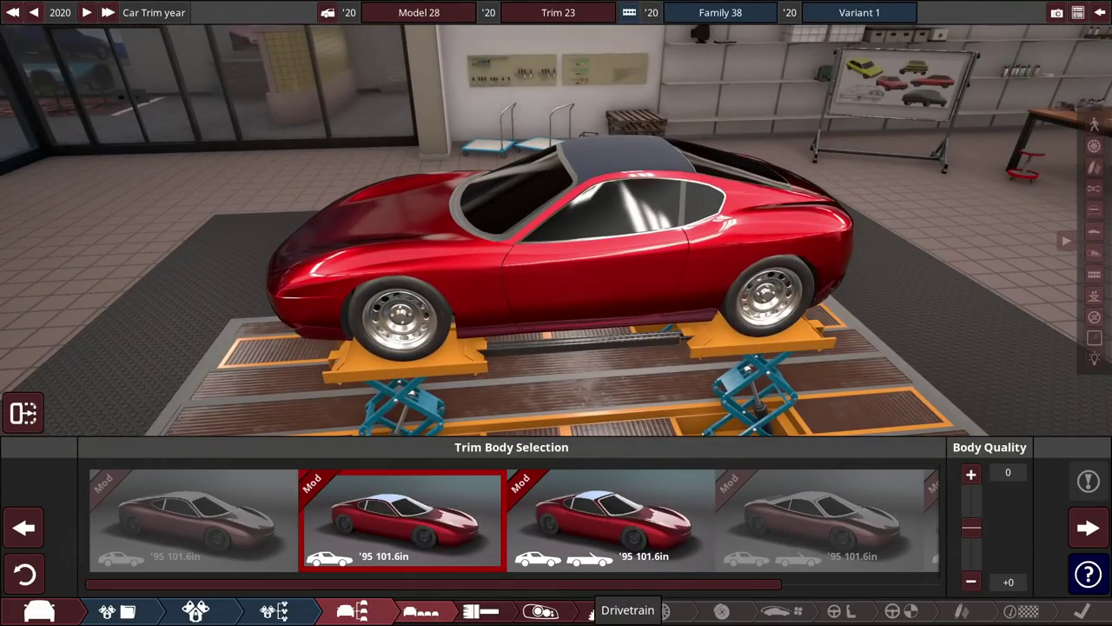
# Fit a six-ratio Dual Clutch gearbox with an Electric LSD
pyautogui.click(598, 611)
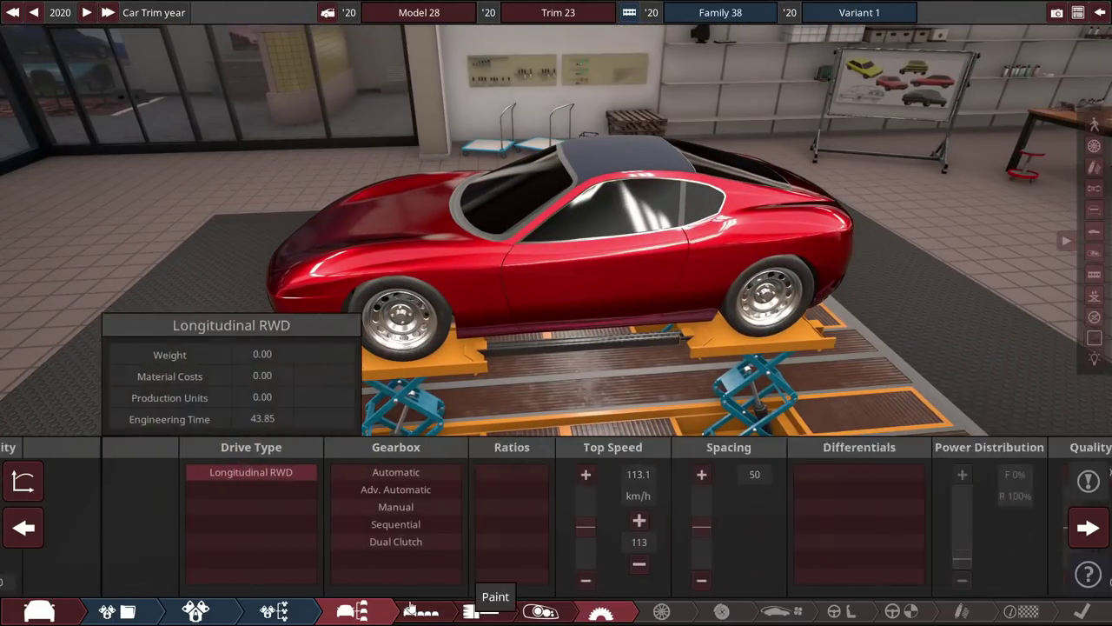
pyautogui.click(300, 524)
pyautogui.click(324, 541)
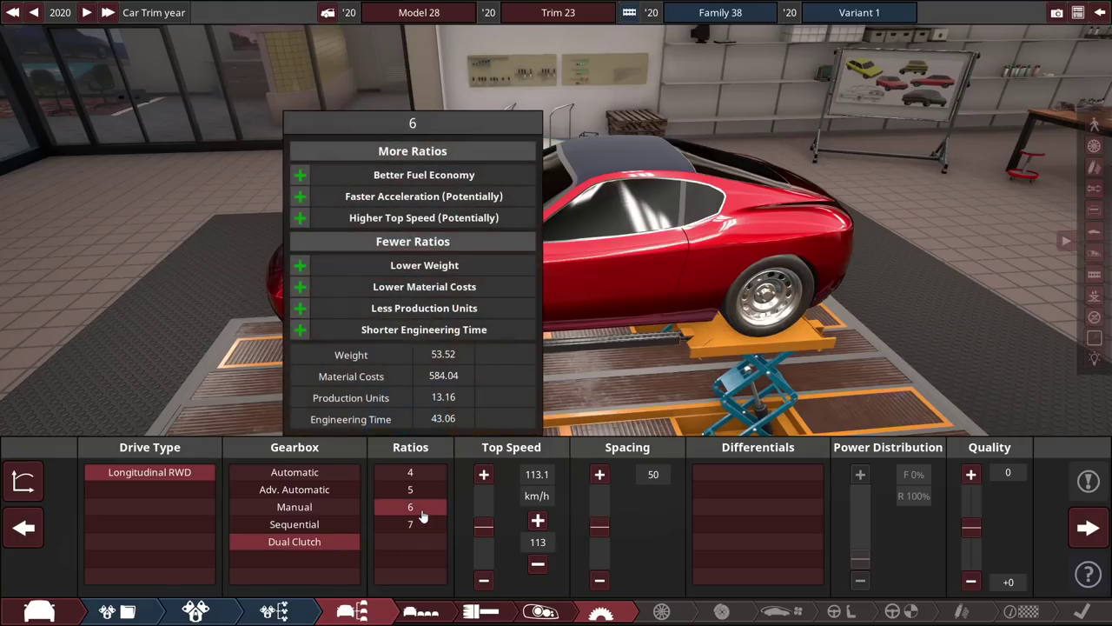
pyautogui.click(410, 507)
pyautogui.click(740, 560)
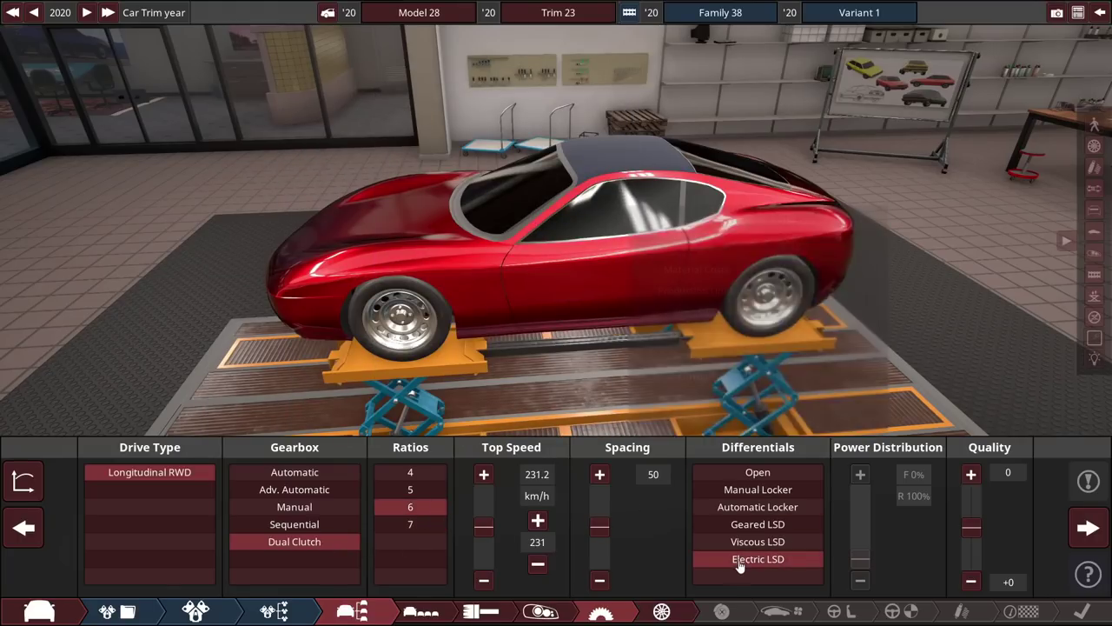
pyautogui.click(661, 611)
# Fit Medium Compound tyres, about 245 wide front and 315 rear
pyautogui.click(282, 541)
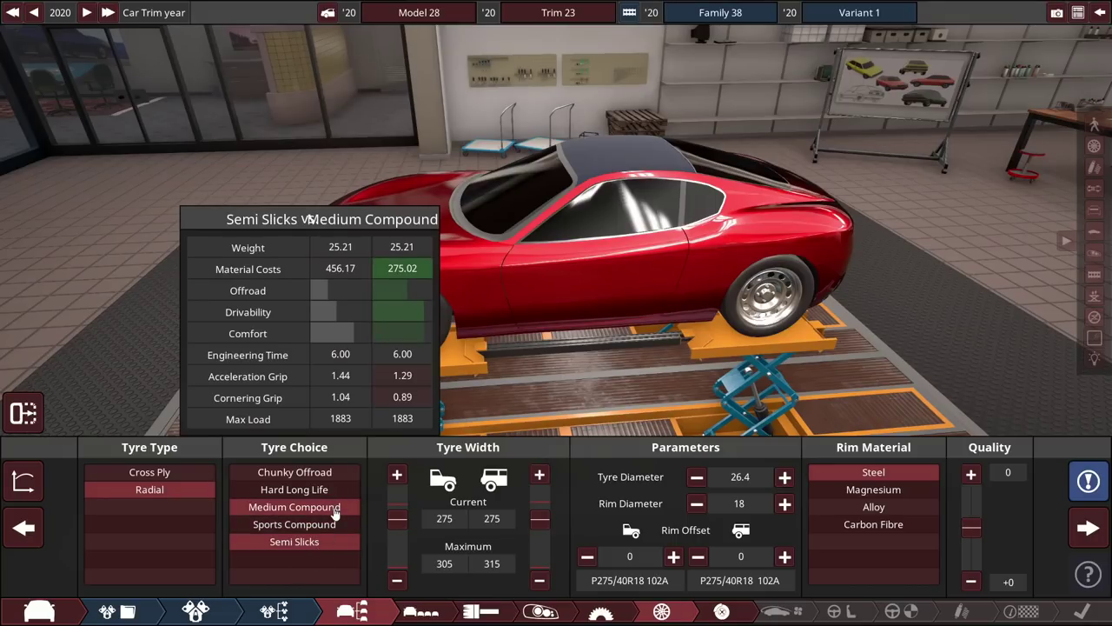
pyautogui.click(335, 509)
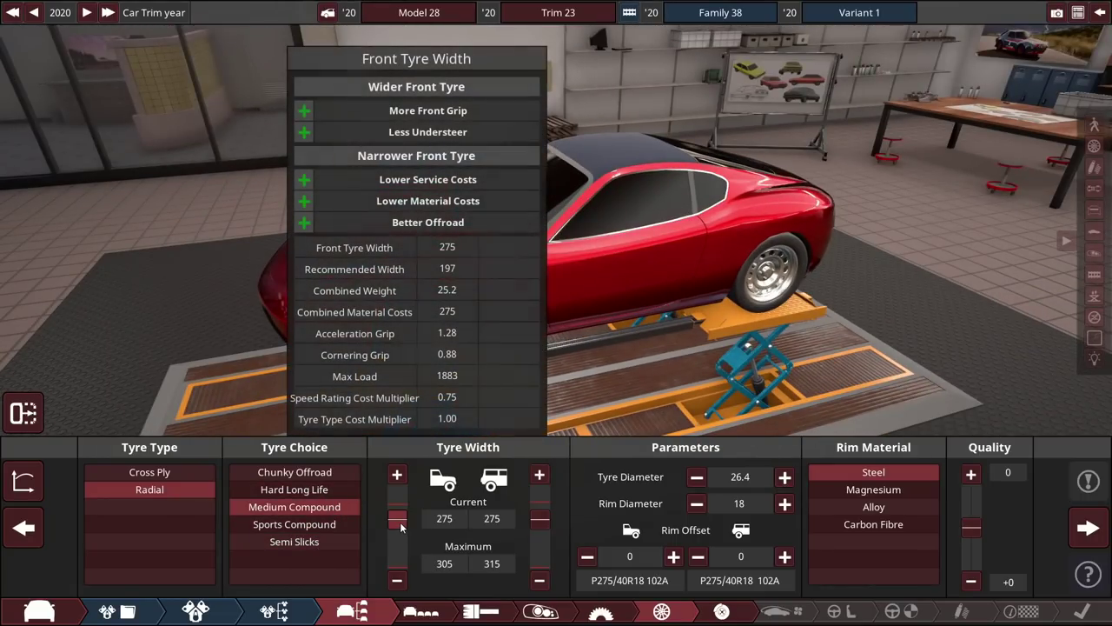
pyautogui.moveTo(400, 526); pyautogui.dragTo(400, 530)
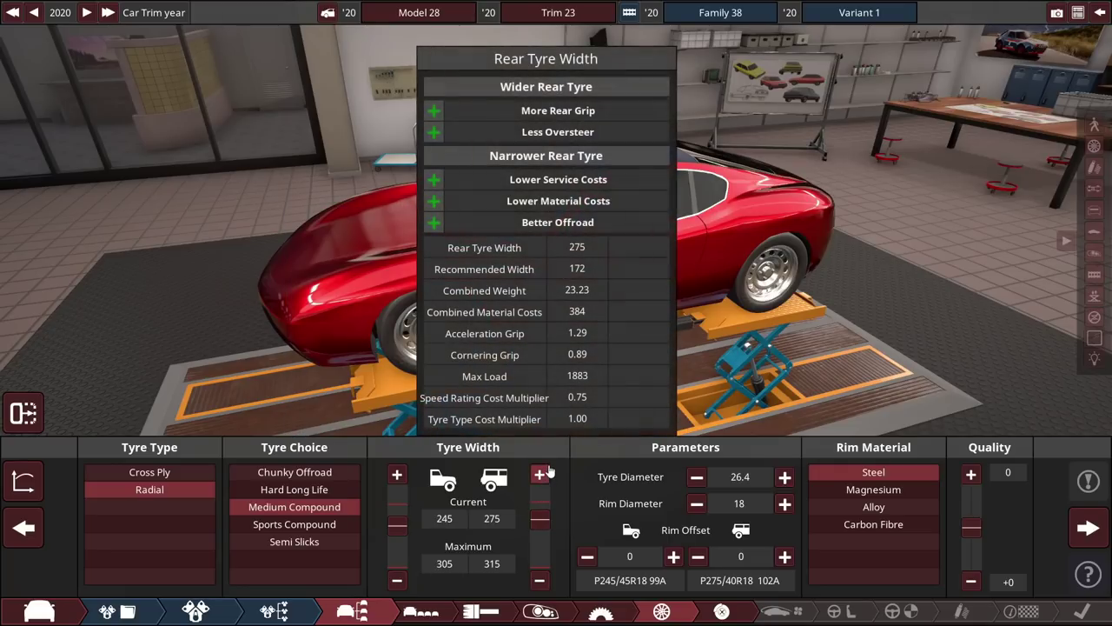
pyautogui.click(540, 475)
pyautogui.click(540, 474)
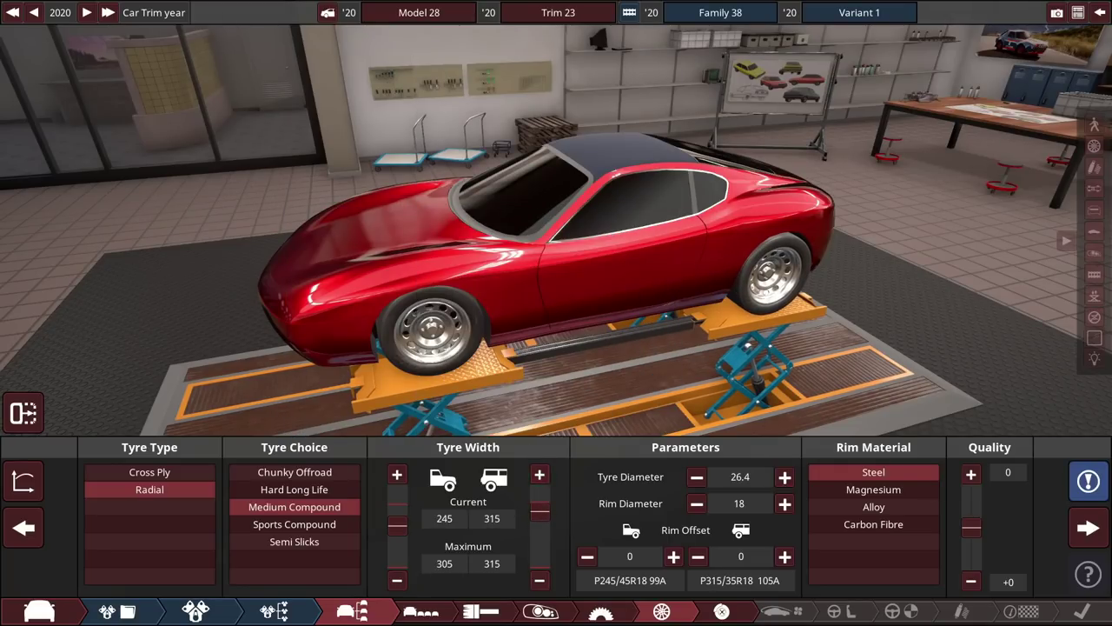
pyautogui.moveTo(1089, 483)
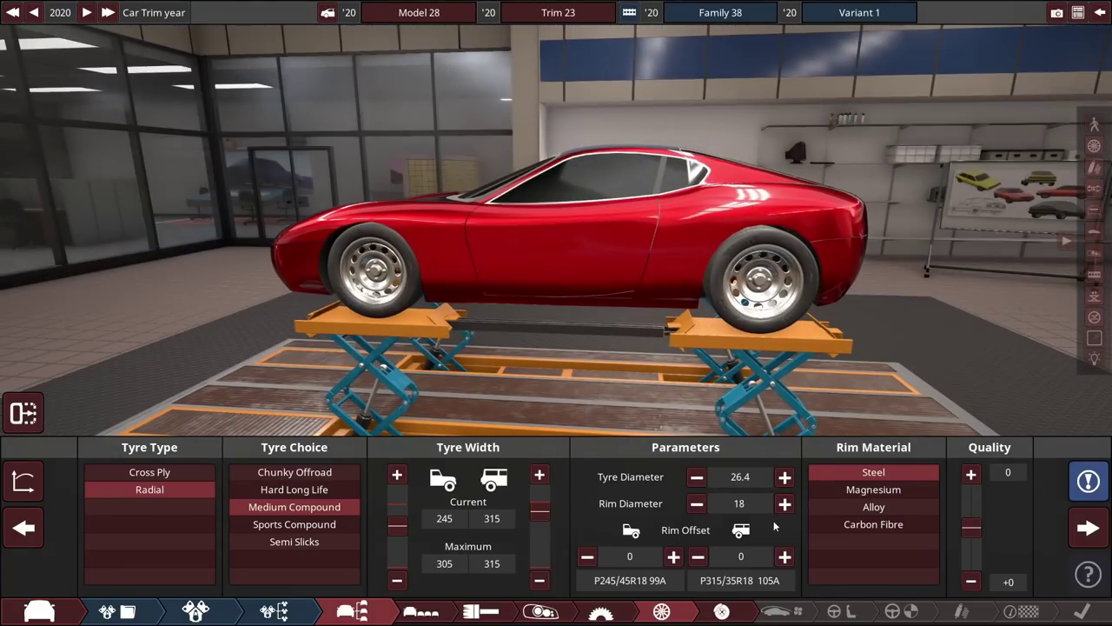
# Set 19-inch rims, tyre diameter near 26.4 and a larger front rim offset
pyautogui.click(784, 476)
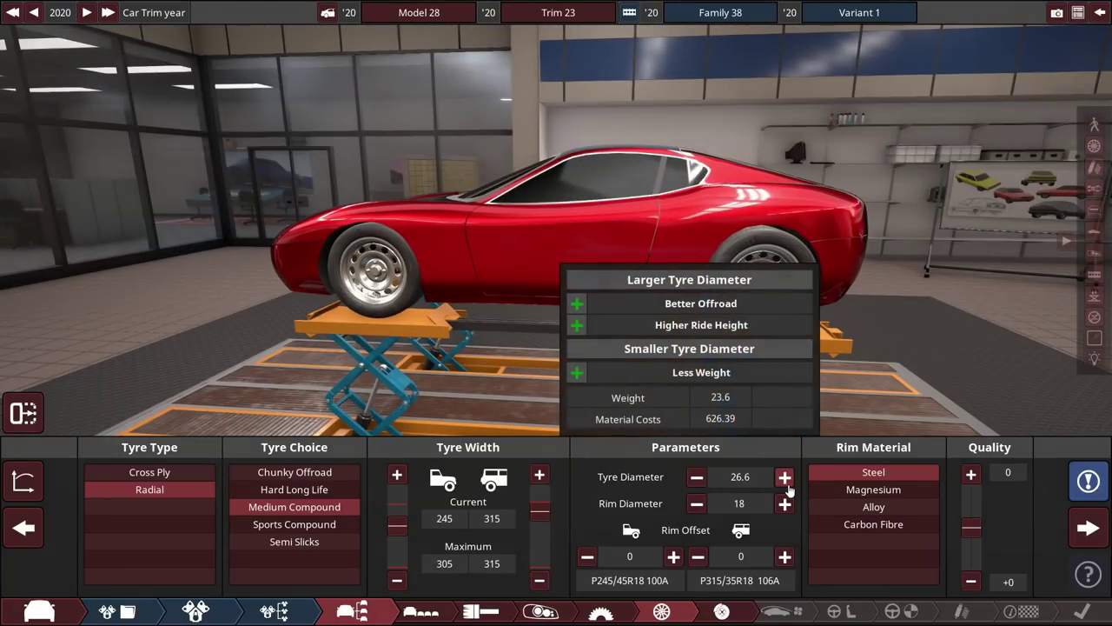
pyautogui.click(784, 477)
pyautogui.click(696, 476)
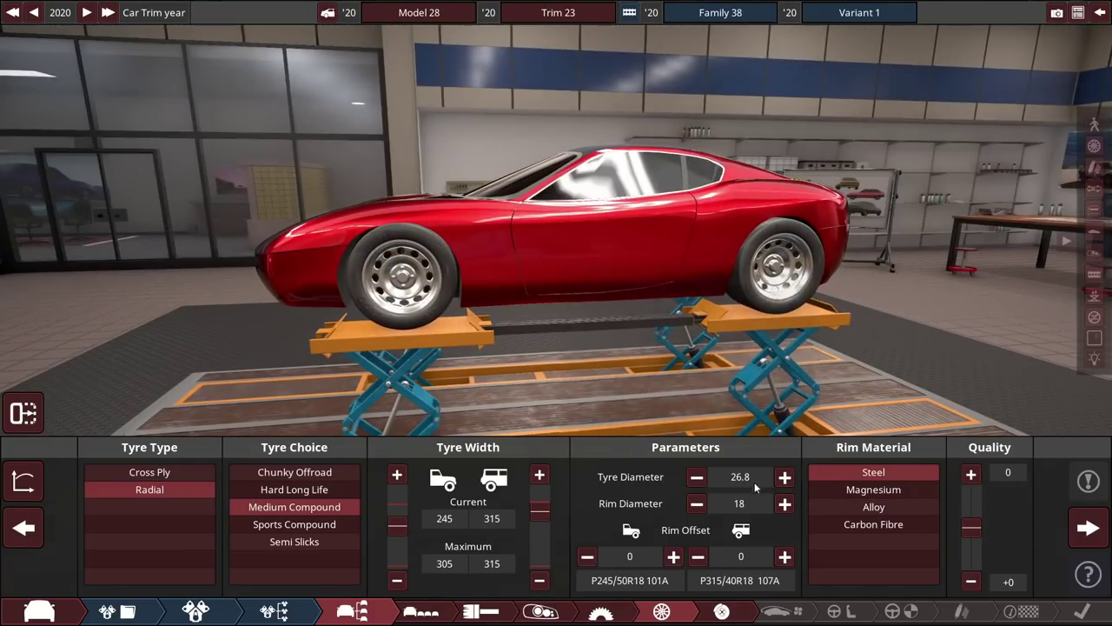
pyautogui.click(785, 504)
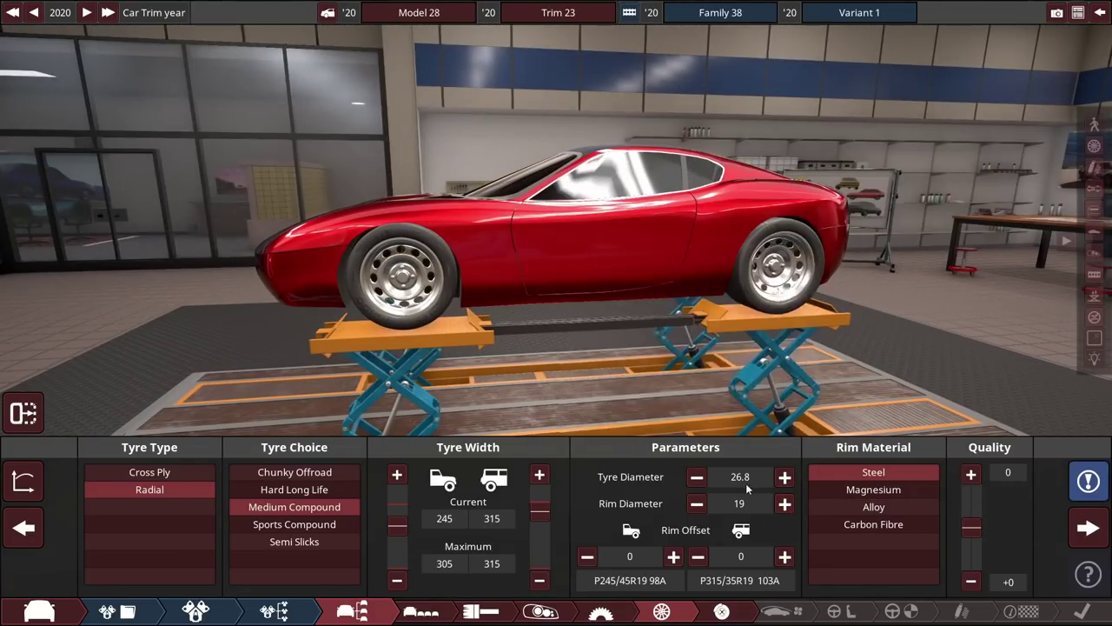
pyautogui.click(697, 476)
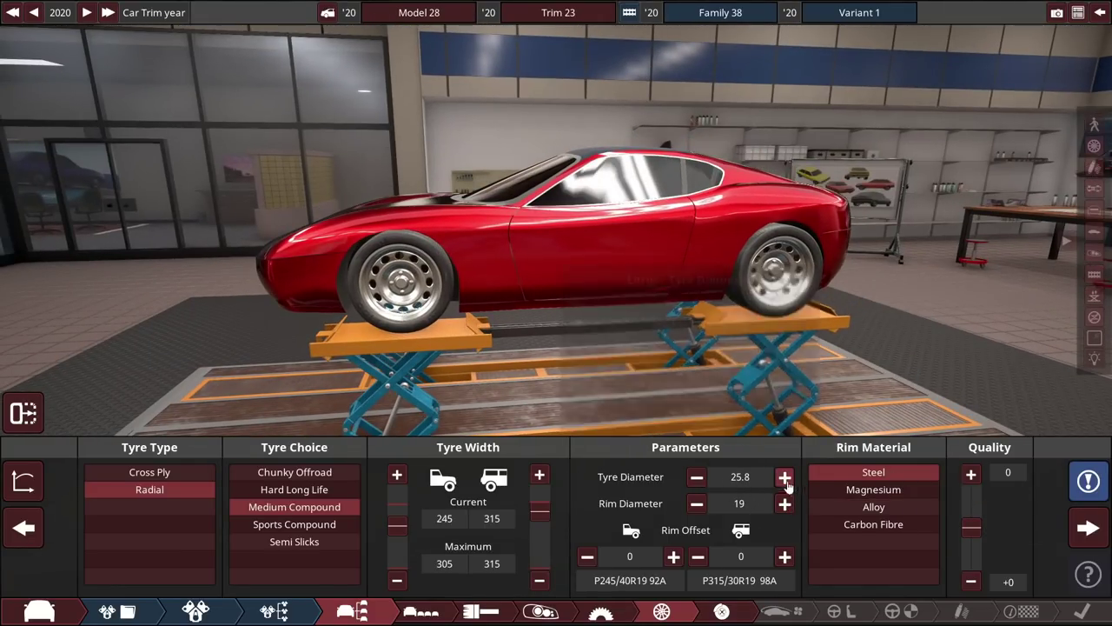
pyautogui.click(784, 476)
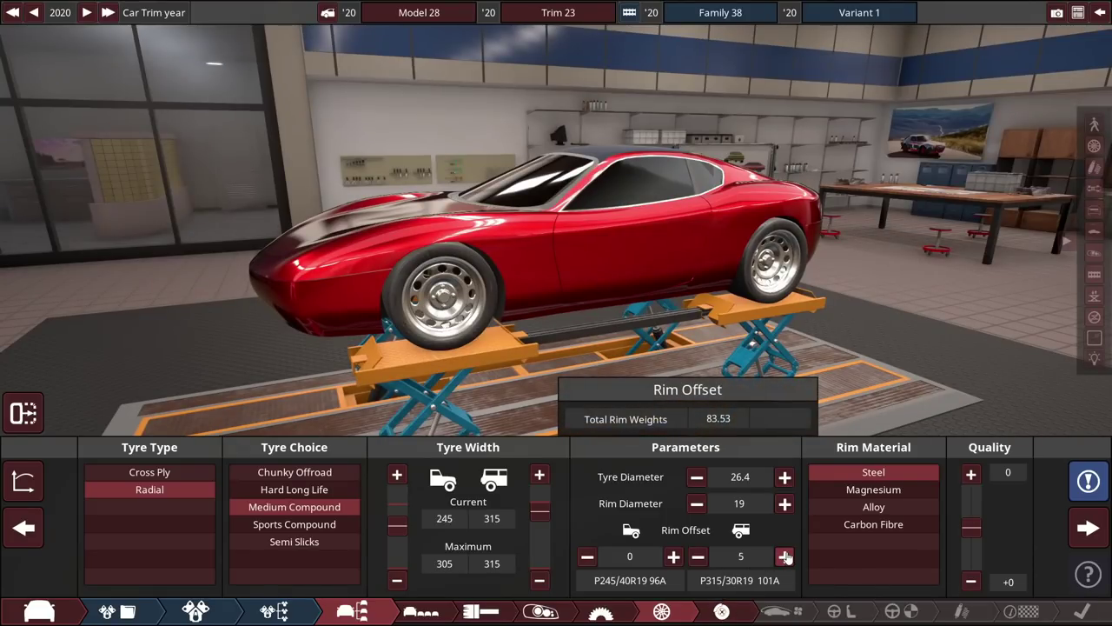
pyautogui.click(674, 556)
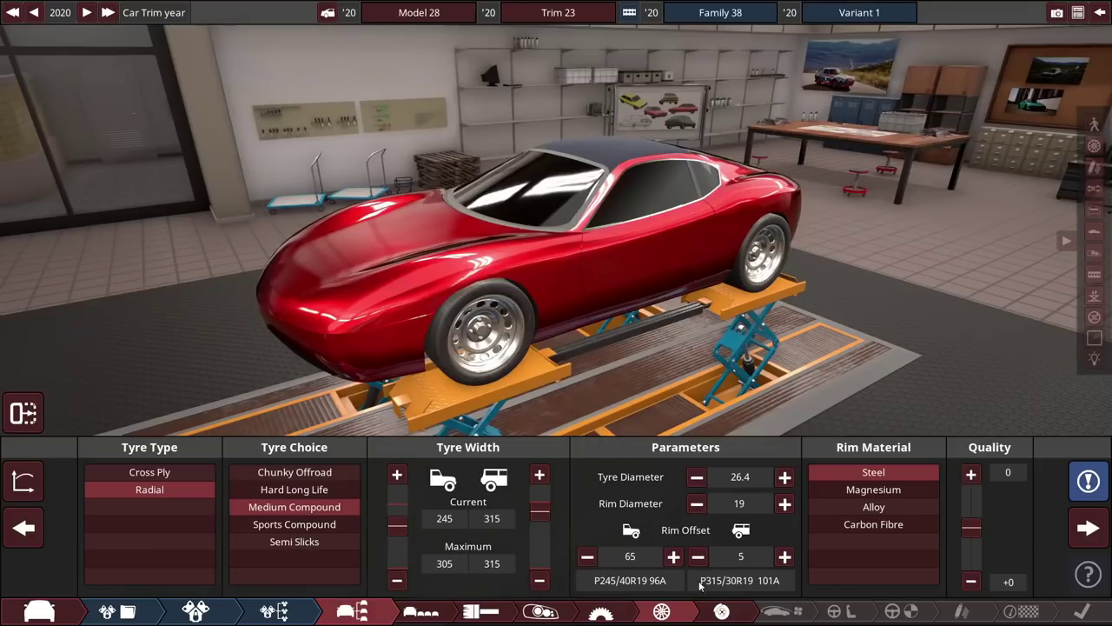
# Fit vented disc brakes with 4-piston front and 2-piston rear calipers
pyautogui.click(721, 611)
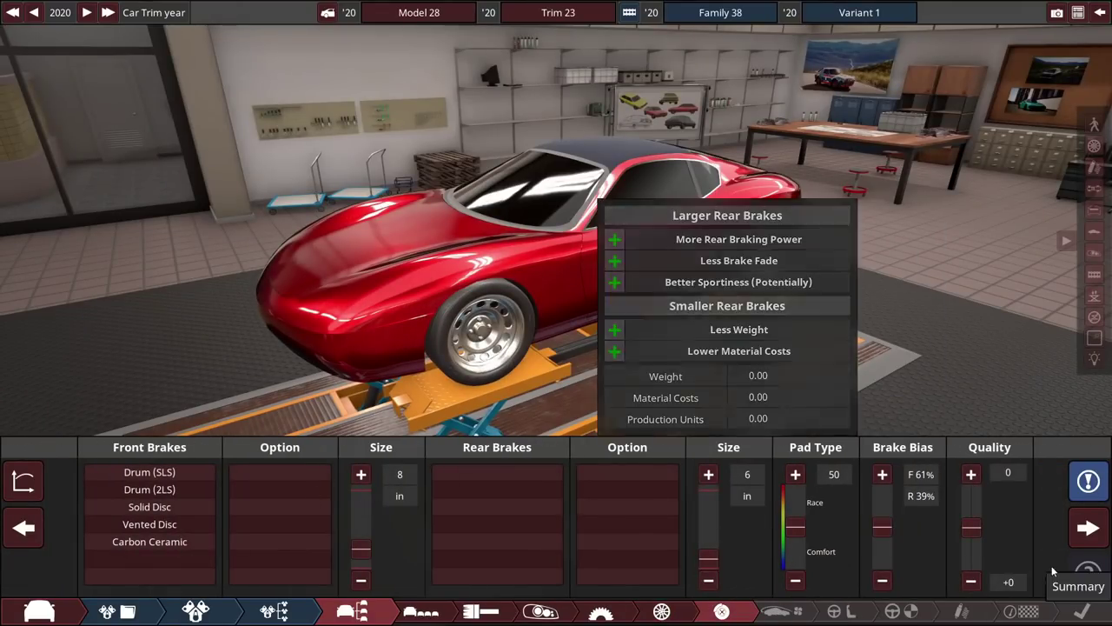
pyautogui.click(149, 524)
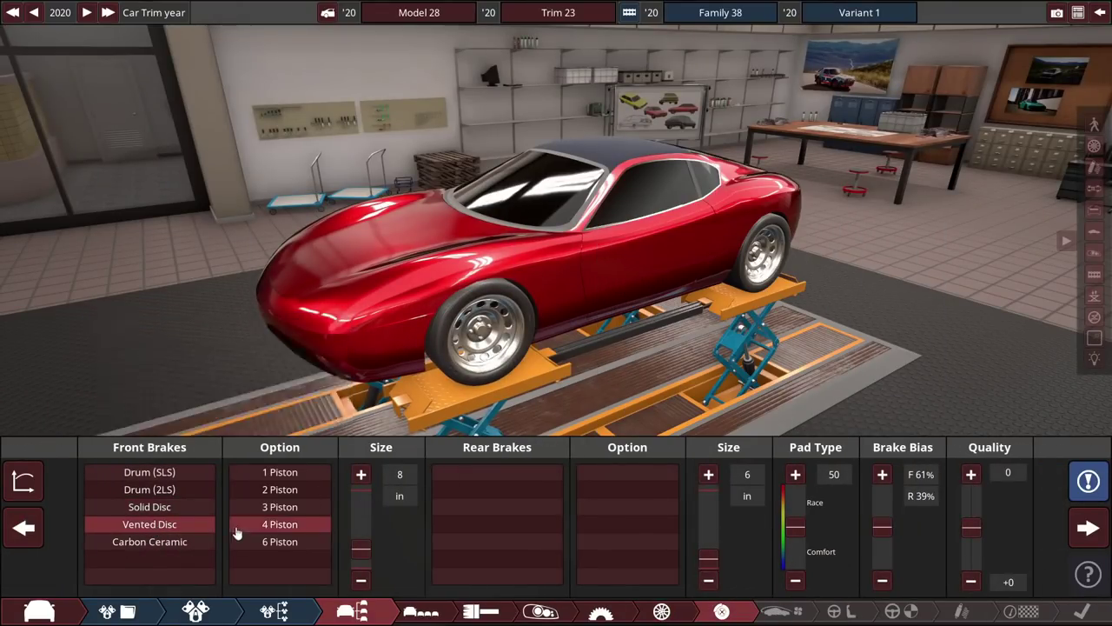
pyautogui.click(280, 524)
pyautogui.click(499, 508)
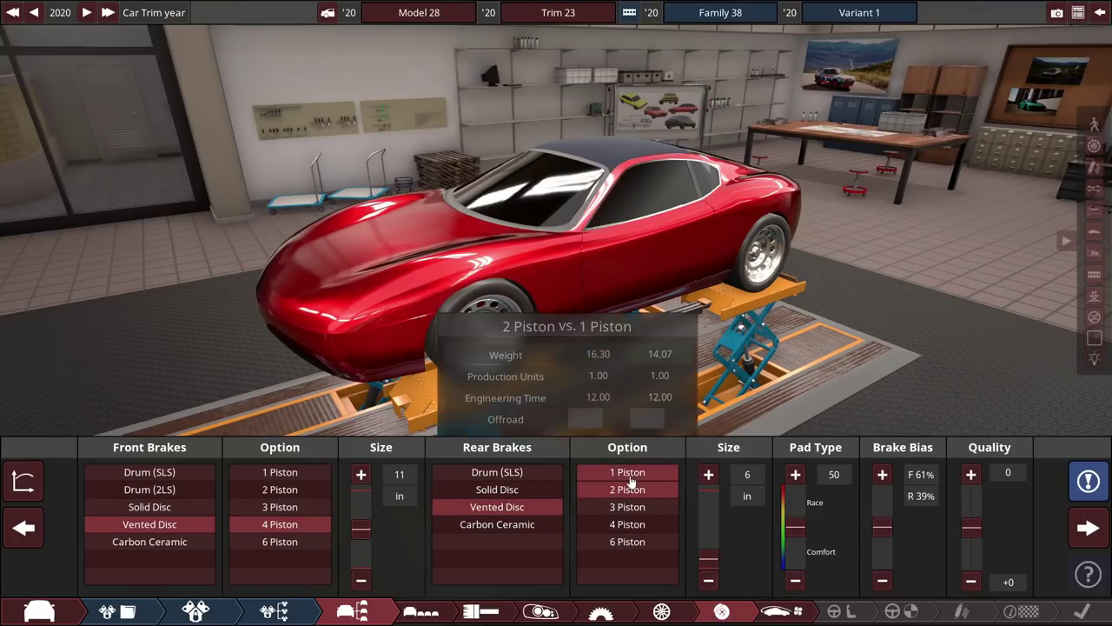
pyautogui.click(627, 489)
# Remove the undertray and choose Basic Infotainment for the interior
pyautogui.click(776, 611)
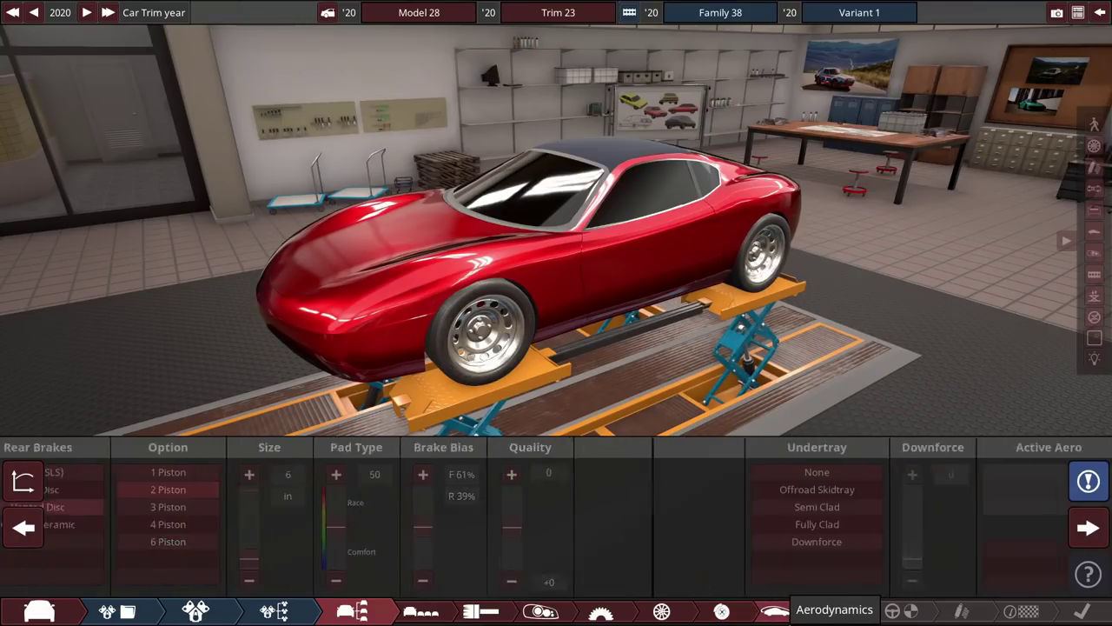
pyautogui.click(164, 472)
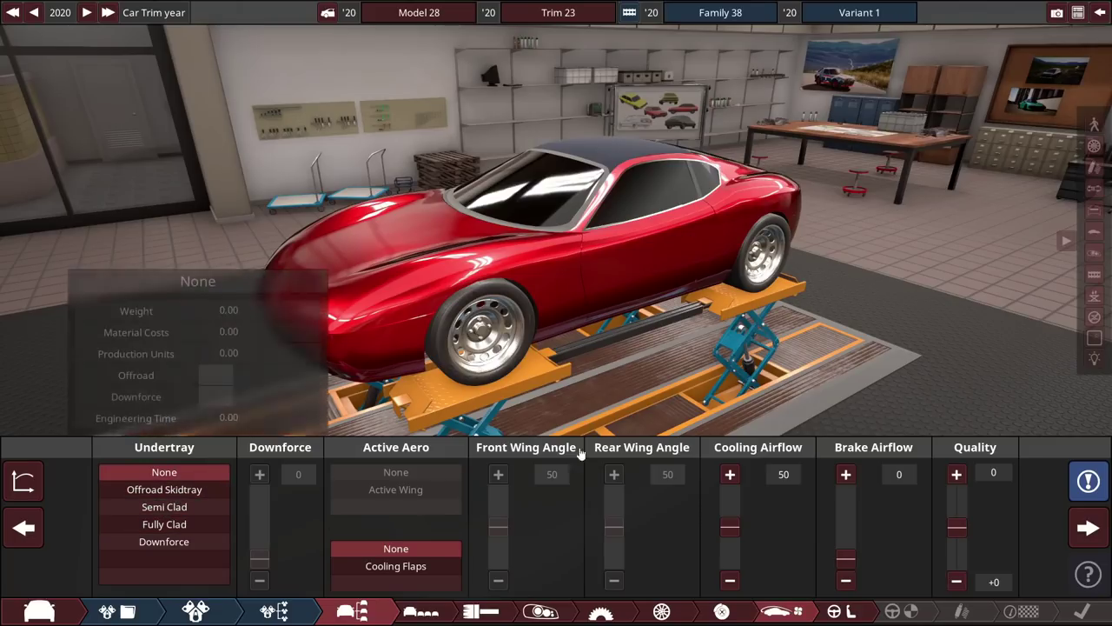
pyautogui.click(833, 611)
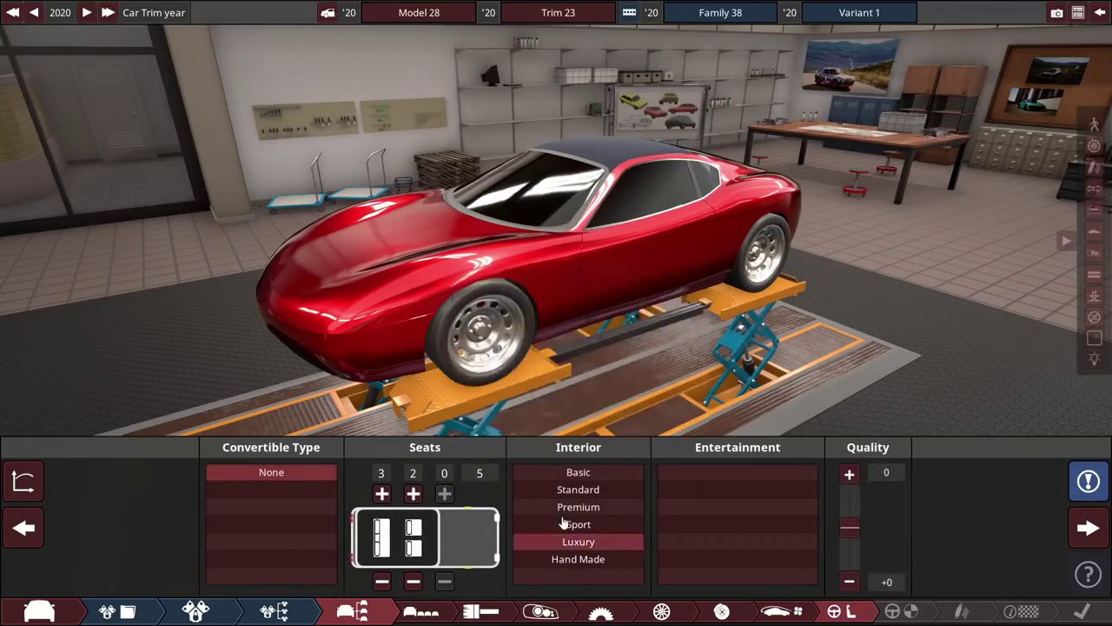
pyautogui.moveTo(634, 513)
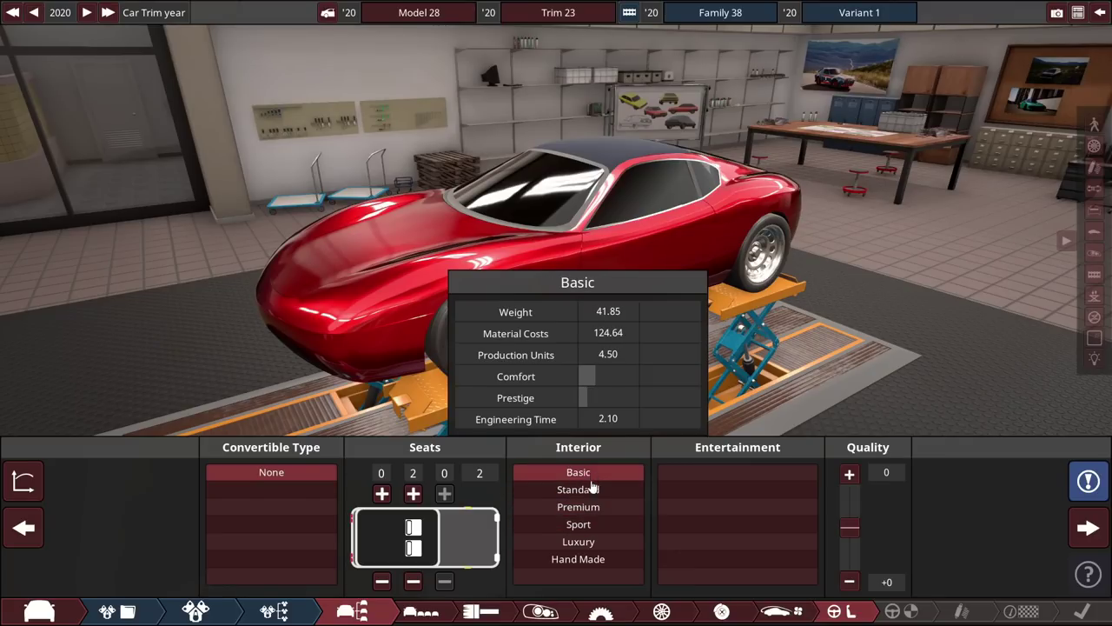
pyautogui.click(677, 489)
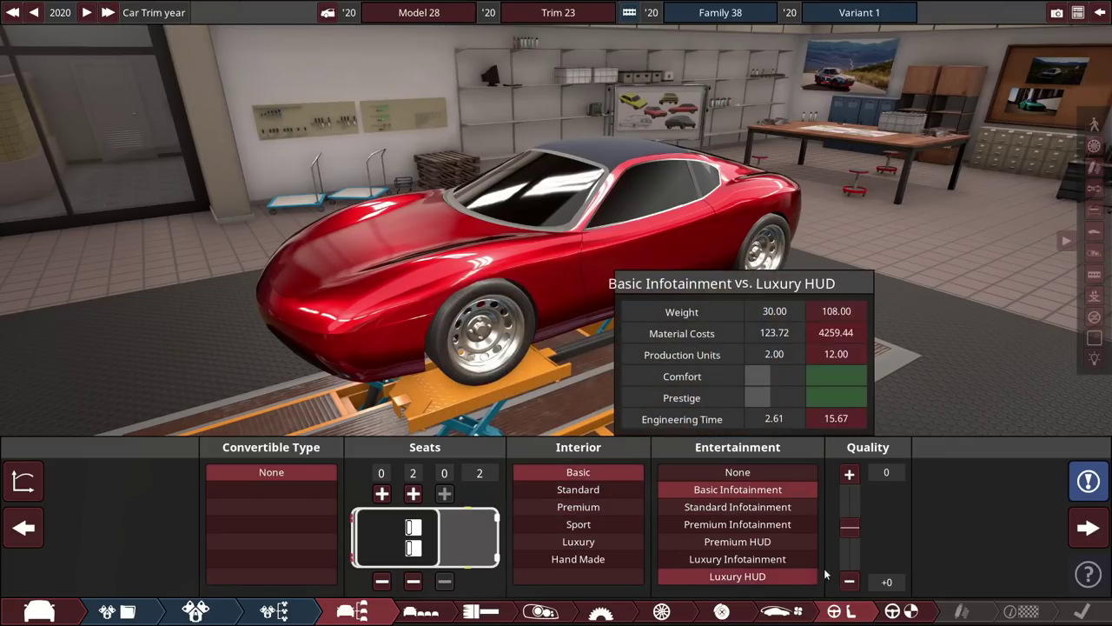
# Leave out power steering, add ESC and choose the Standard safety package
pyautogui.click(895, 612)
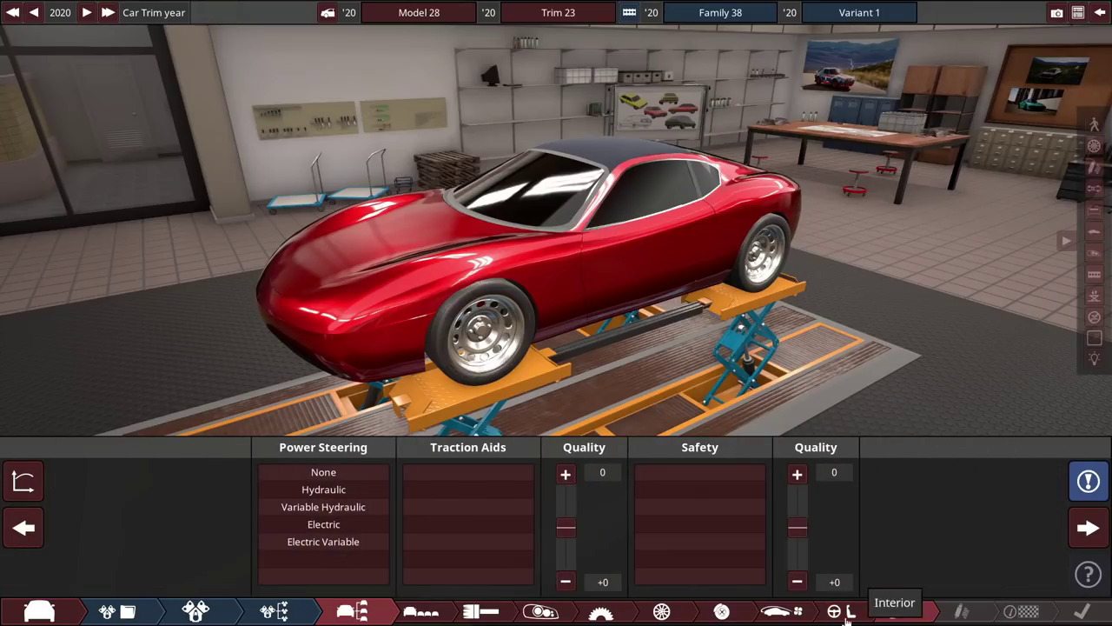
pyautogui.click(354, 478)
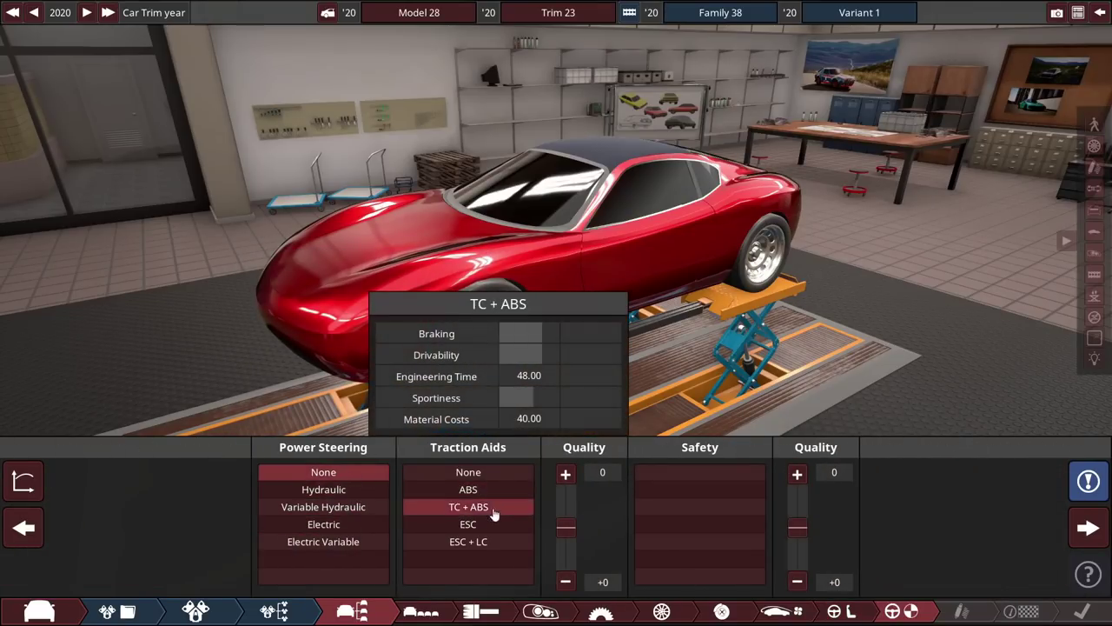
pyautogui.click(496, 524)
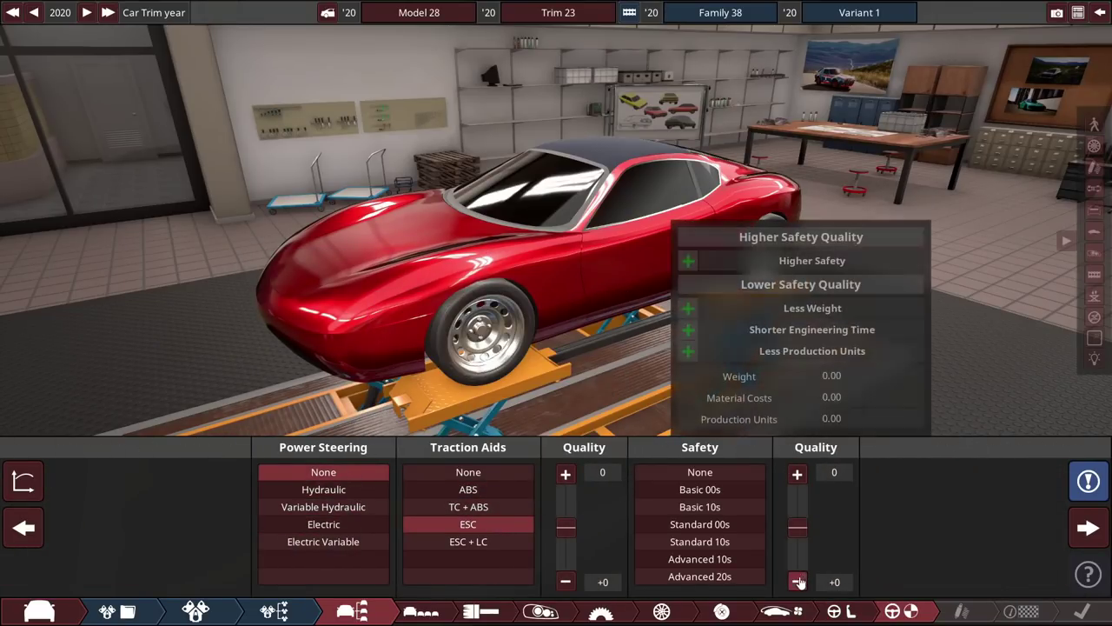
pyautogui.click(738, 542)
# Fit progressive springs, semi-active dampers and passive sway bars
pyautogui.click(960, 612)
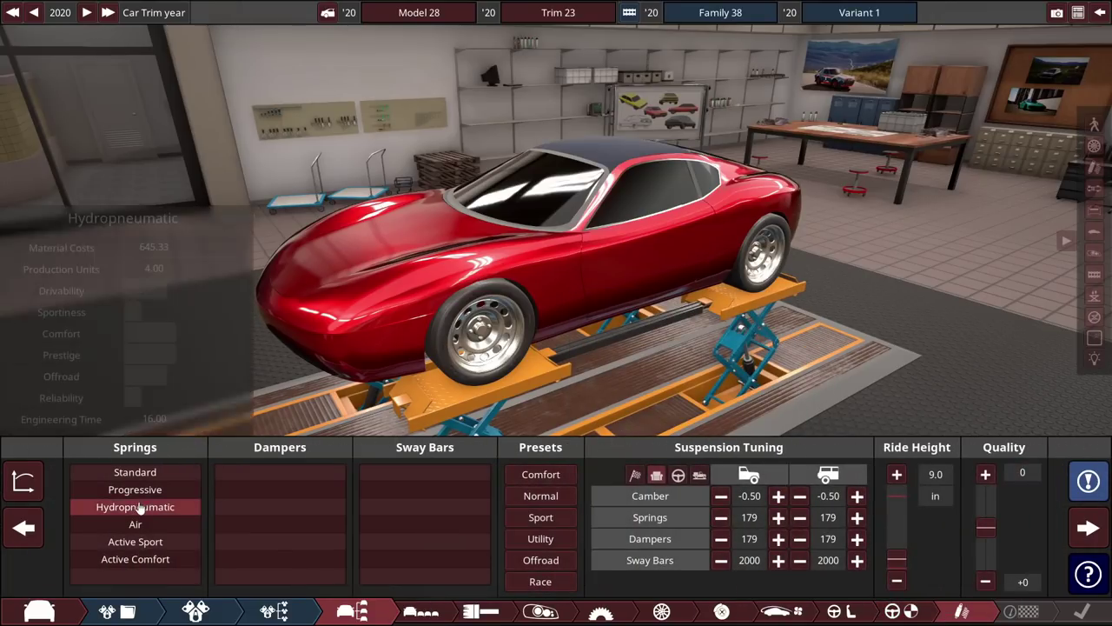
pyautogui.click(134, 489)
pyautogui.click(280, 524)
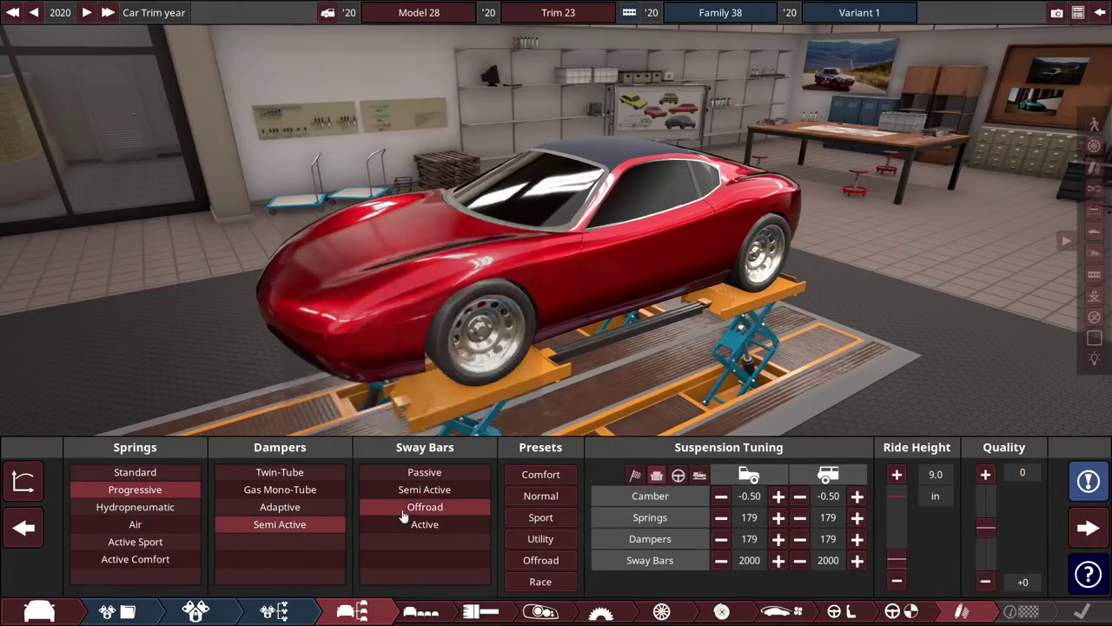
pyautogui.click(424, 472)
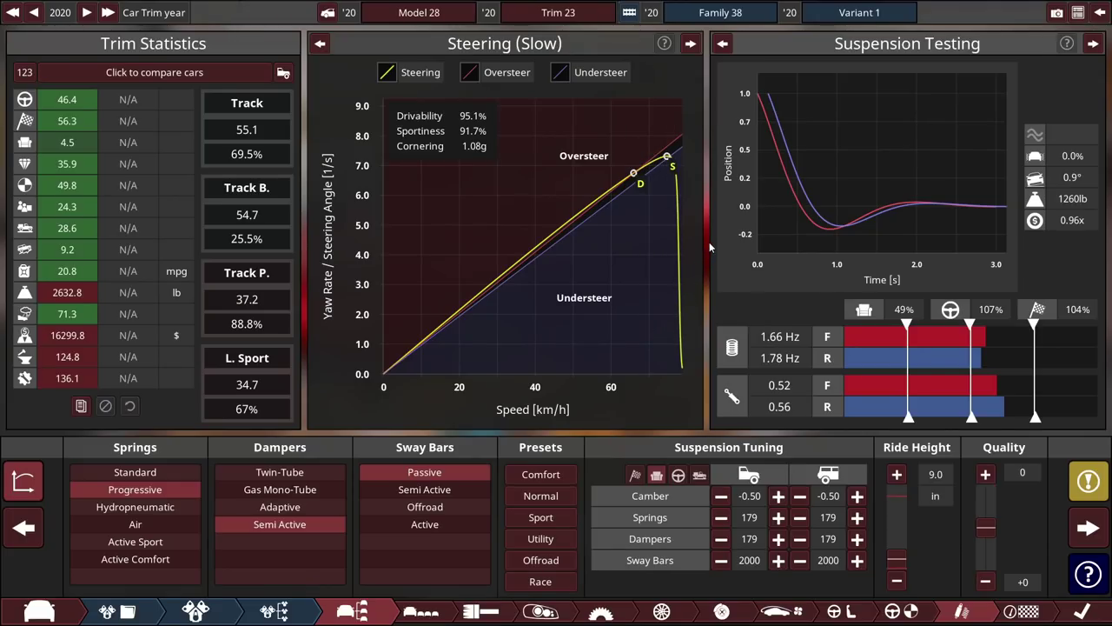
# Lower then raise the gearing top speed, settling at 353.9 km/h with a 200 km/h limiter
pyautogui.click(599, 613)
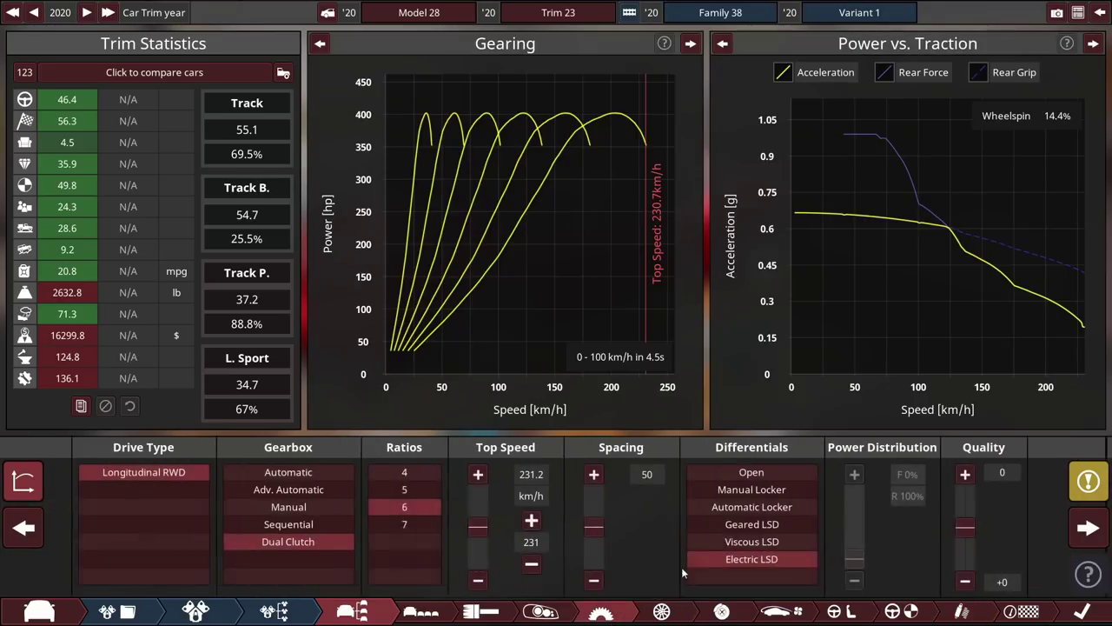
pyautogui.moveTo(482, 526)
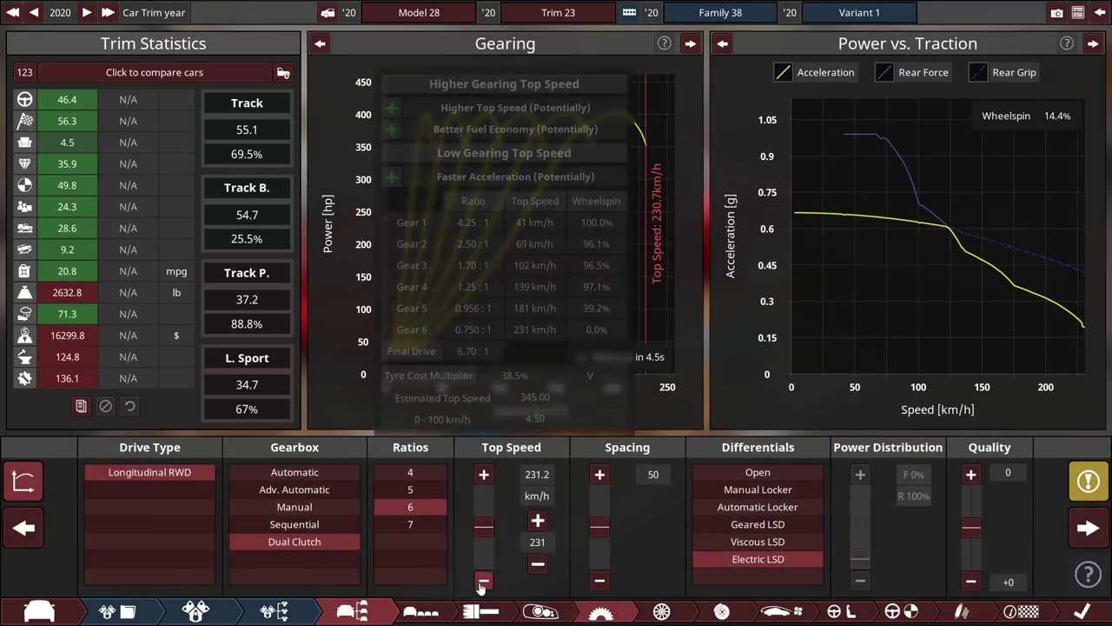
pyautogui.click(484, 580)
pyautogui.click(484, 579)
pyautogui.click(484, 579)
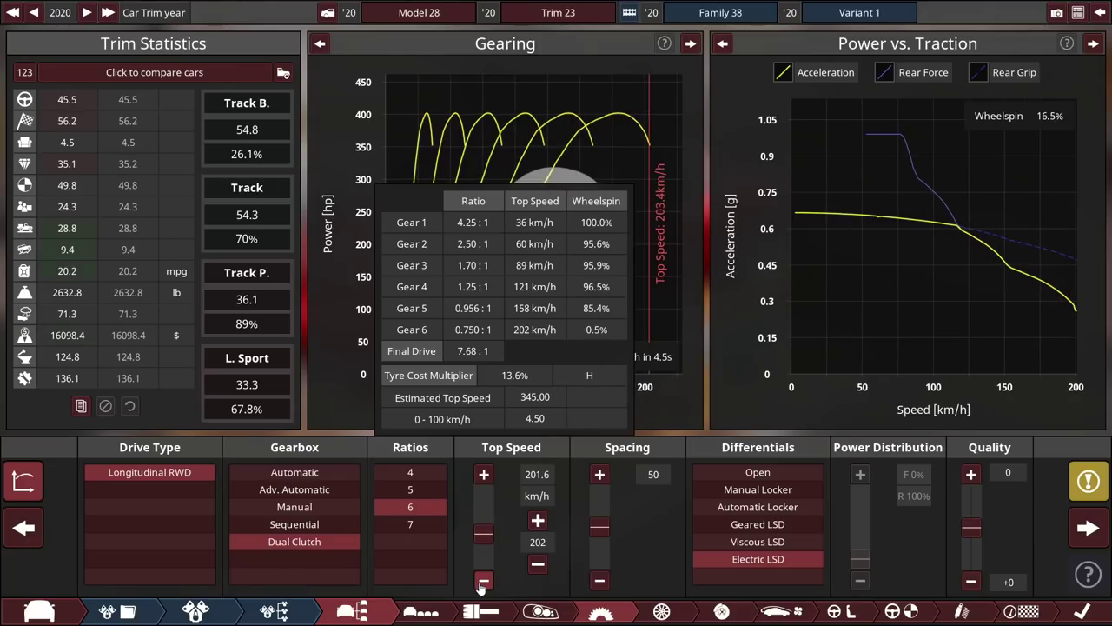
pyautogui.click(484, 580)
pyautogui.click(484, 513)
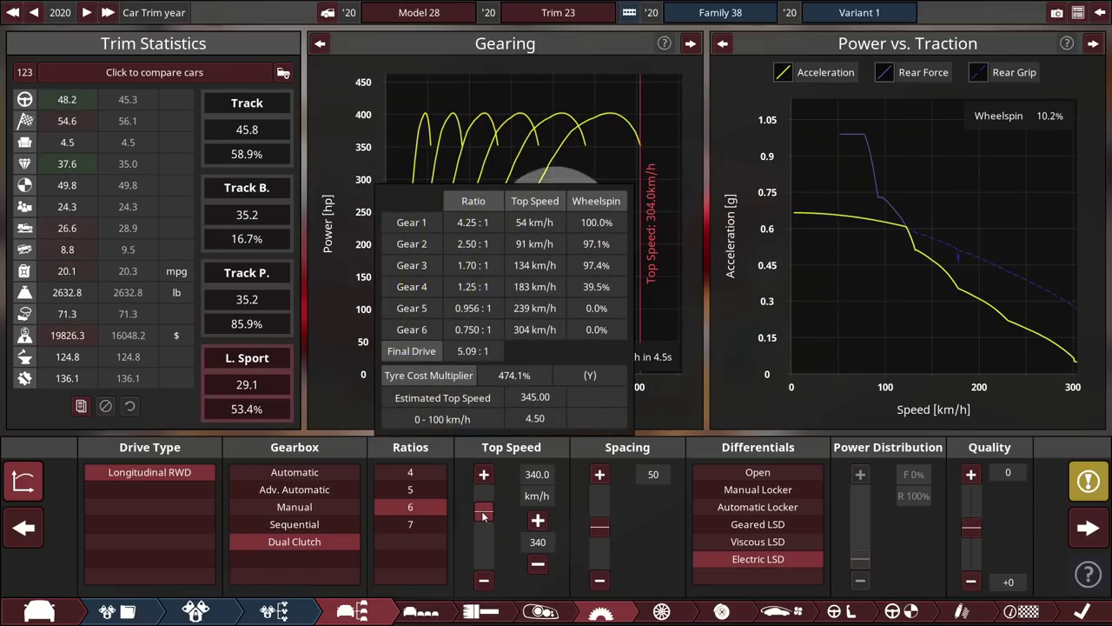
pyautogui.click(538, 564)
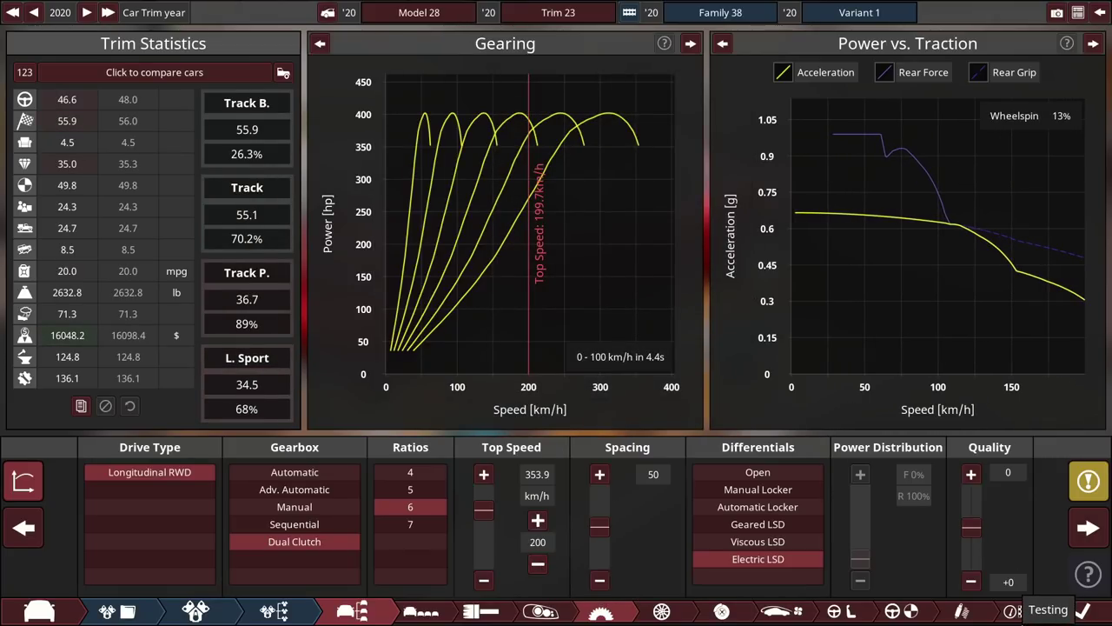
pyautogui.click(1013, 611)
# Look over the detailed drivability stats and the wheels, brakes, drivetrain and engine pages
pyautogui.click(990, 539)
pyautogui.click(974, 519)
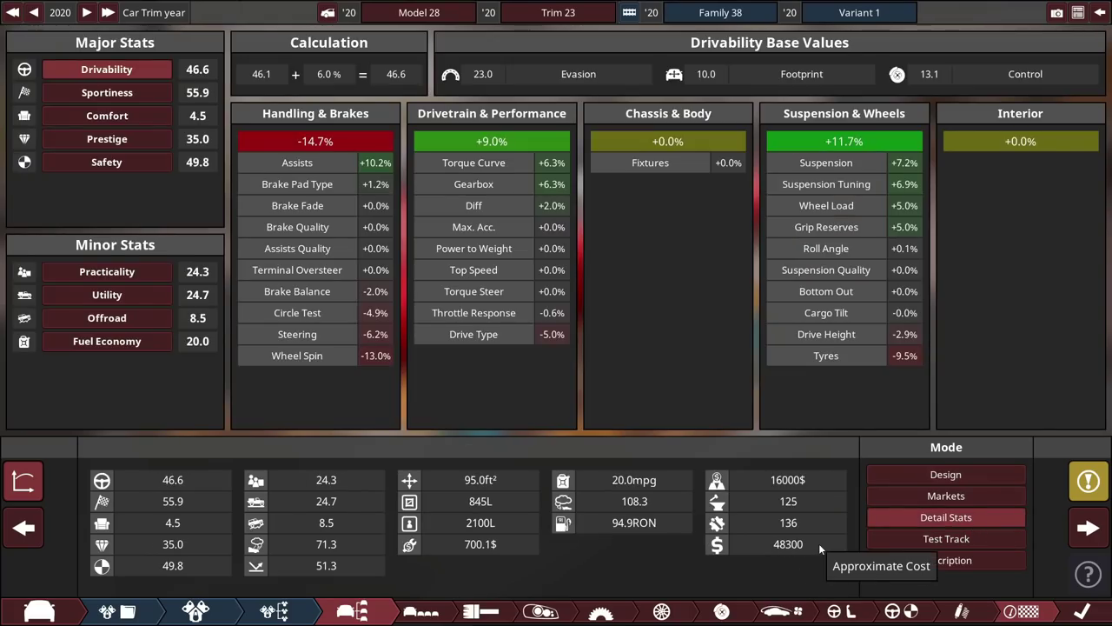
pyautogui.click(664, 610)
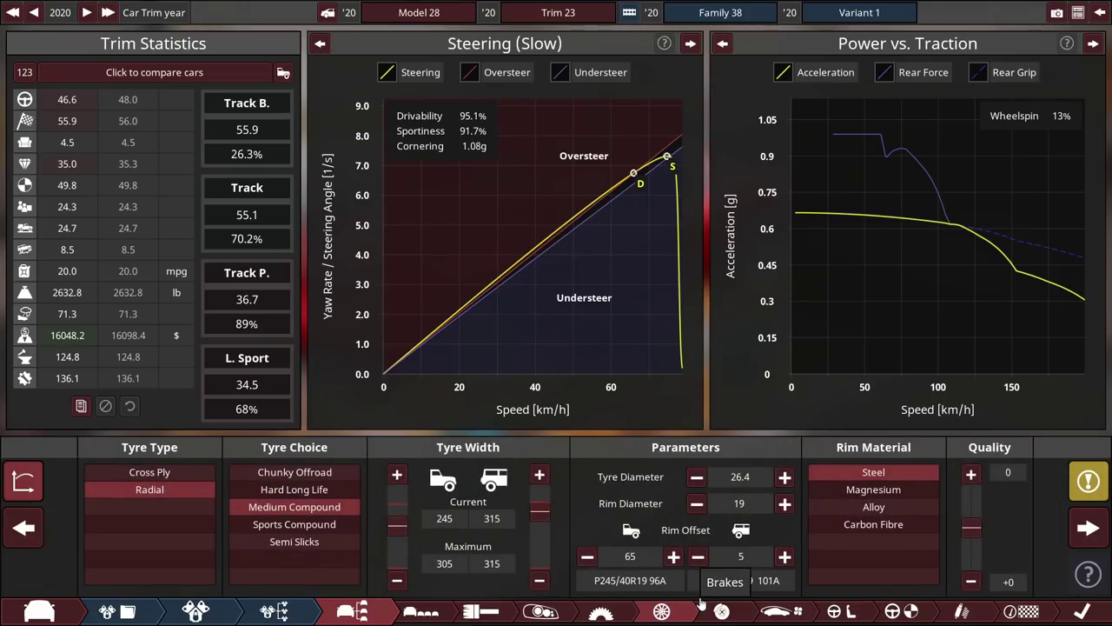
pyautogui.click(747, 613)
pyautogui.click(601, 610)
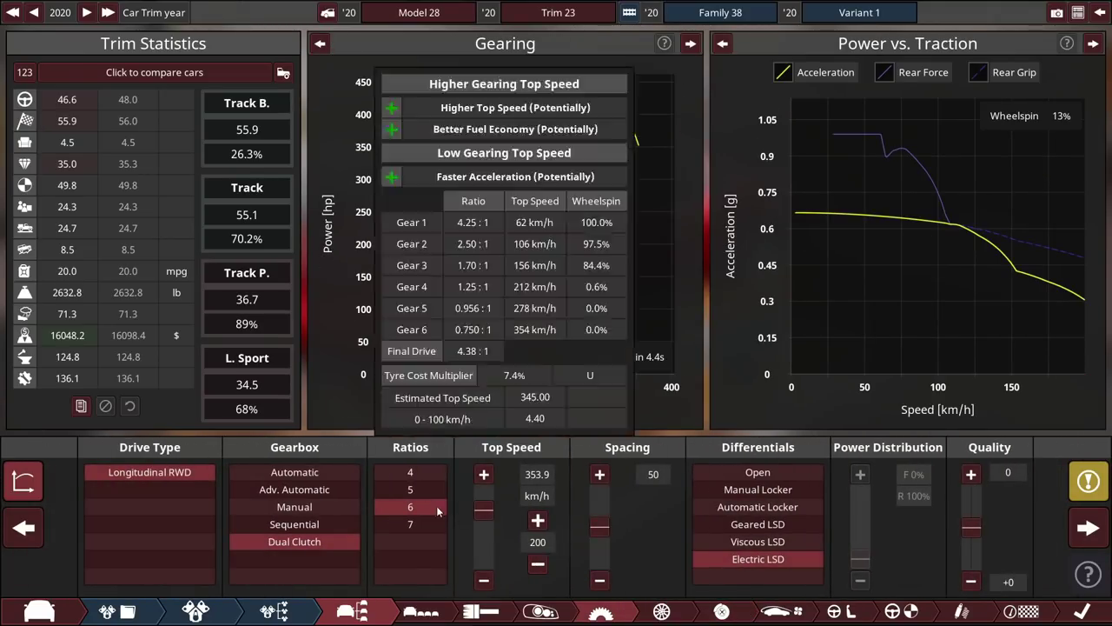
pyautogui.click(273, 611)
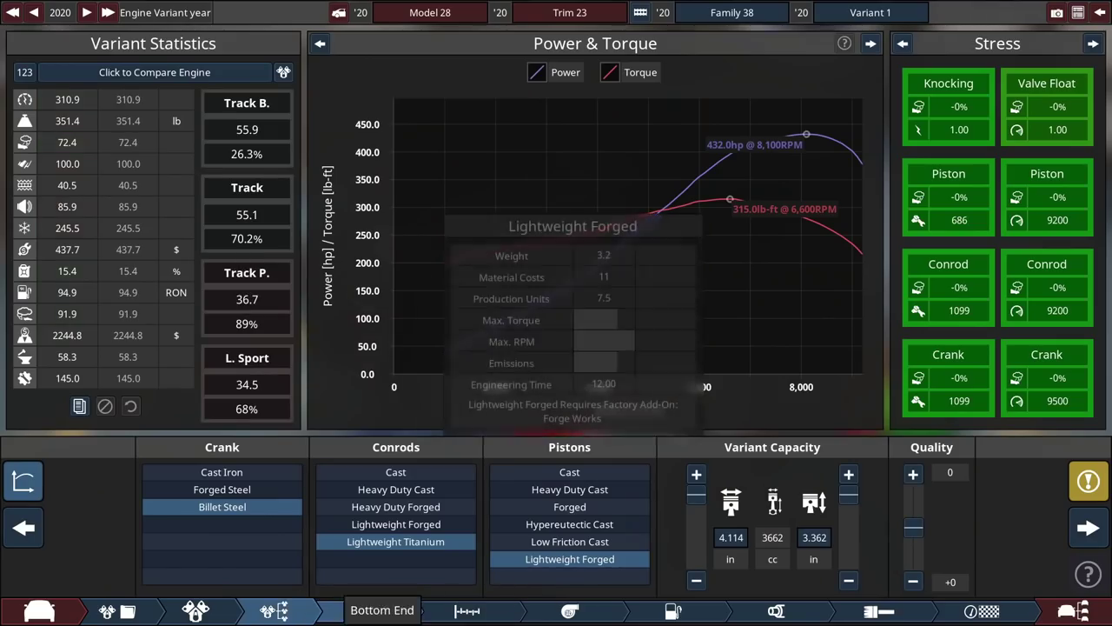
pyautogui.click(199, 615)
# Browse the body, trim and chassis settings, then hide the charts to view the car
pyautogui.click(7, 619)
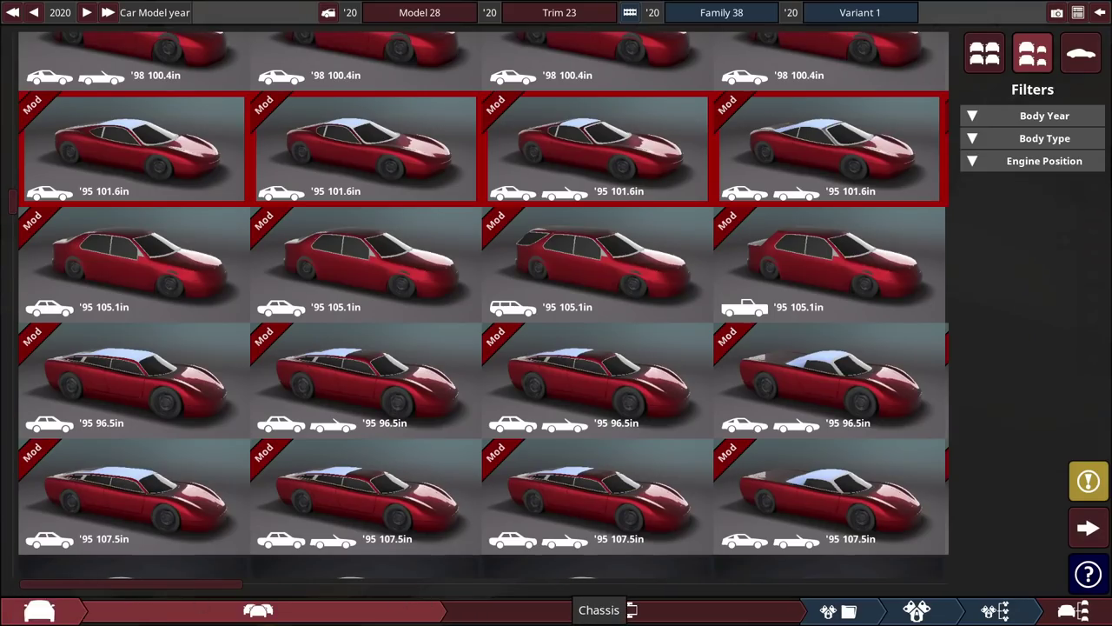
pyautogui.click(578, 615)
pyautogui.click(309, 619)
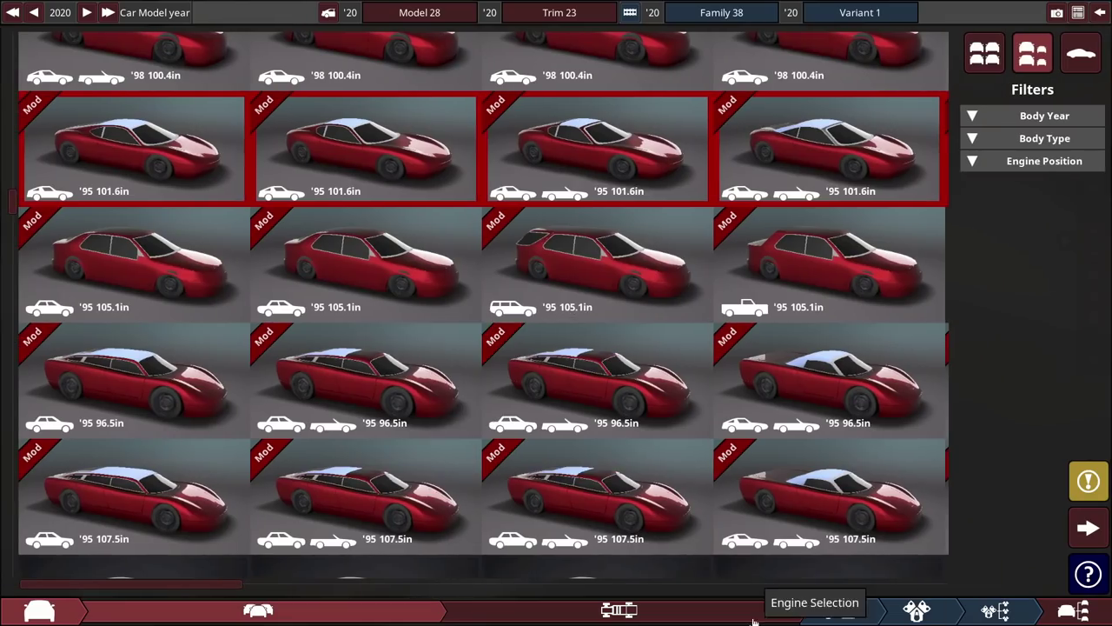
pyautogui.click(648, 613)
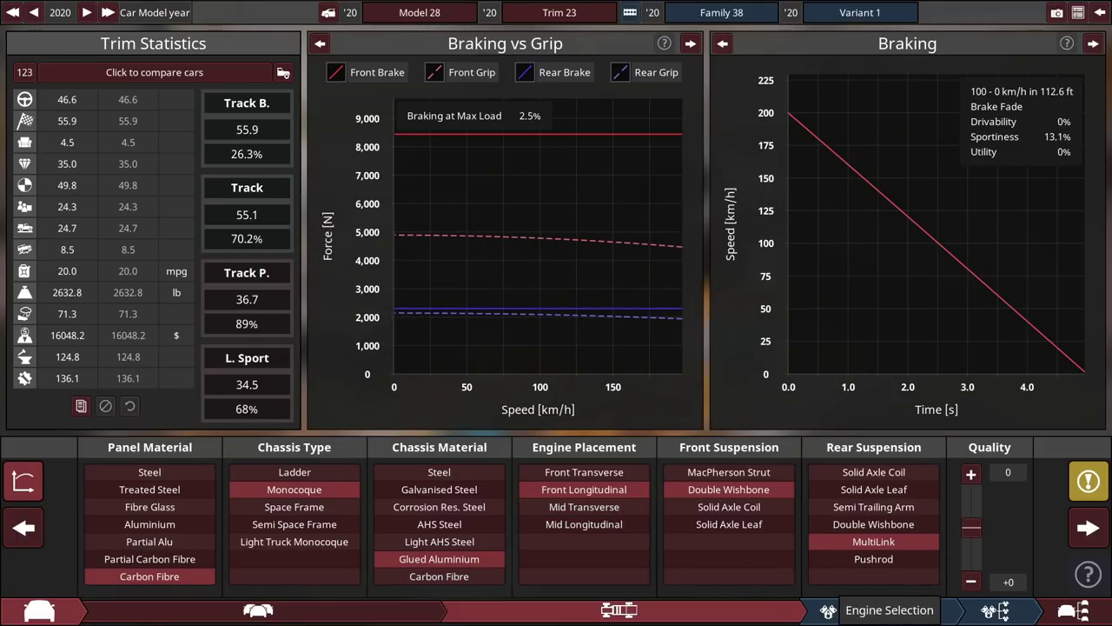
pyautogui.click(991, 611)
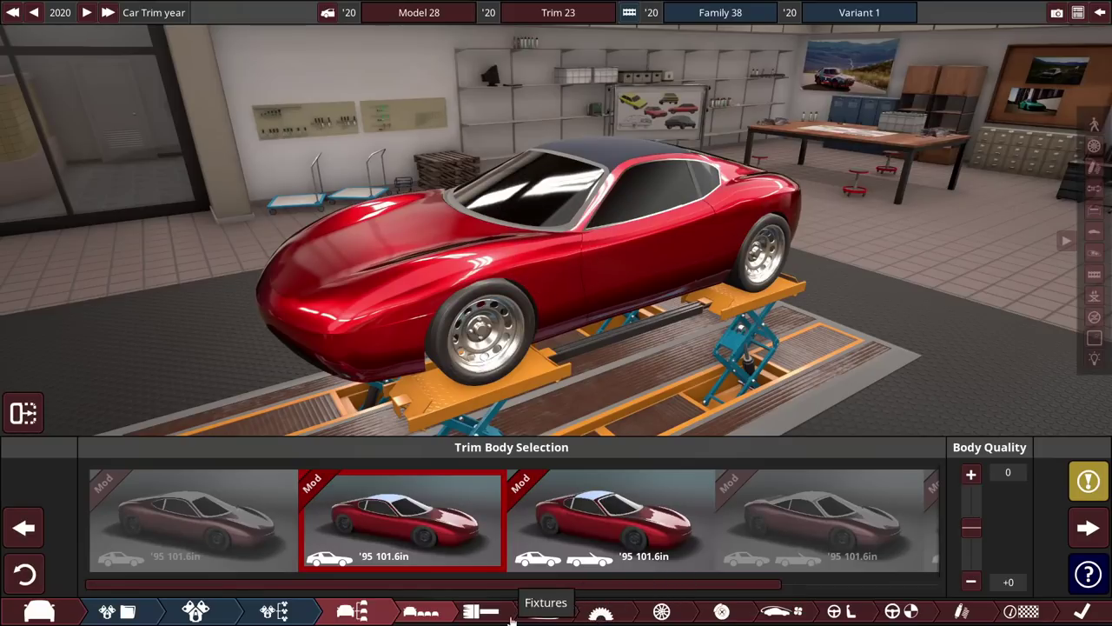
pyautogui.click(31, 610)
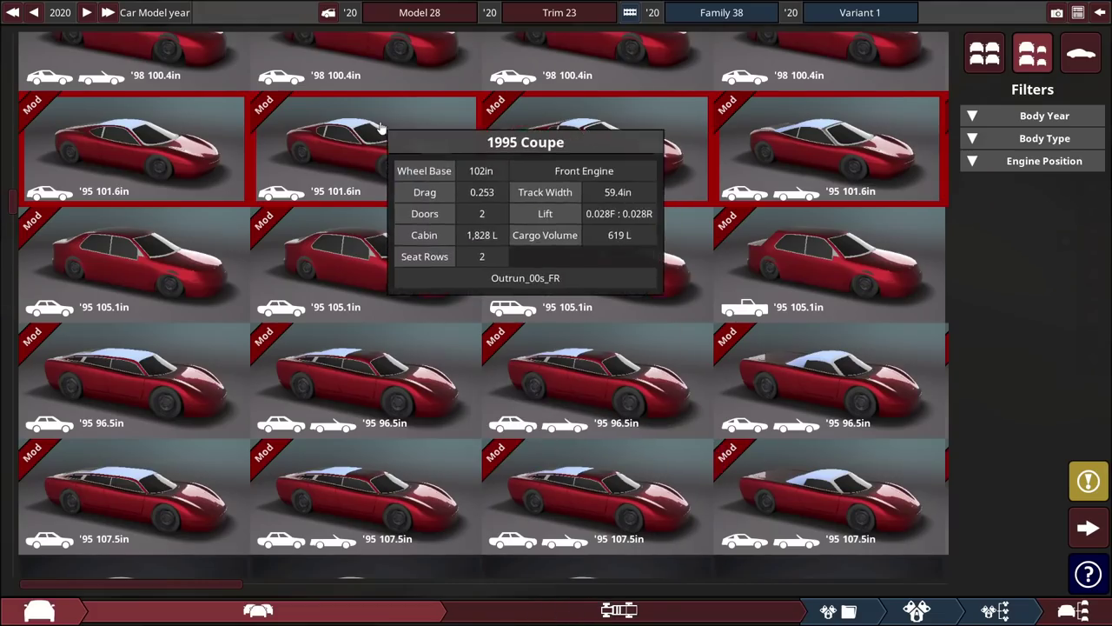
pyautogui.click(619, 610)
pyautogui.click(21, 480)
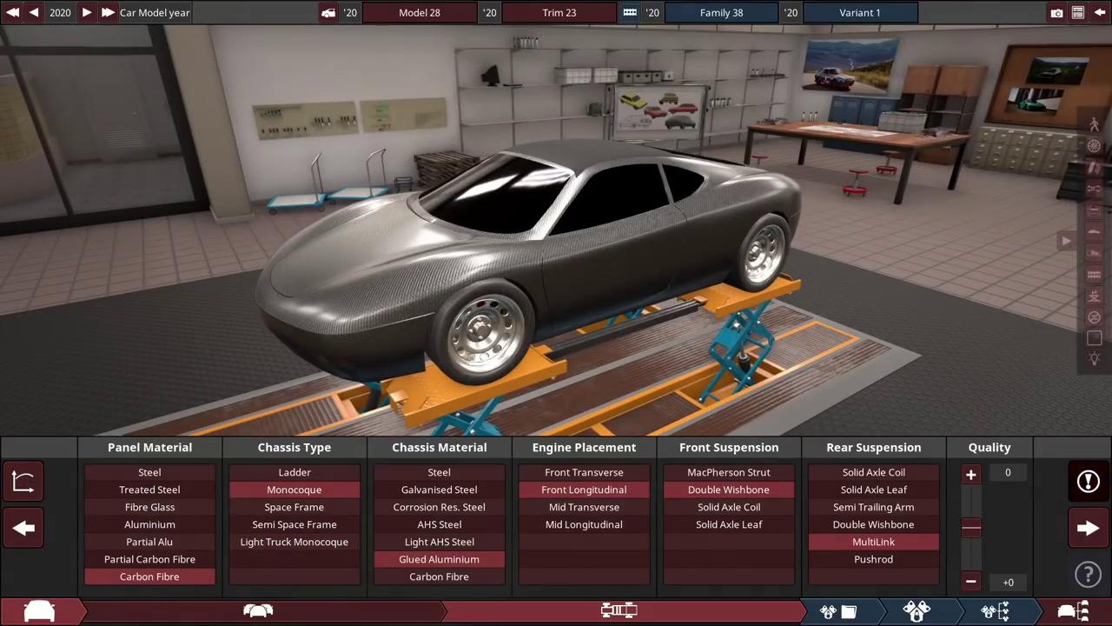
# Shrink the inline-5 to 2501 cc with a 3.728 in bore and 2.796 in stroke
pyautogui.click(849, 612)
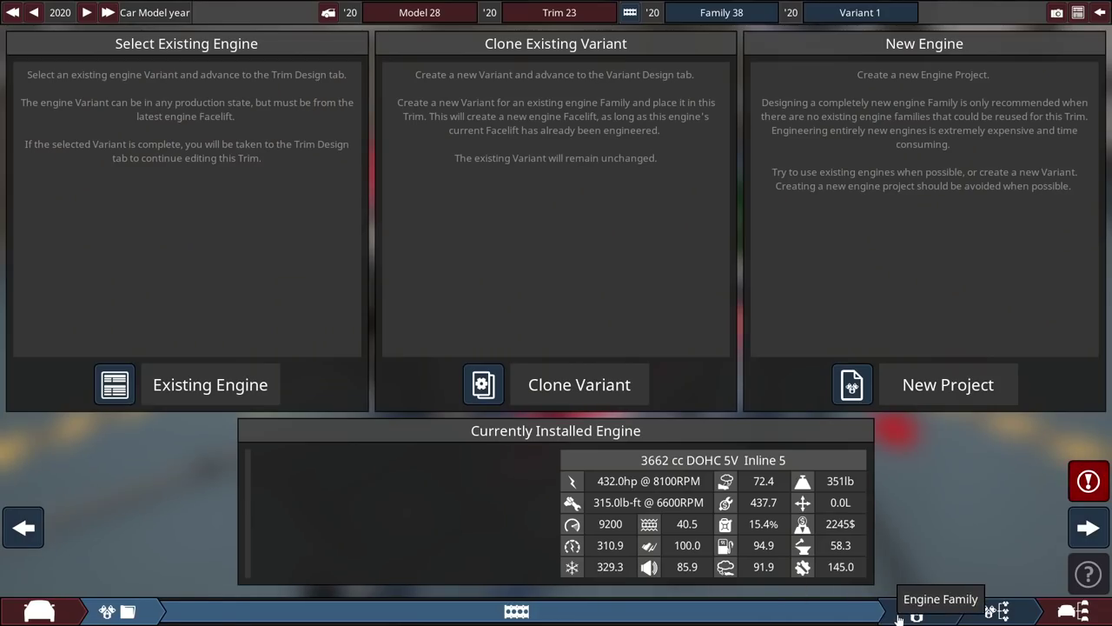
pyautogui.click(899, 617)
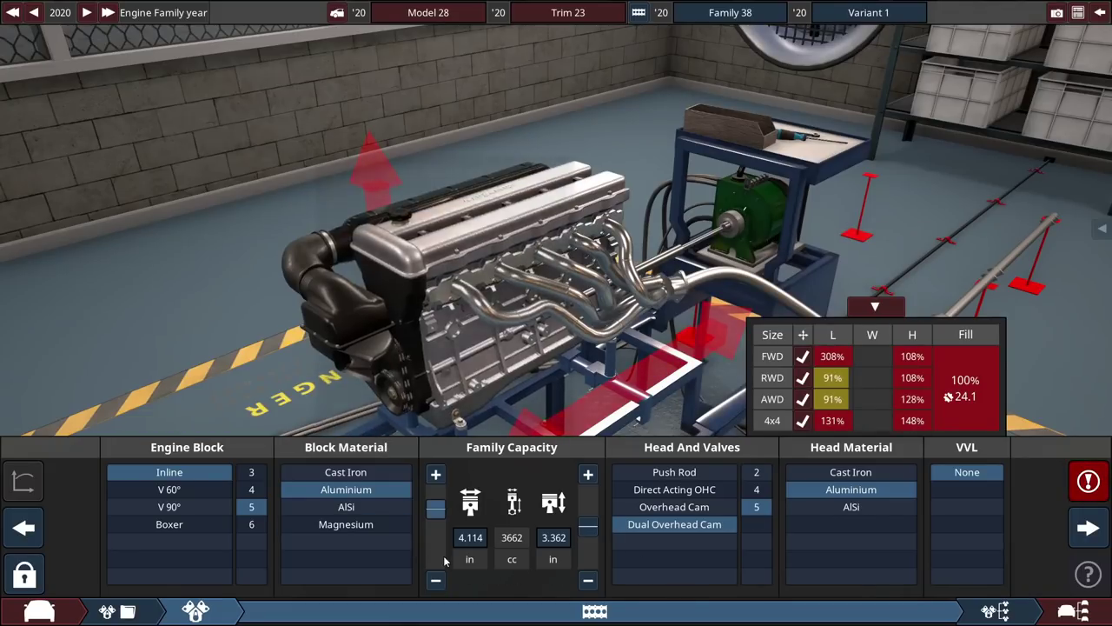
pyautogui.moveTo(438, 522); pyautogui.dragTo(438, 527)
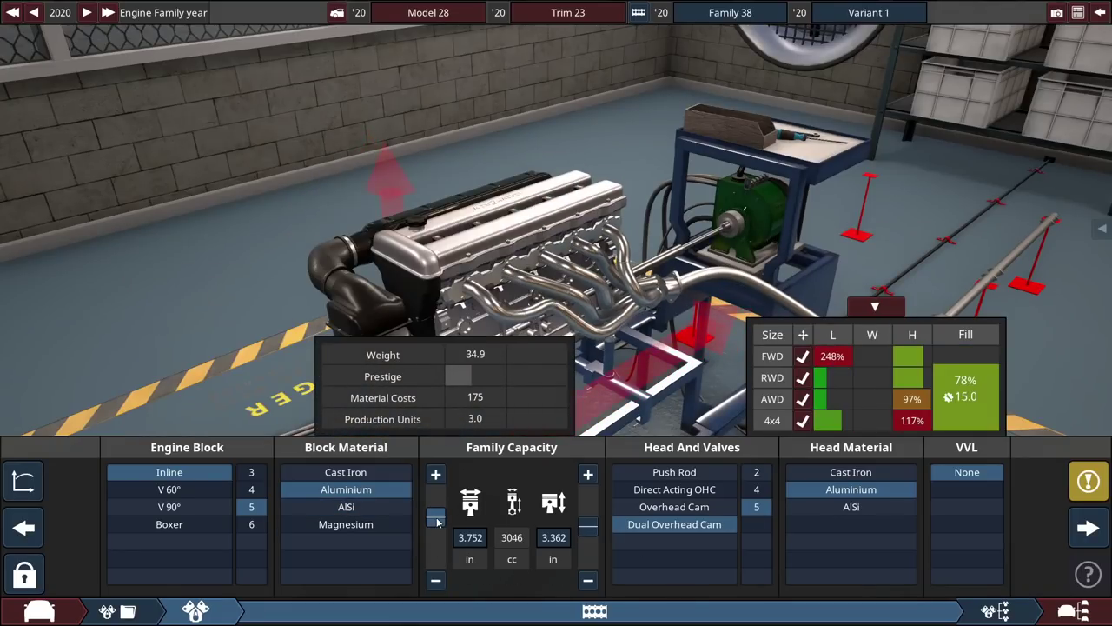
pyautogui.moveTo(588, 525); pyautogui.dragTo(590, 540)
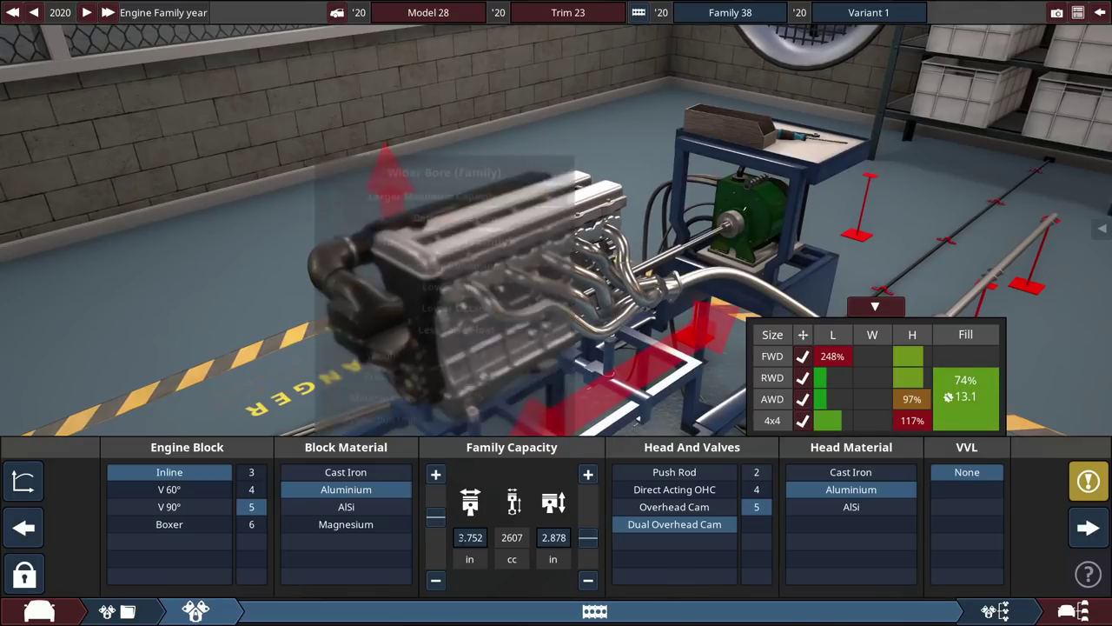
pyautogui.click(588, 580)
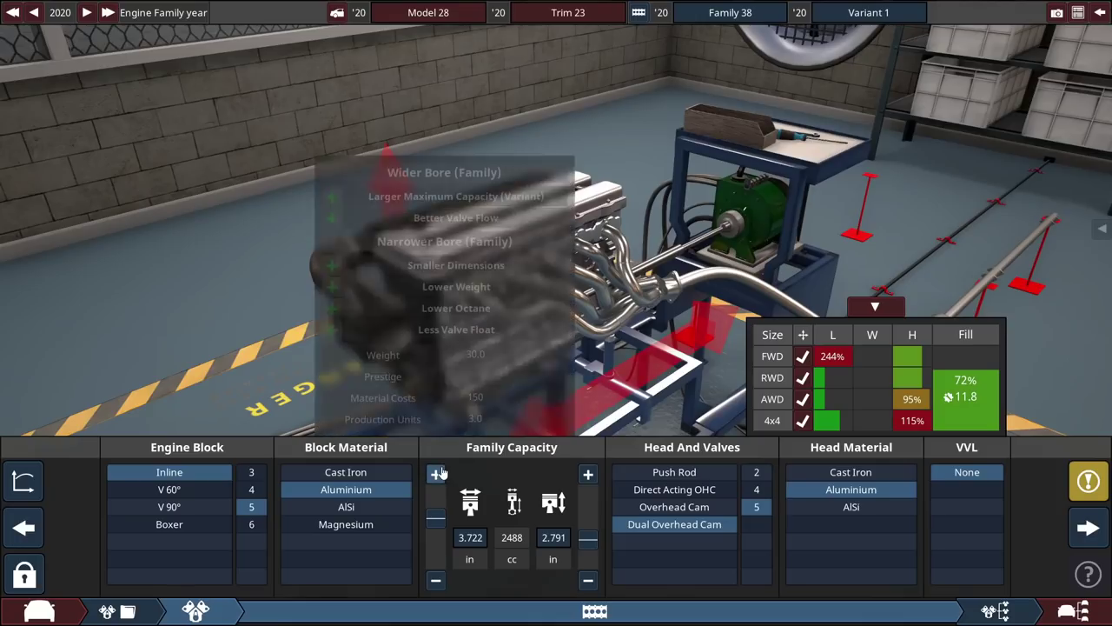
# Add a turbocharger to the 2501 cc engine and show its power and torque charts
pyautogui.moveTo(307, 516)
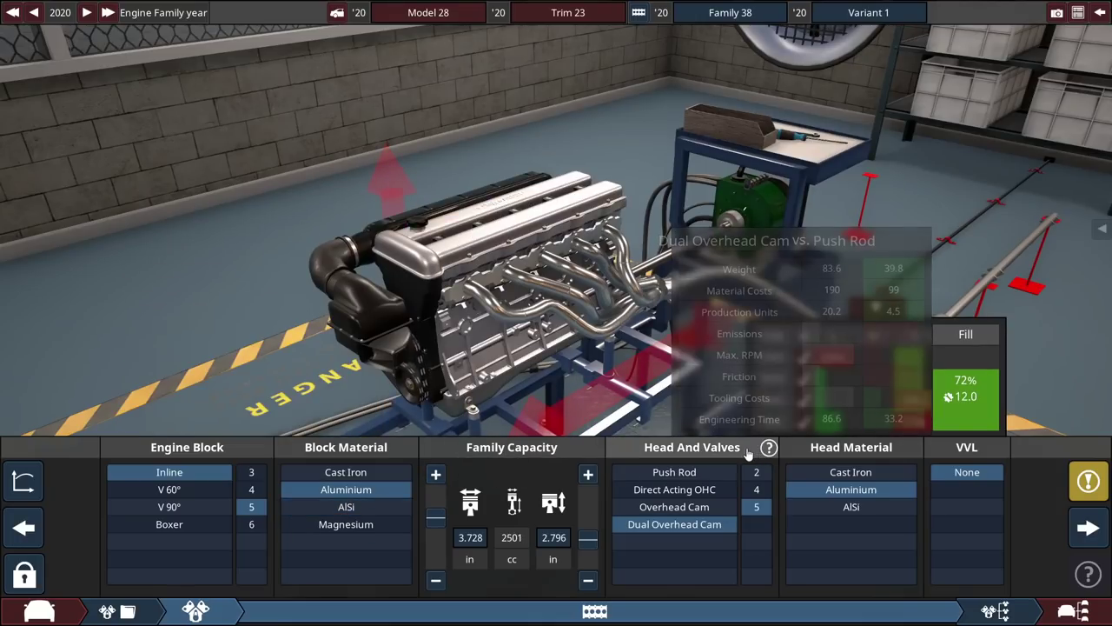
pyautogui.click(995, 611)
pyautogui.click(569, 611)
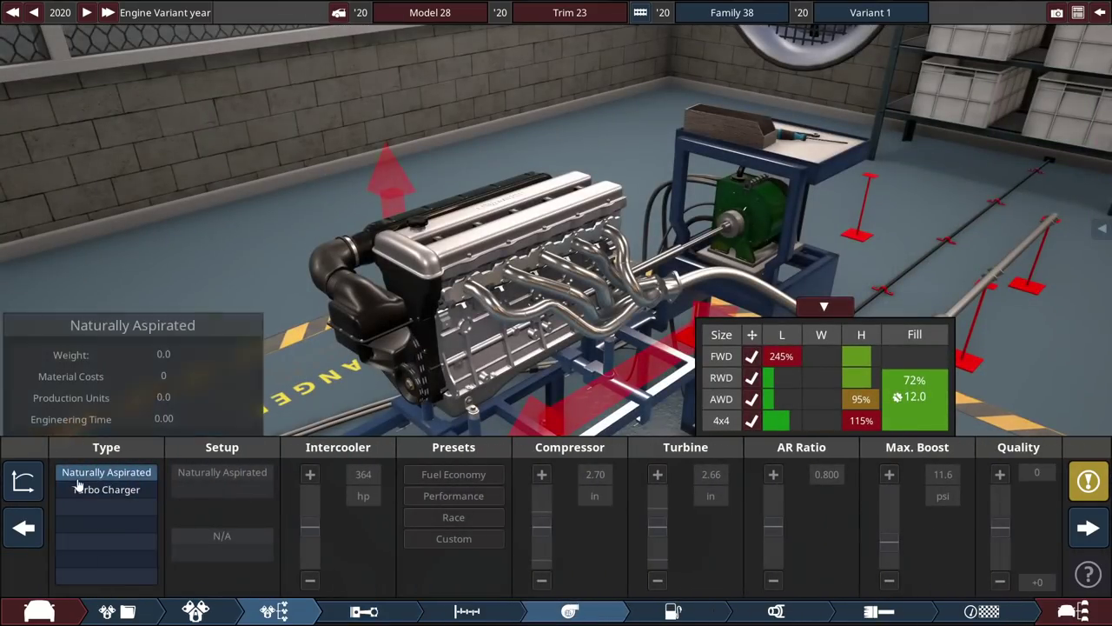
pyautogui.click(78, 489)
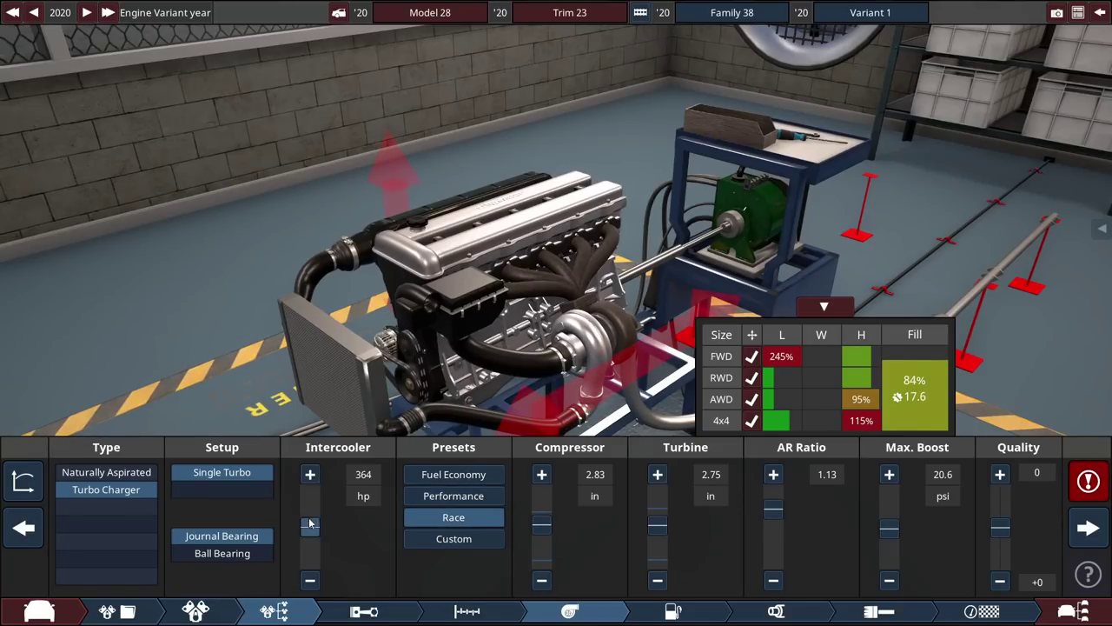
pyautogui.click(24, 481)
pyautogui.moveTo(1094, 483)
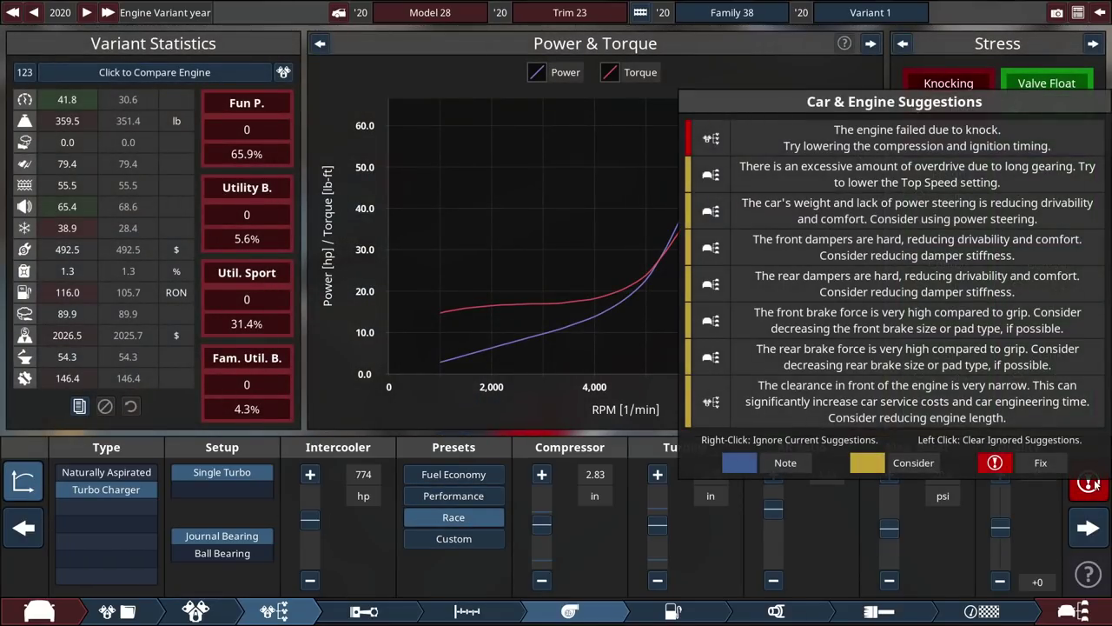
pyautogui.click(673, 611)
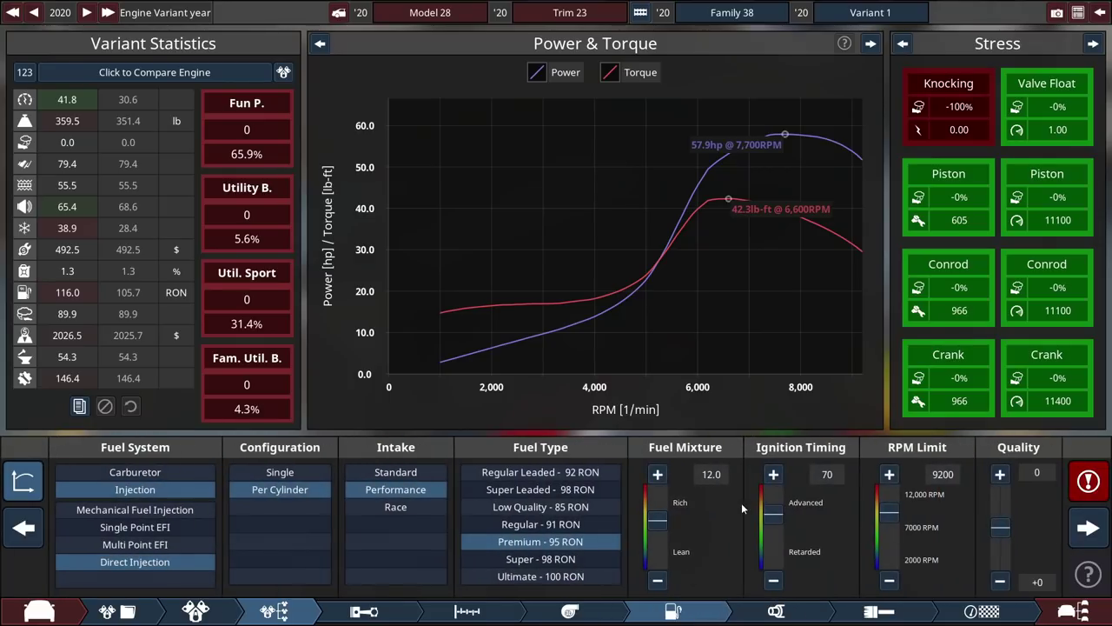
# Drop the compression ratio to 10.5:1 and switch the turbo to ball bearings
pyautogui.click(467, 610)
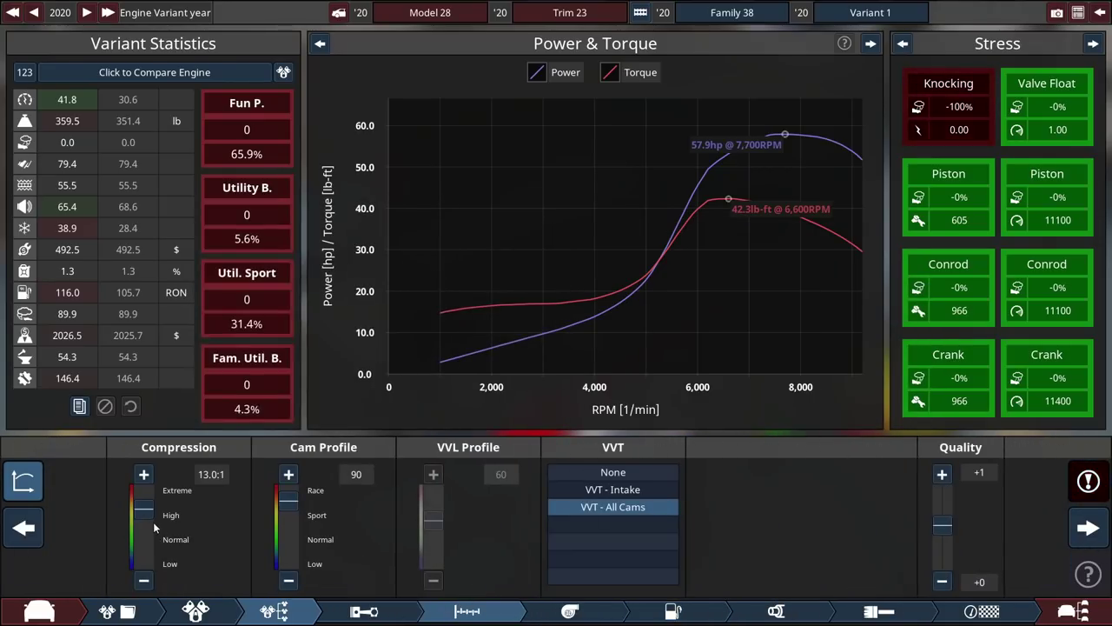
pyautogui.click(153, 518)
pyautogui.click(143, 581)
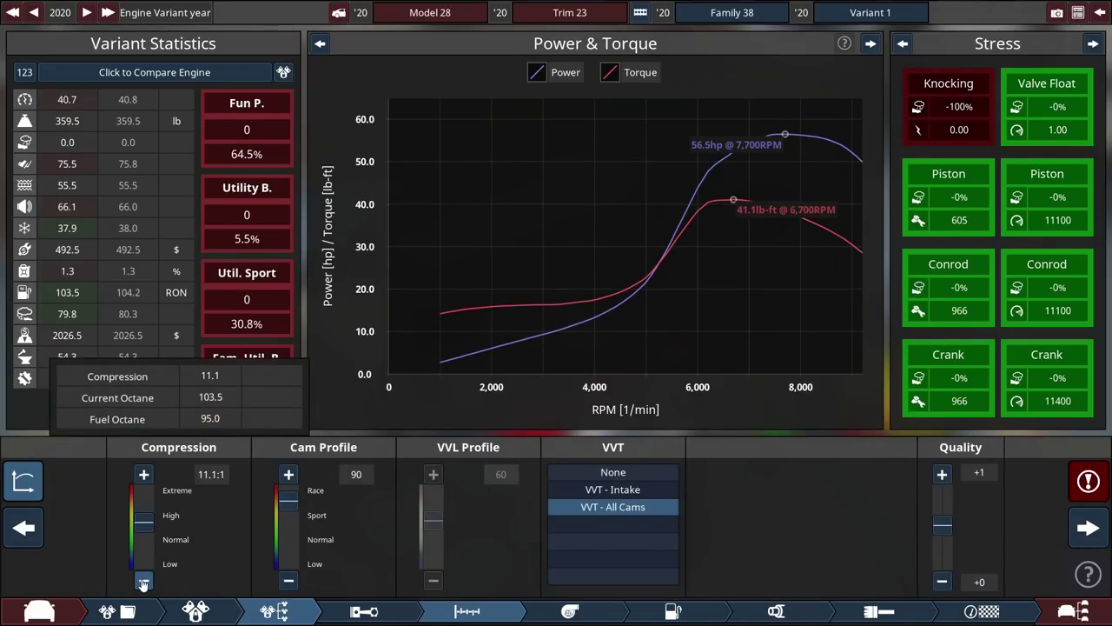
pyautogui.click(673, 611)
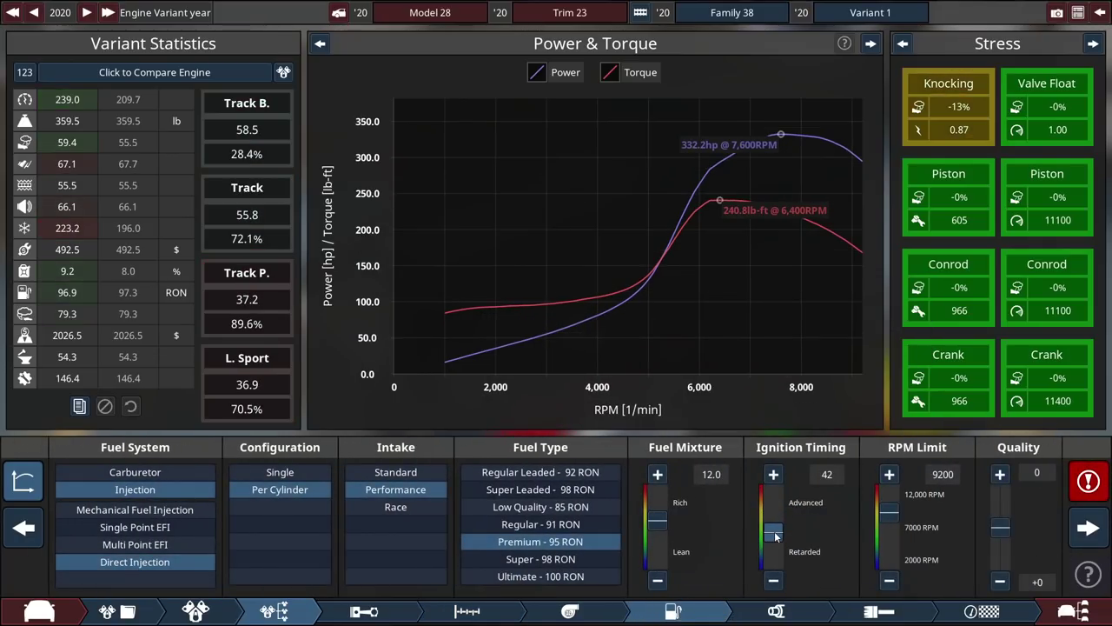
pyautogui.click(567, 611)
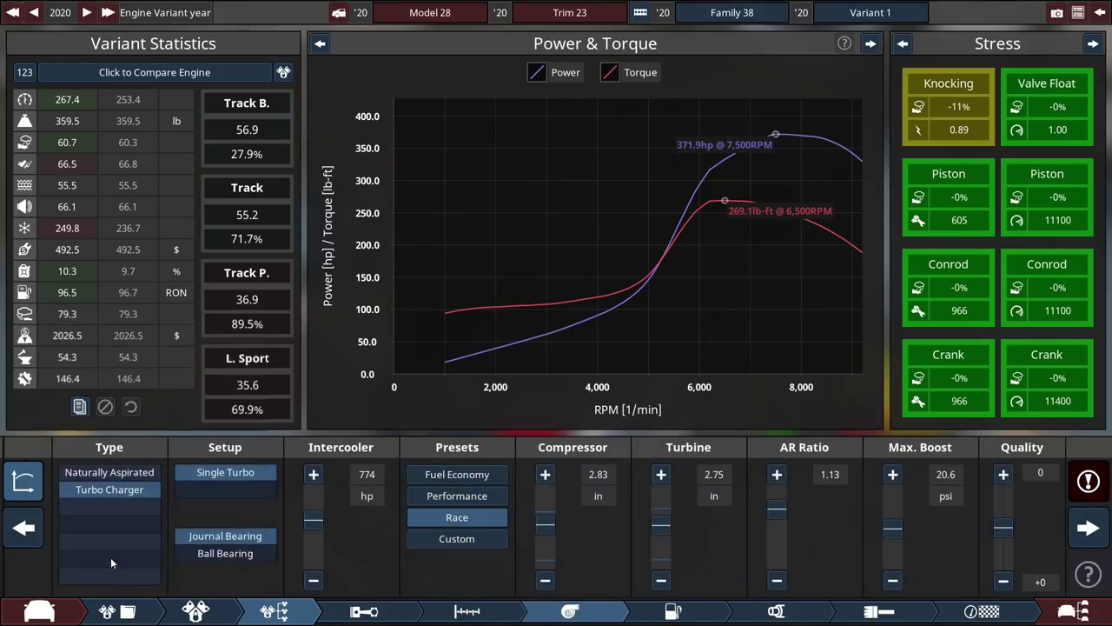
pyautogui.click(198, 556)
pyautogui.click(469, 611)
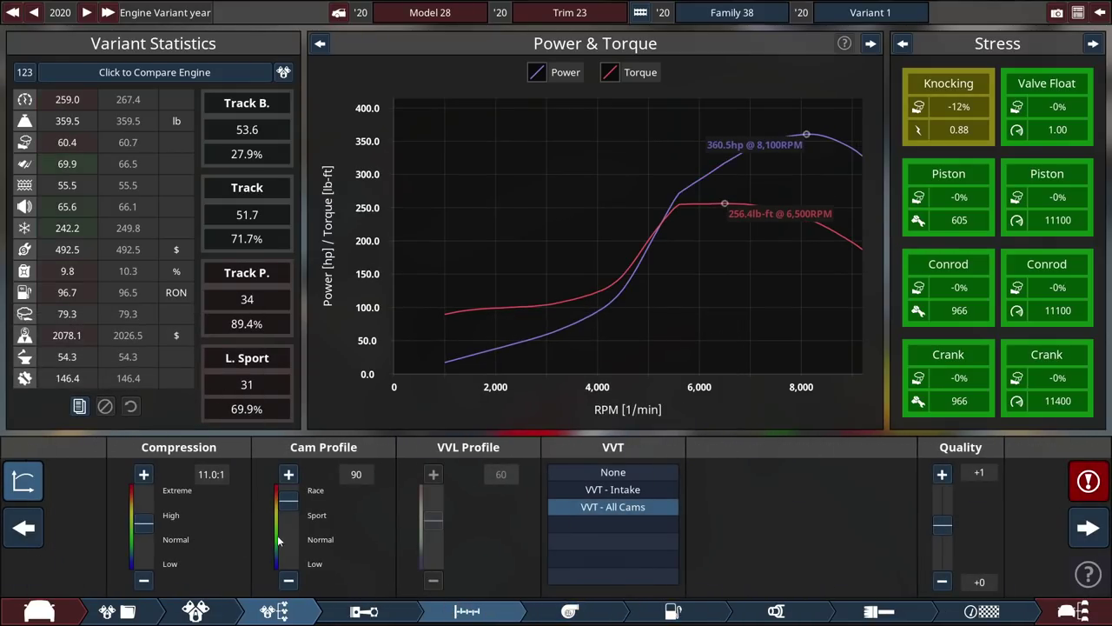
pyautogui.click(144, 581)
pyautogui.click(673, 611)
# Widen the exhaust diameter to 4.00 in, lifting output to about 566 hp
pyautogui.click(1086, 528)
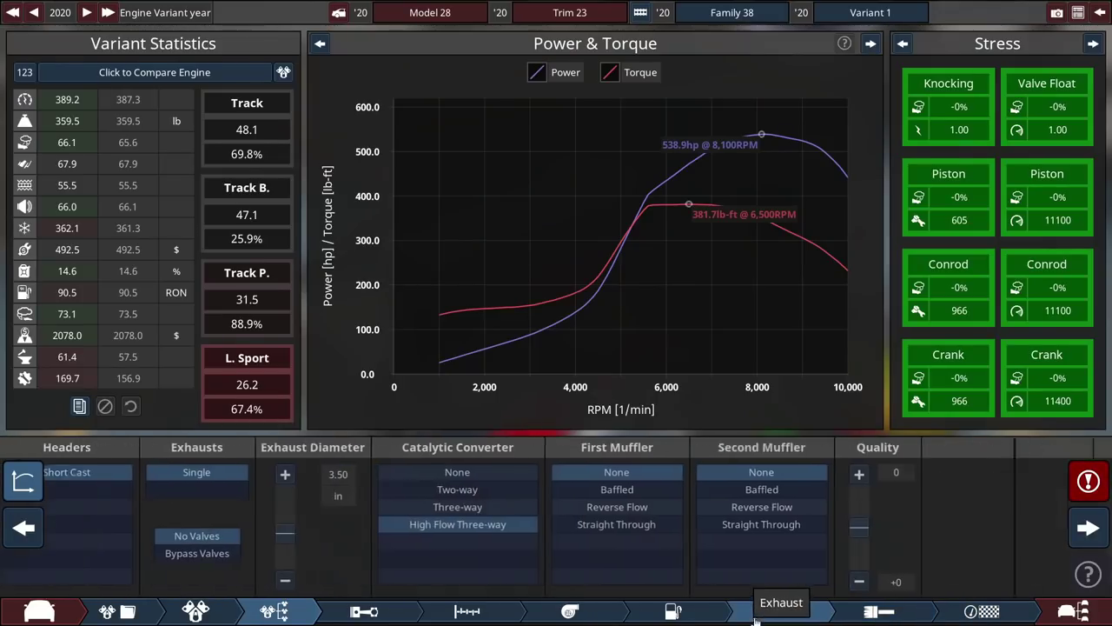
pyautogui.moveTo(881, 494)
pyautogui.click(382, 474)
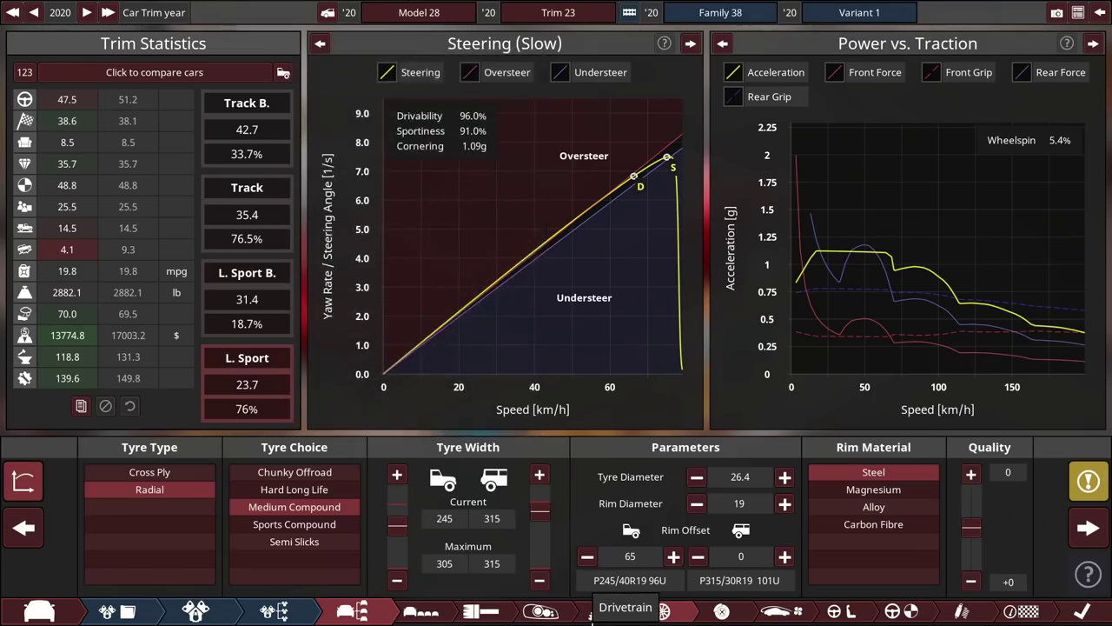
# Fit 2-piston front calipers and 10 in rear discs, with 54/46 bias and pad type 42
pyautogui.click(600, 611)
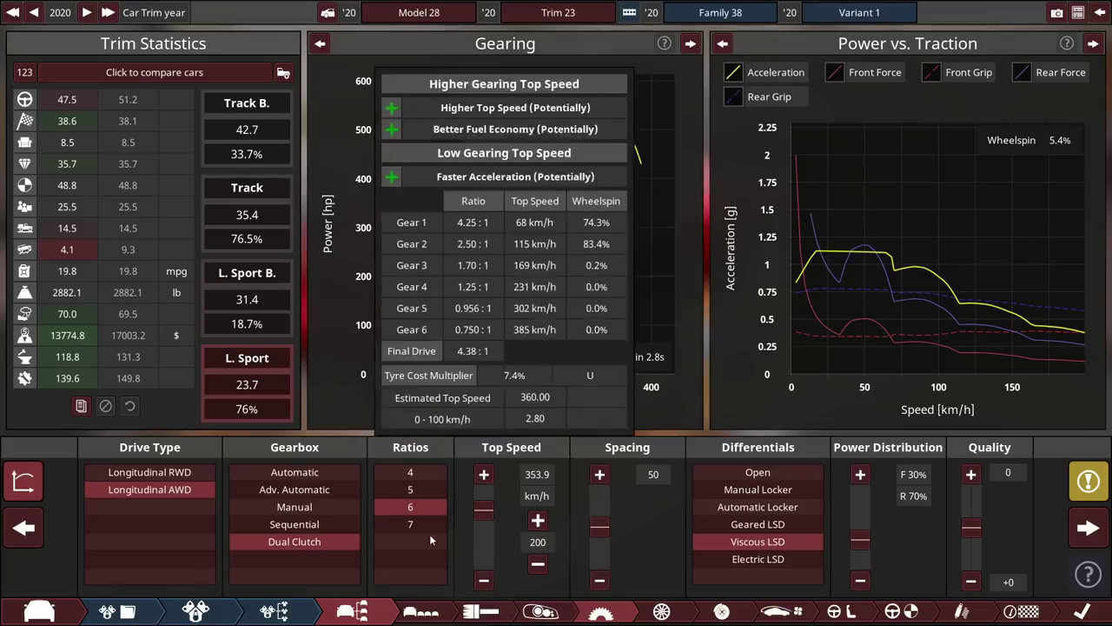
pyautogui.click(722, 611)
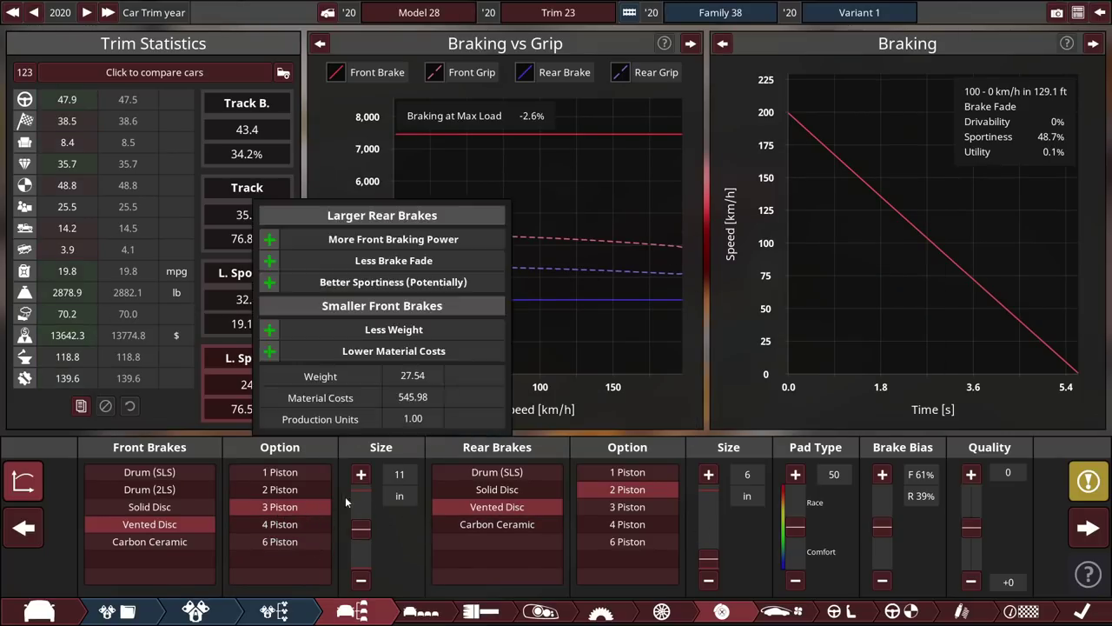
pyautogui.click(305, 490)
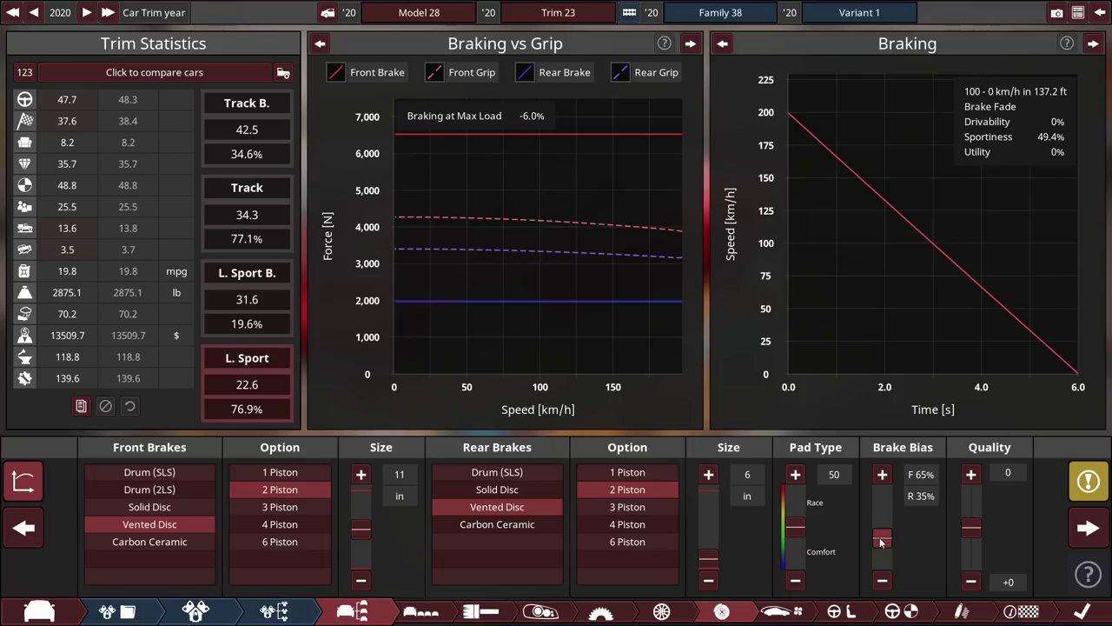
pyautogui.click(710, 555)
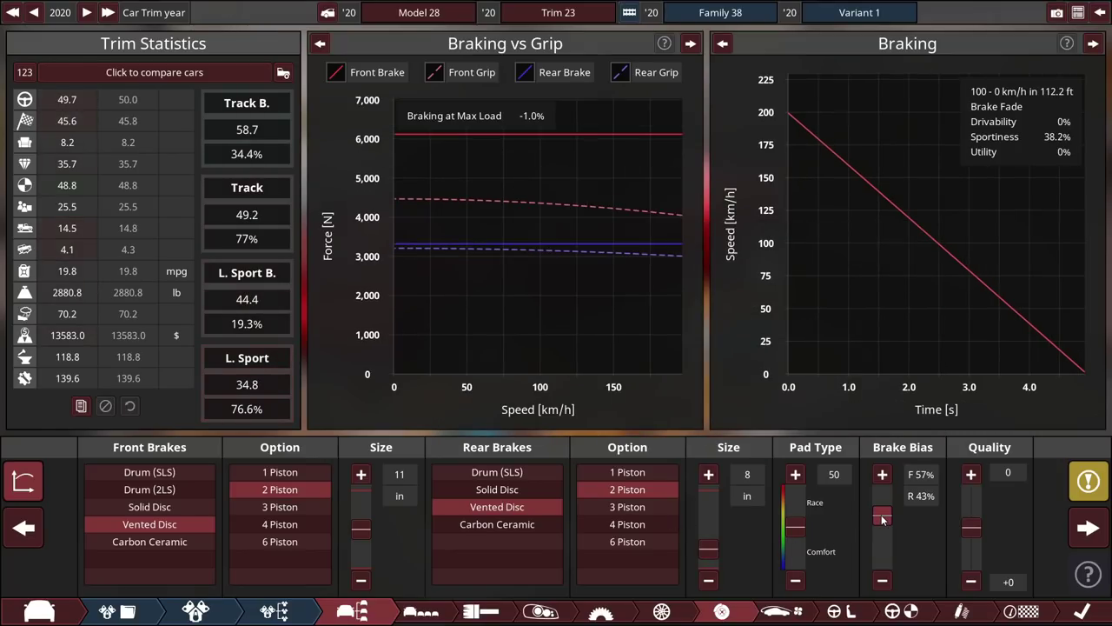
pyautogui.click(881, 515)
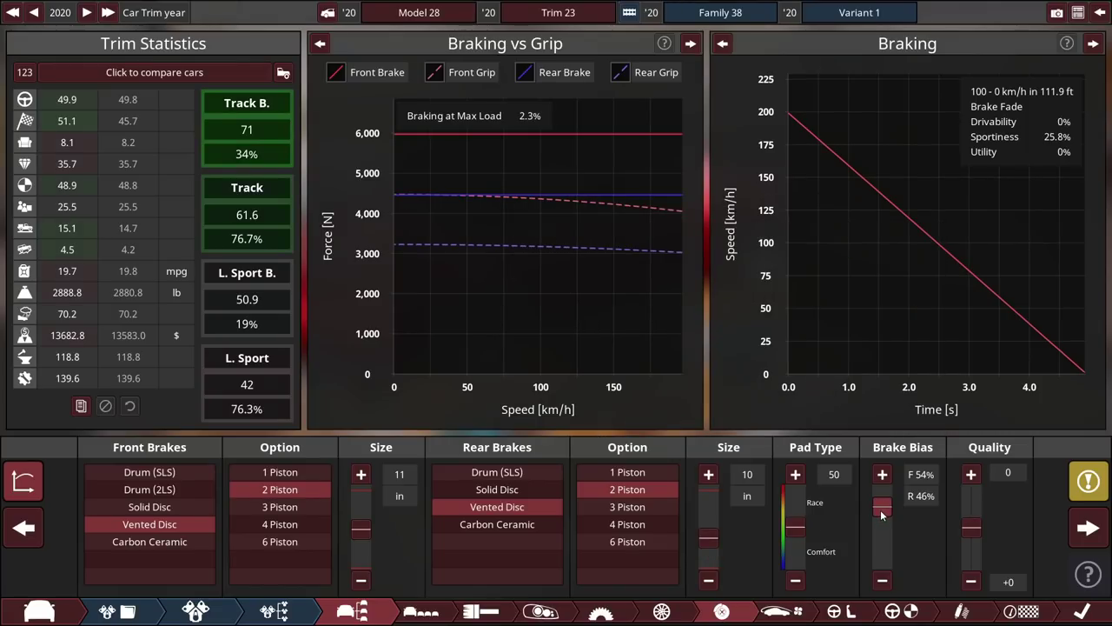
pyautogui.click(795, 580)
pyautogui.click(795, 580)
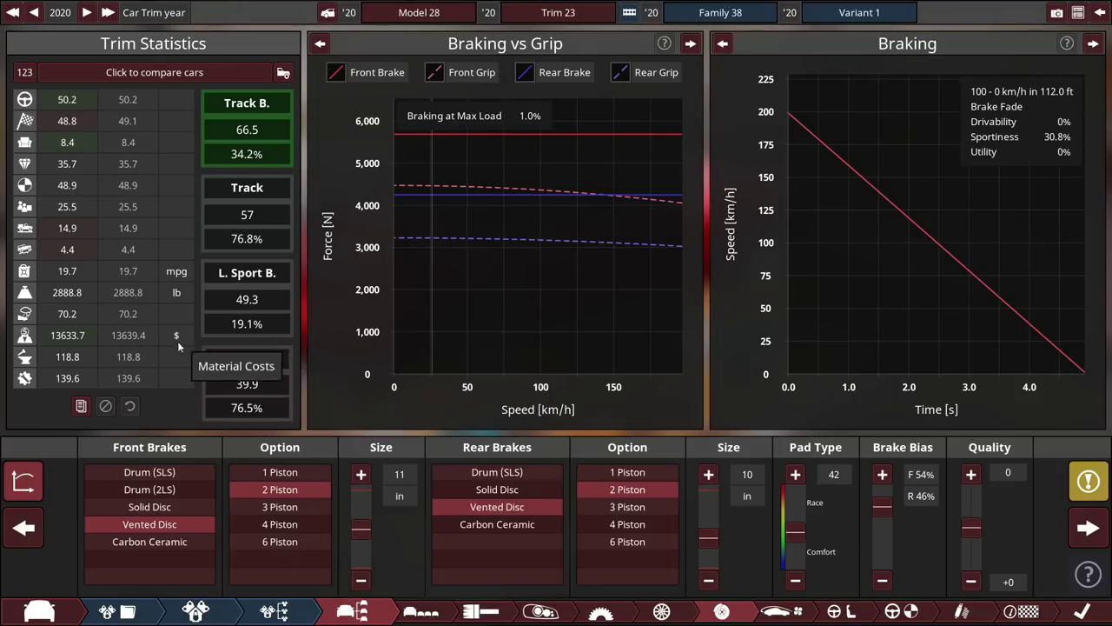
# Set gear spacing to 100 with five gears and a 35/65 front/rear power split
pyautogui.click(600, 611)
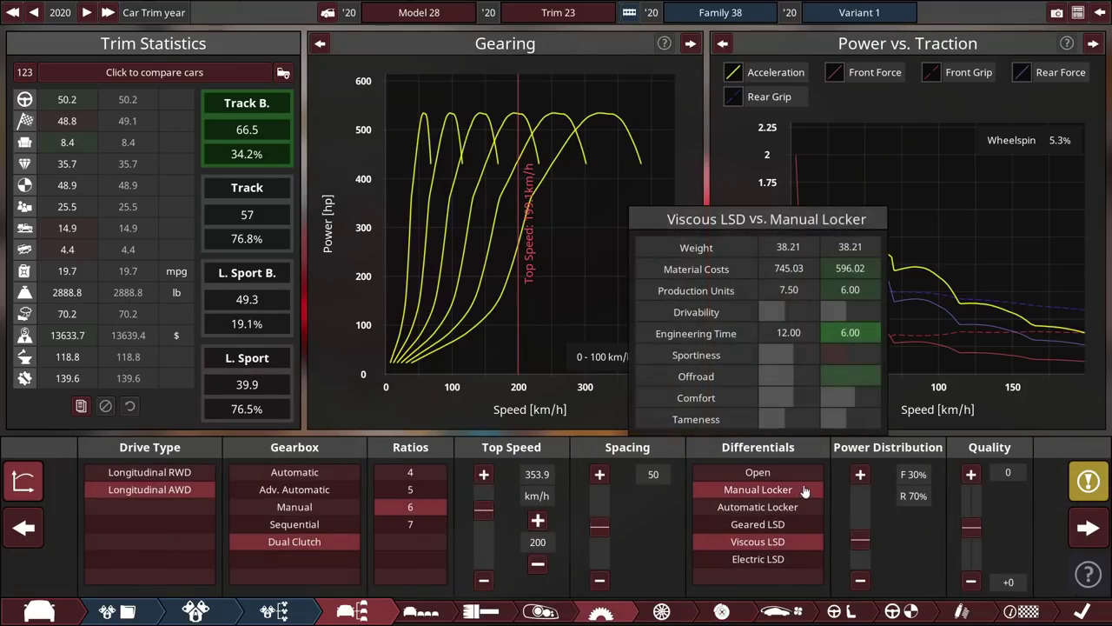
pyautogui.moveTo(606, 524); pyautogui.dragTo(606, 517)
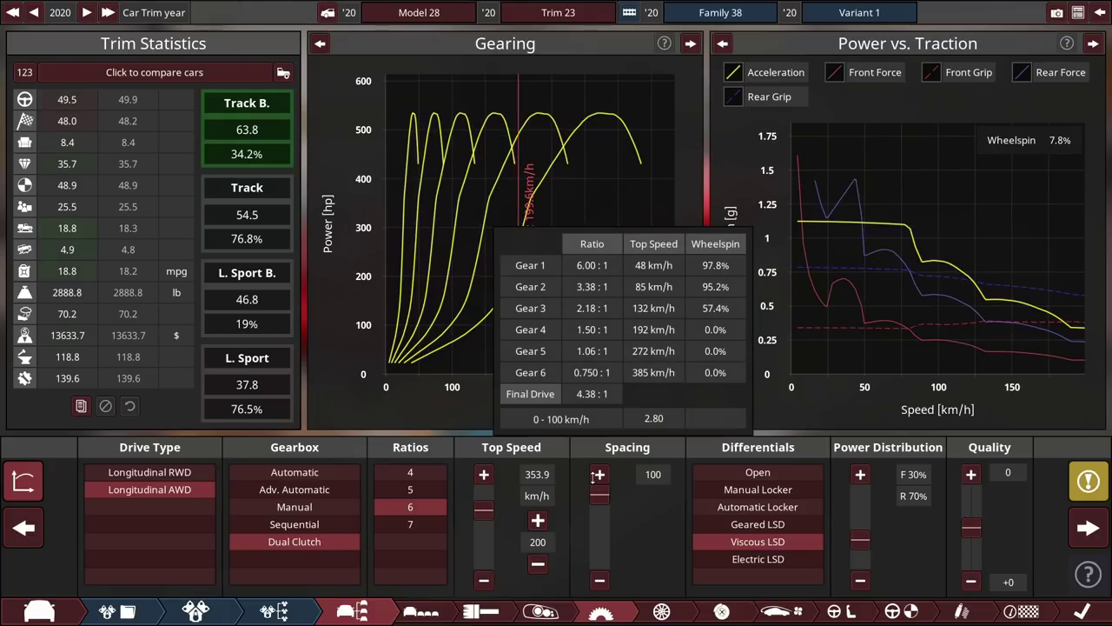
pyautogui.click(410, 489)
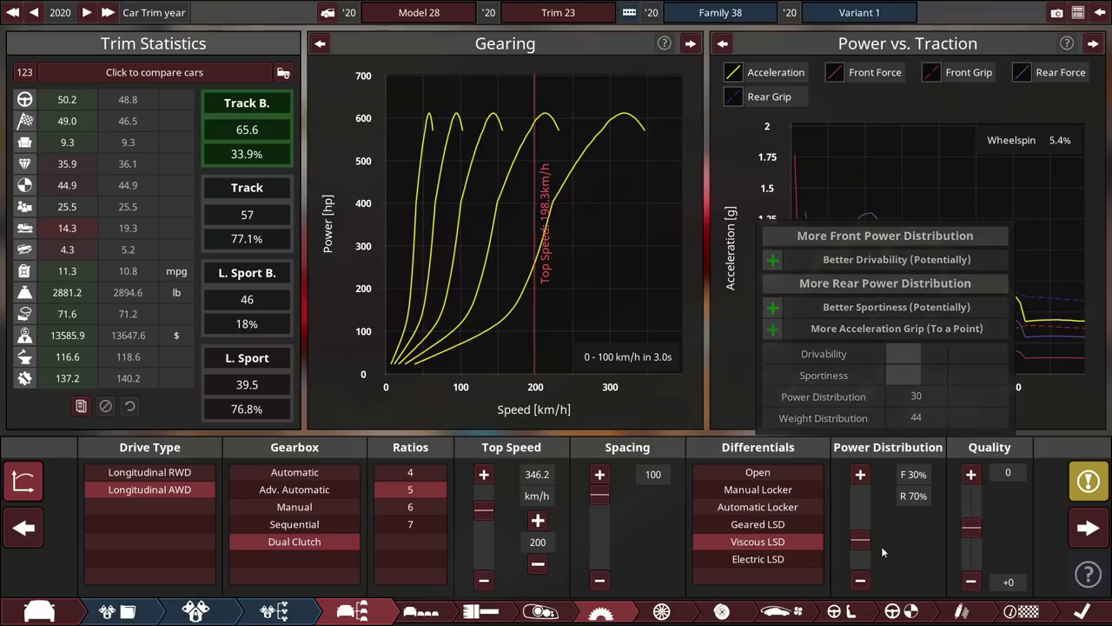
pyautogui.click(860, 475)
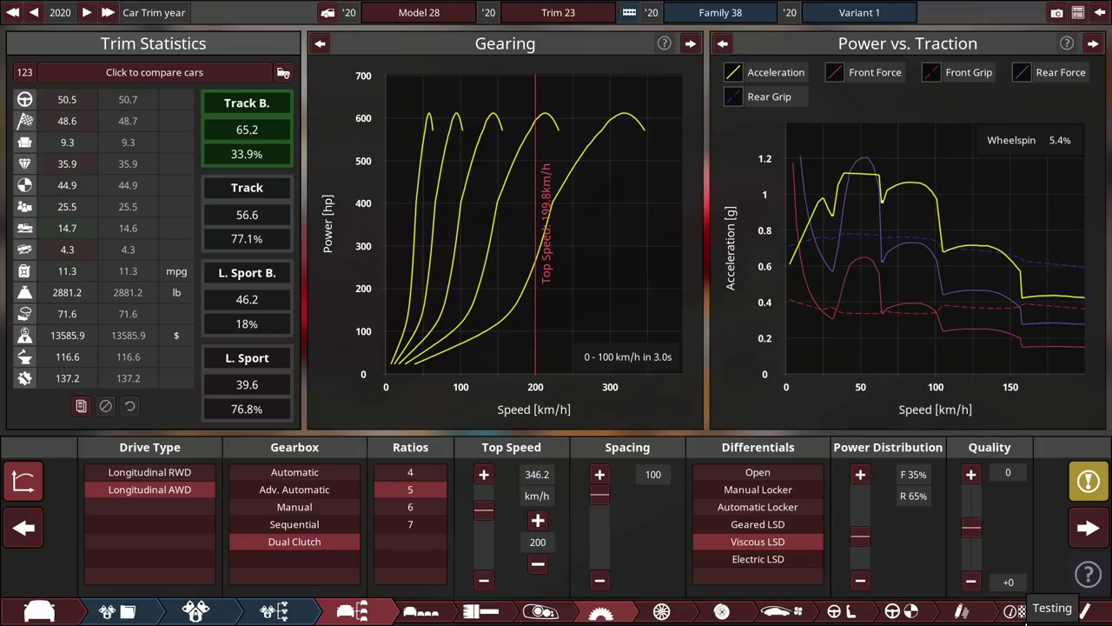
pyautogui.click(1012, 614)
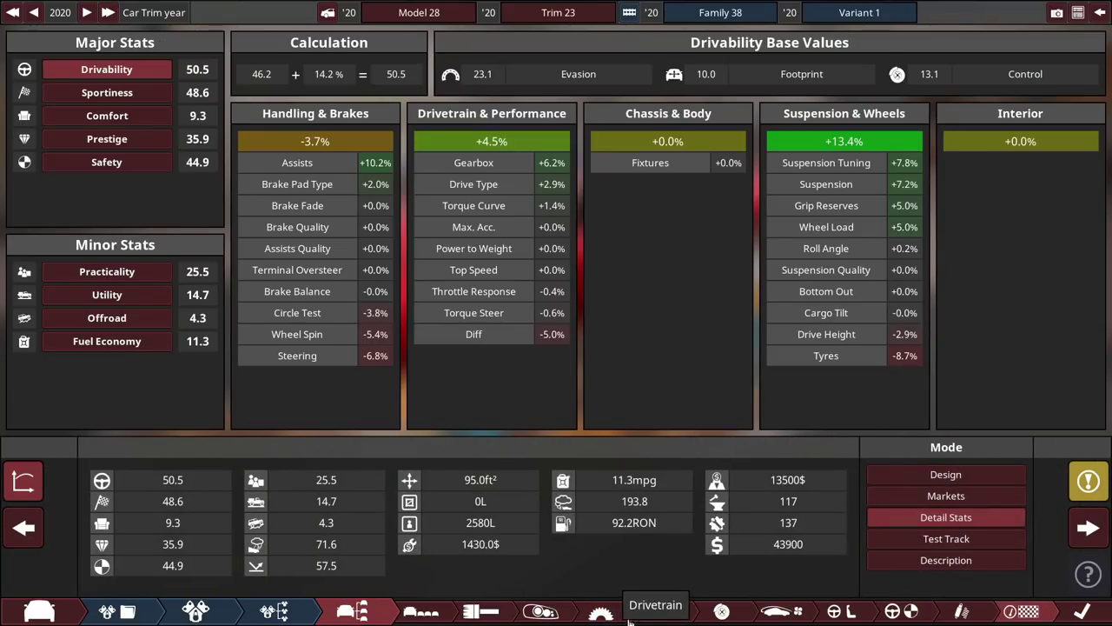
# Switch the wheel rims to alloy
pyautogui.click(723, 611)
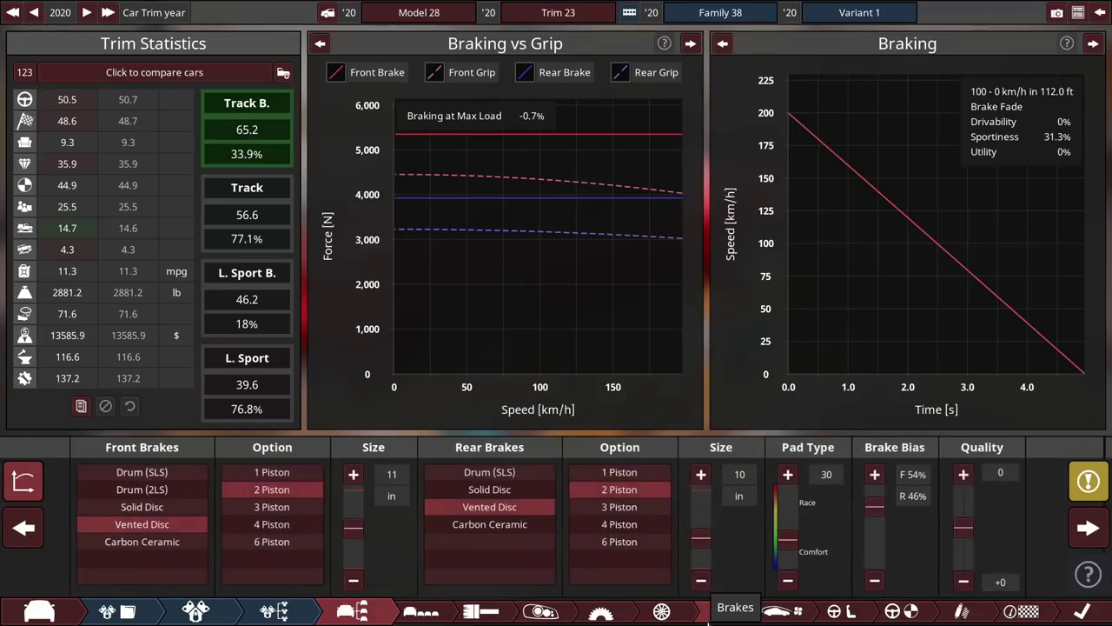
pyautogui.click(662, 611)
pyautogui.click(721, 612)
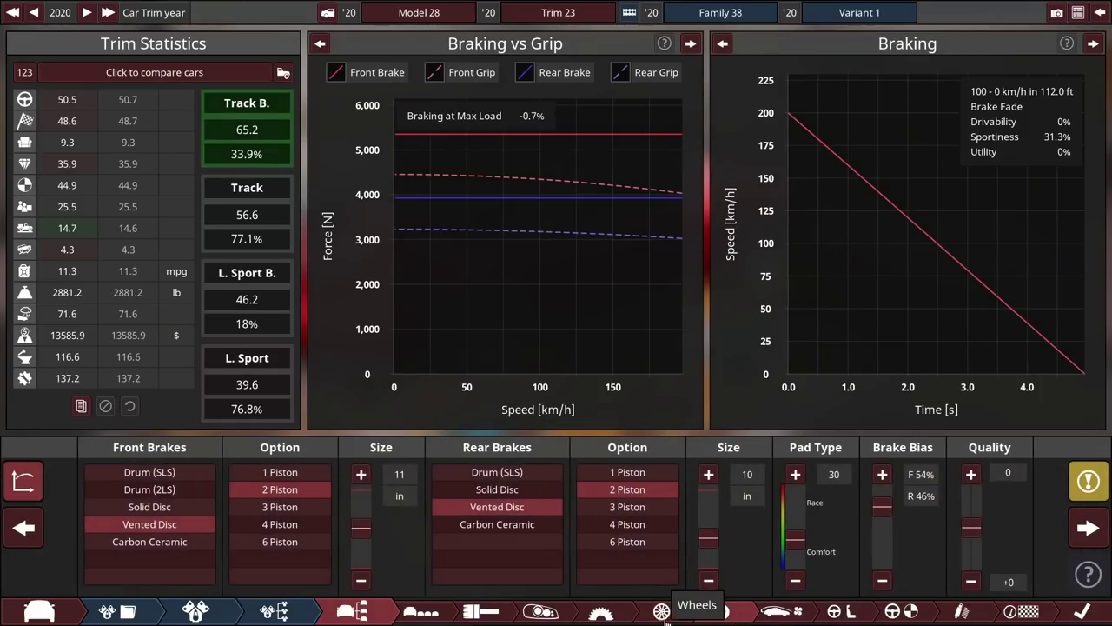
pyautogui.click(662, 611)
pyautogui.click(874, 506)
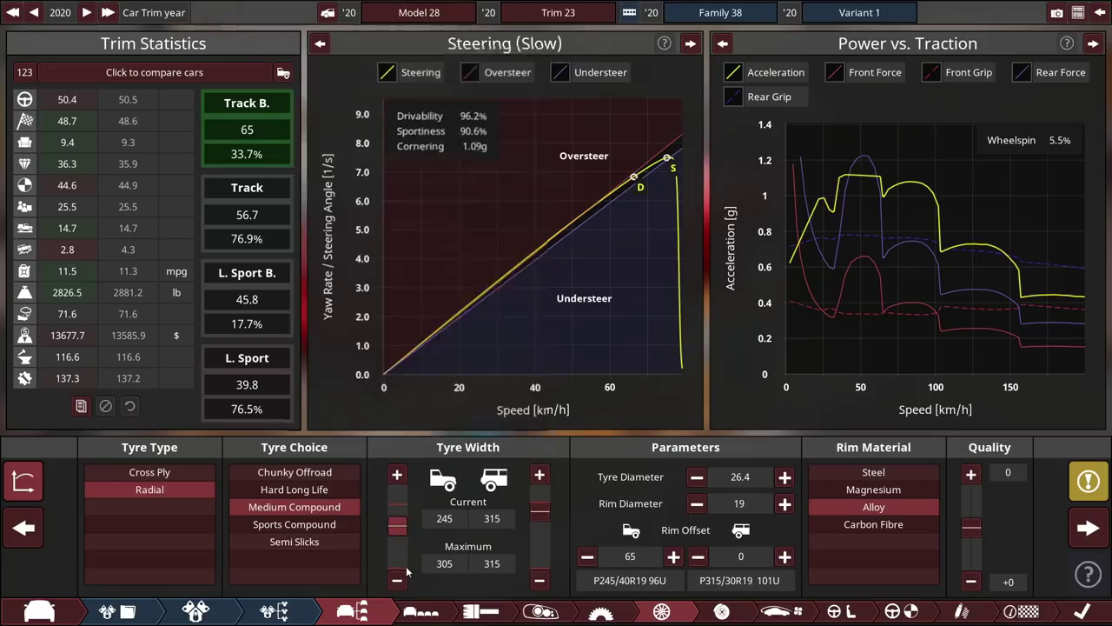
pyautogui.click(274, 611)
# Advance the ignition timing to 79, bringing output to 700 hp at 8,300 RPM
pyautogui.click(776, 612)
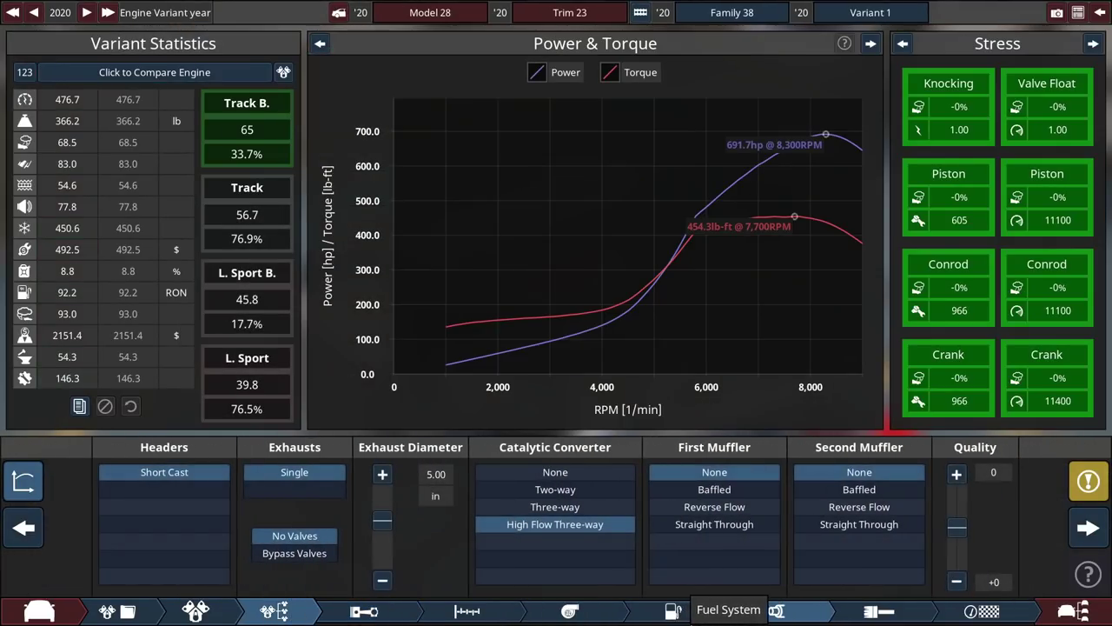
pyautogui.click(675, 611)
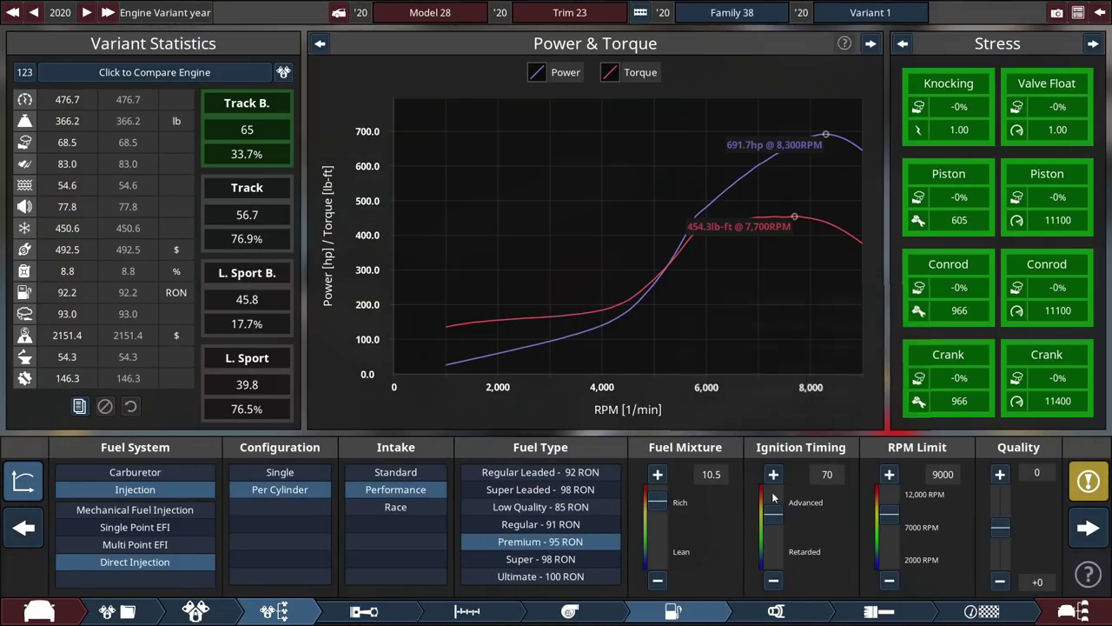
pyautogui.click(536, 619)
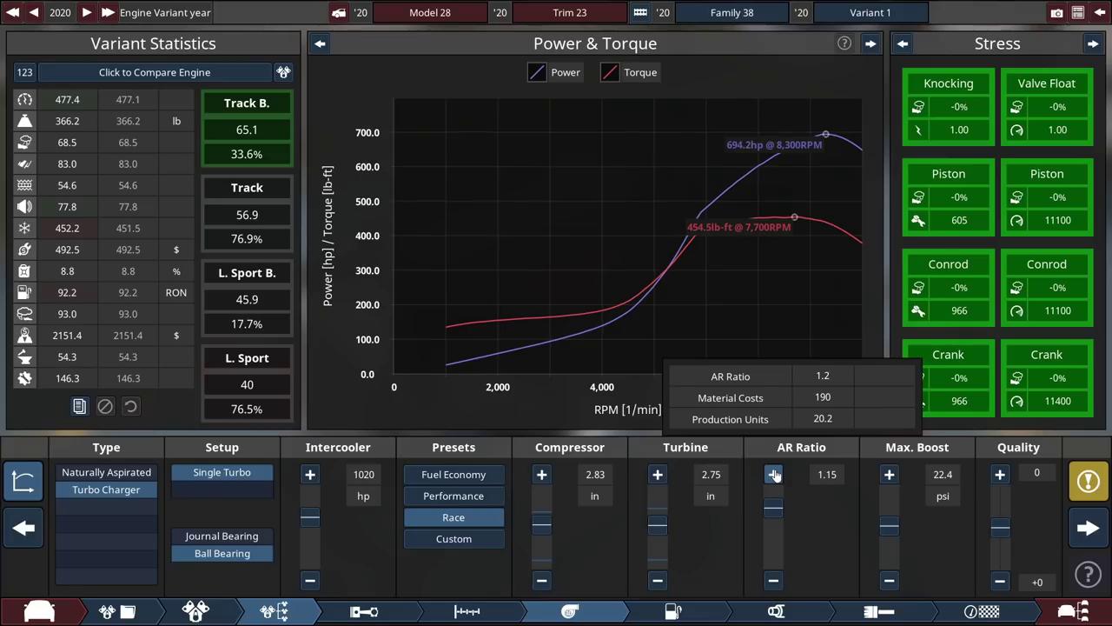
pyautogui.click(674, 611)
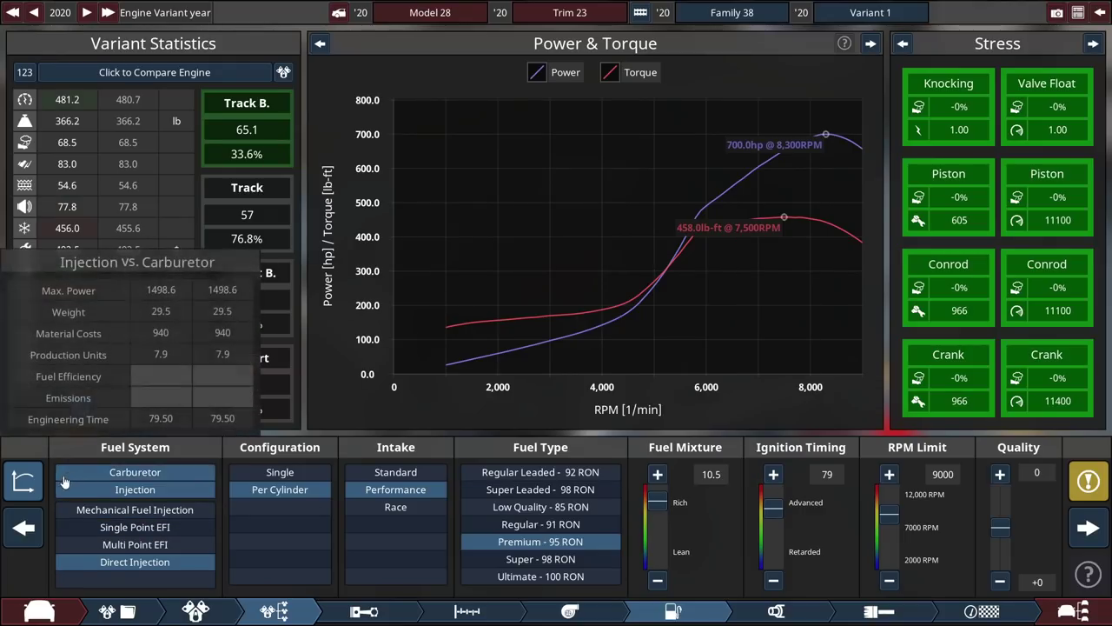
pyautogui.click(1073, 611)
pyautogui.click(600, 611)
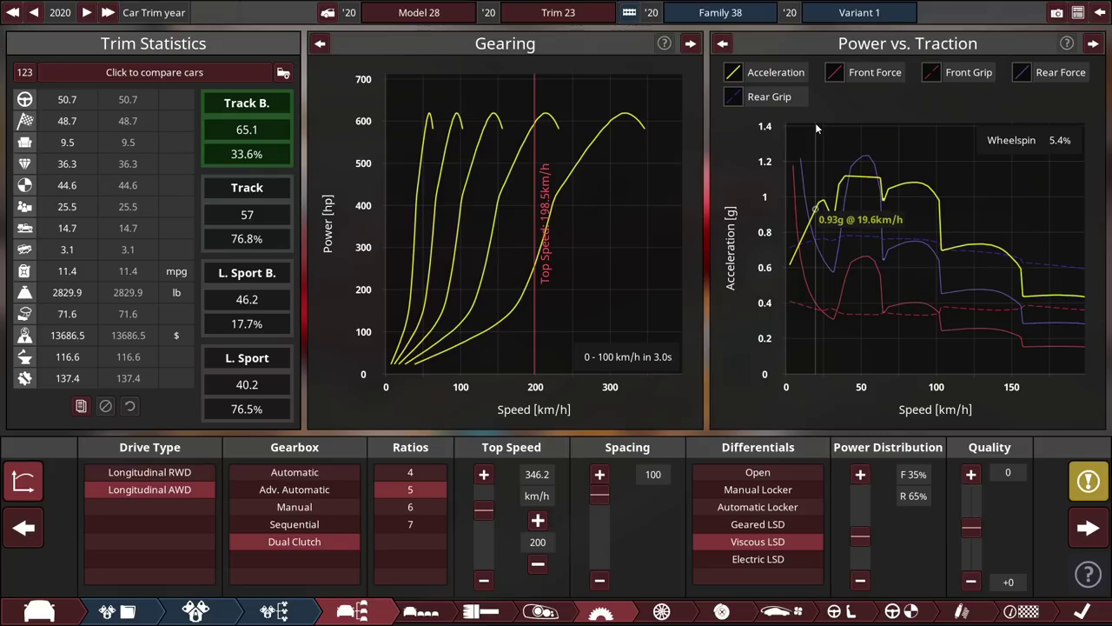
# Show the orange car body in the 3D view for fixture work
pyautogui.click(24, 480)
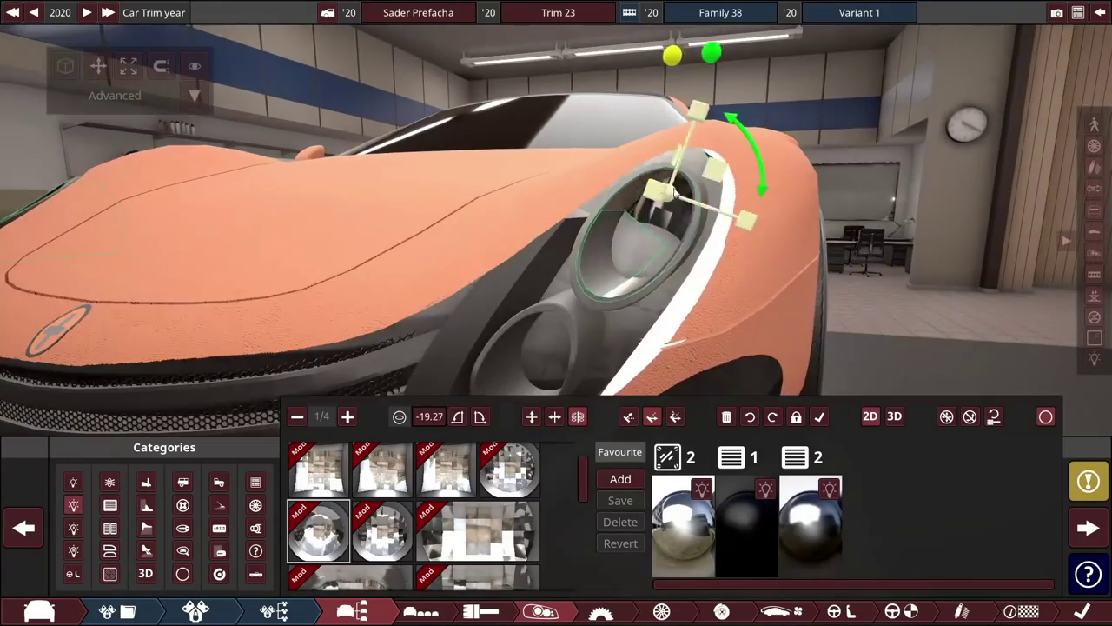
# Orbit to the car's other front side and select the headlight and hood fixtures in turn
pyautogui.moveTo(722, 201); pyautogui.dragTo(537, 193)
pyautogui.click(537, 193)
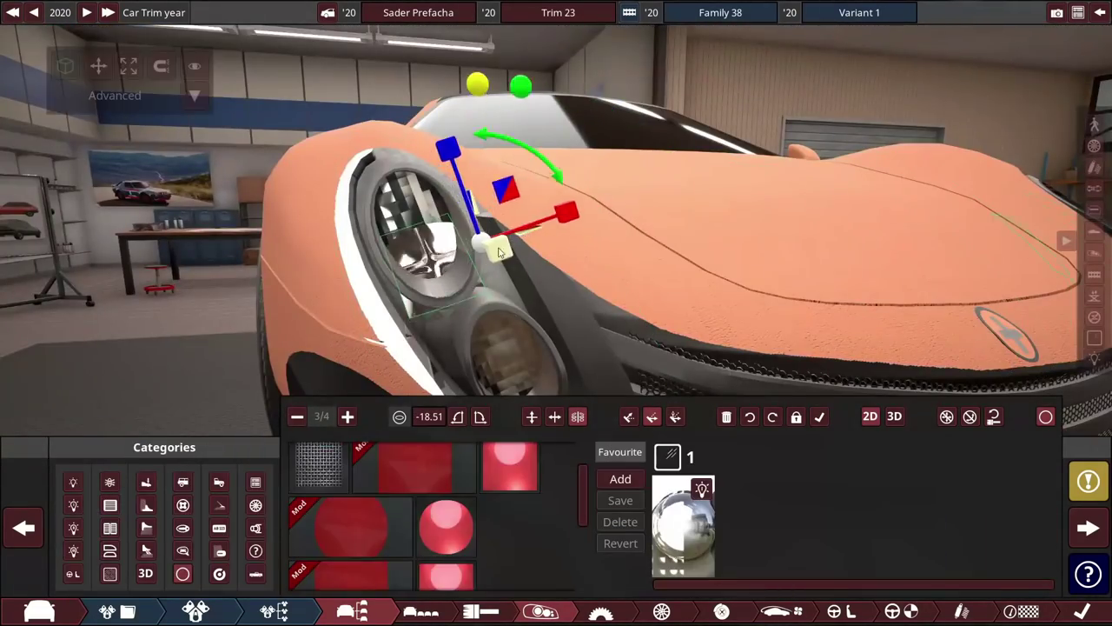
pyautogui.click(528, 159)
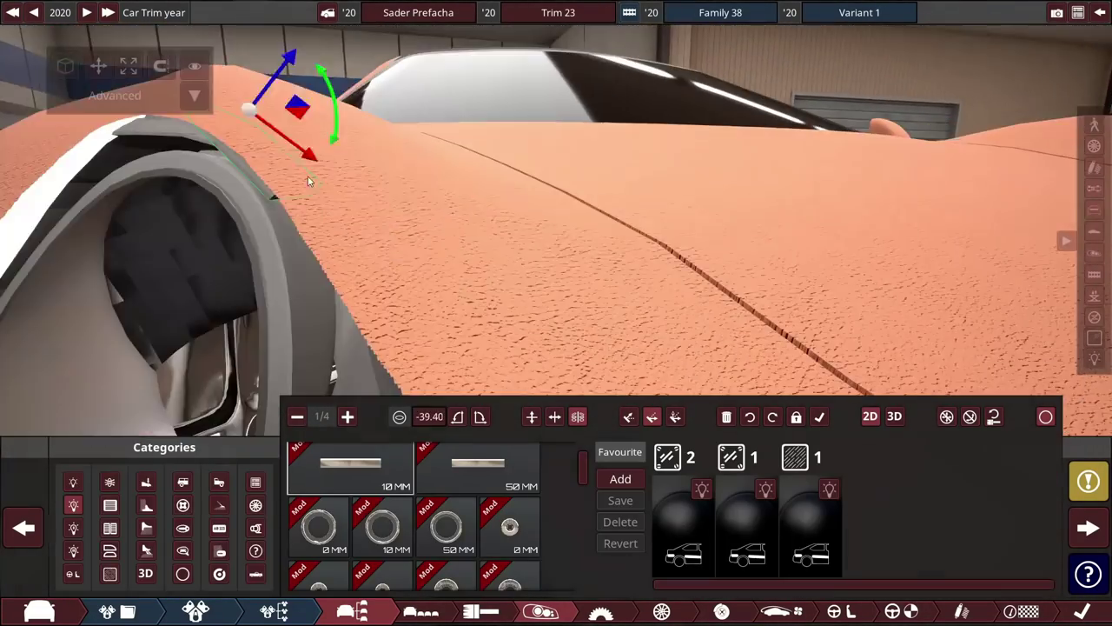
pyautogui.click(335, 189)
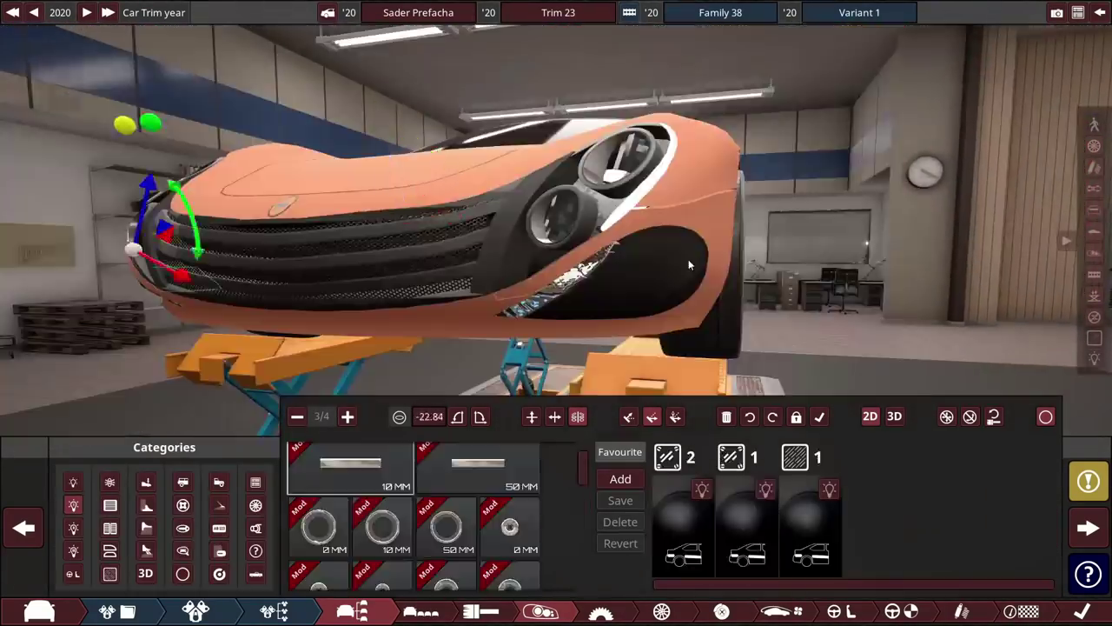
pyautogui.click(688, 259)
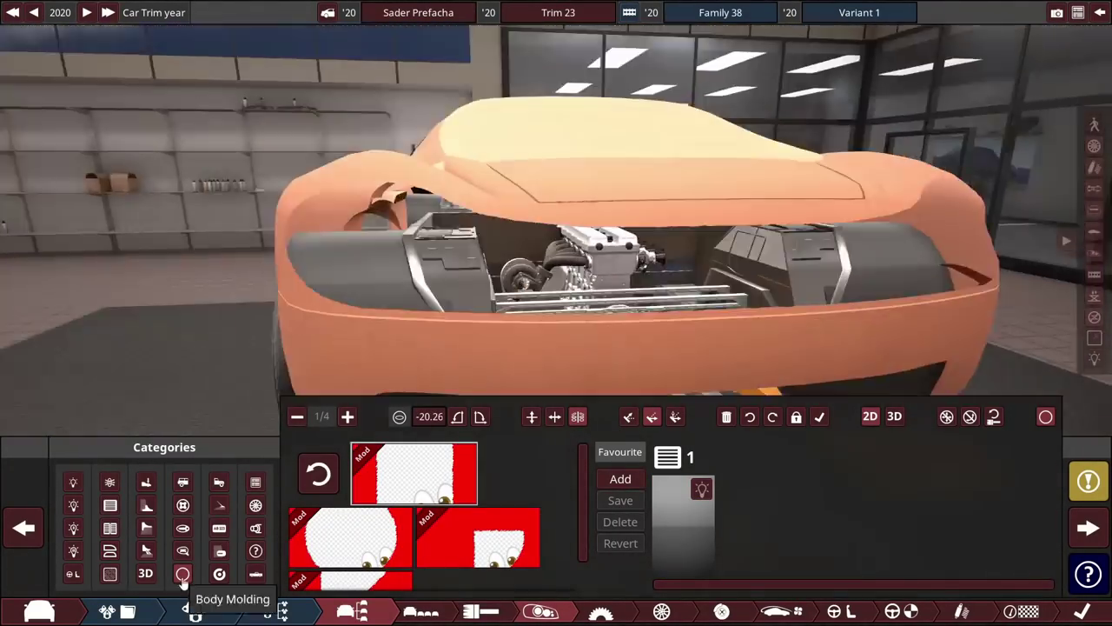
# Display the body molding fixture parts
pyautogui.click(182, 573)
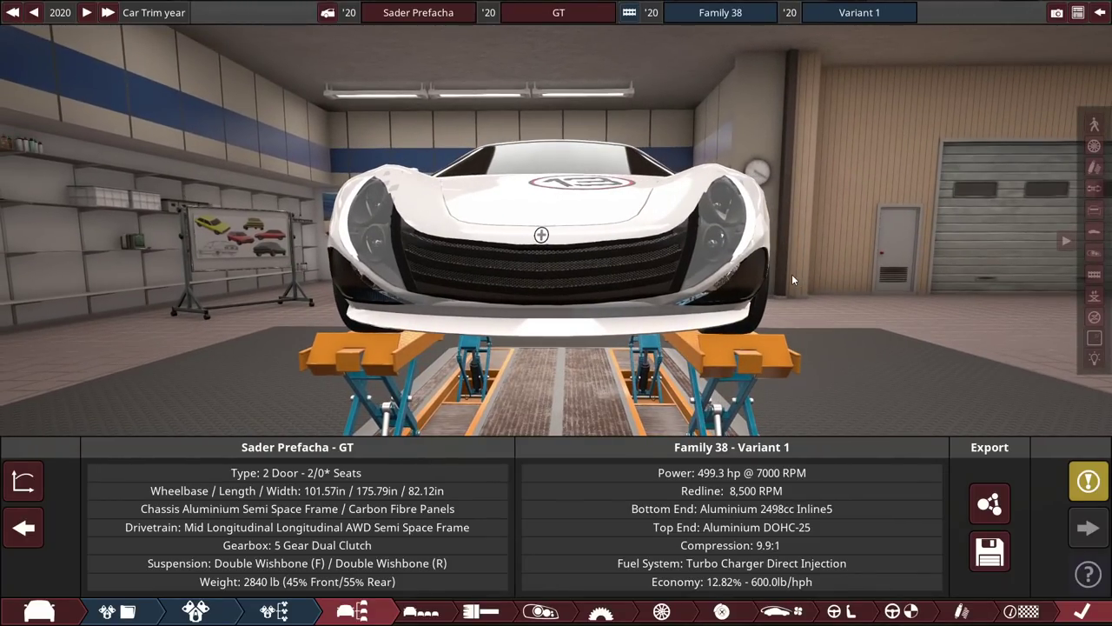
# Orbit slightly around the Sader Prefacha GT and zoom the garage camera in
pyautogui.moveTo(792, 275); pyautogui.dragTo(786, 282)
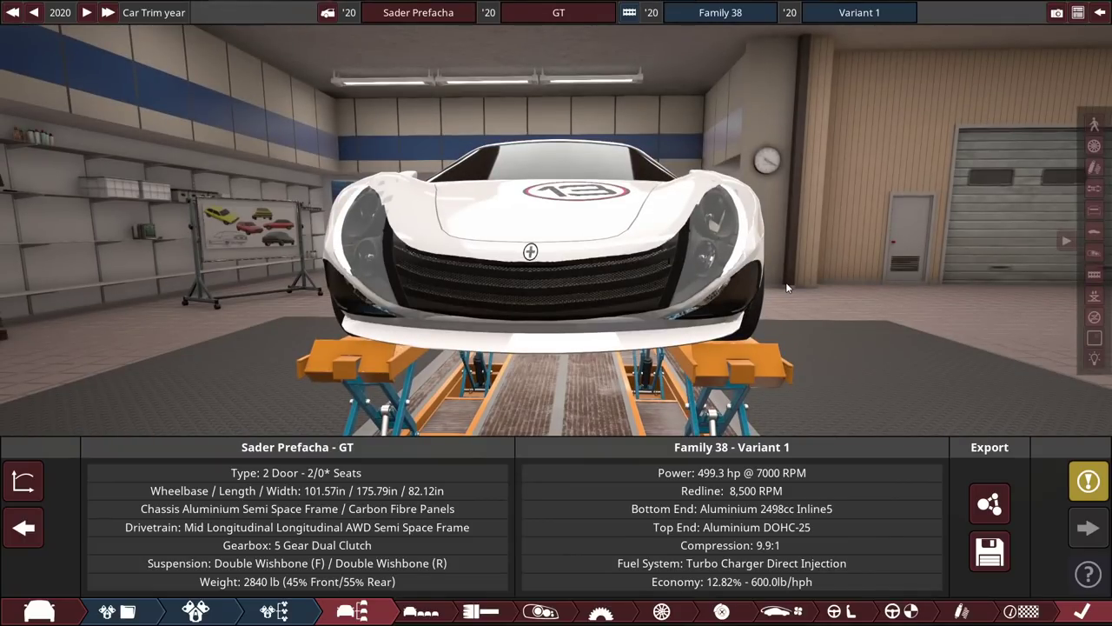
pyautogui.moveTo(785, 281); pyautogui.dragTo(761, 272)
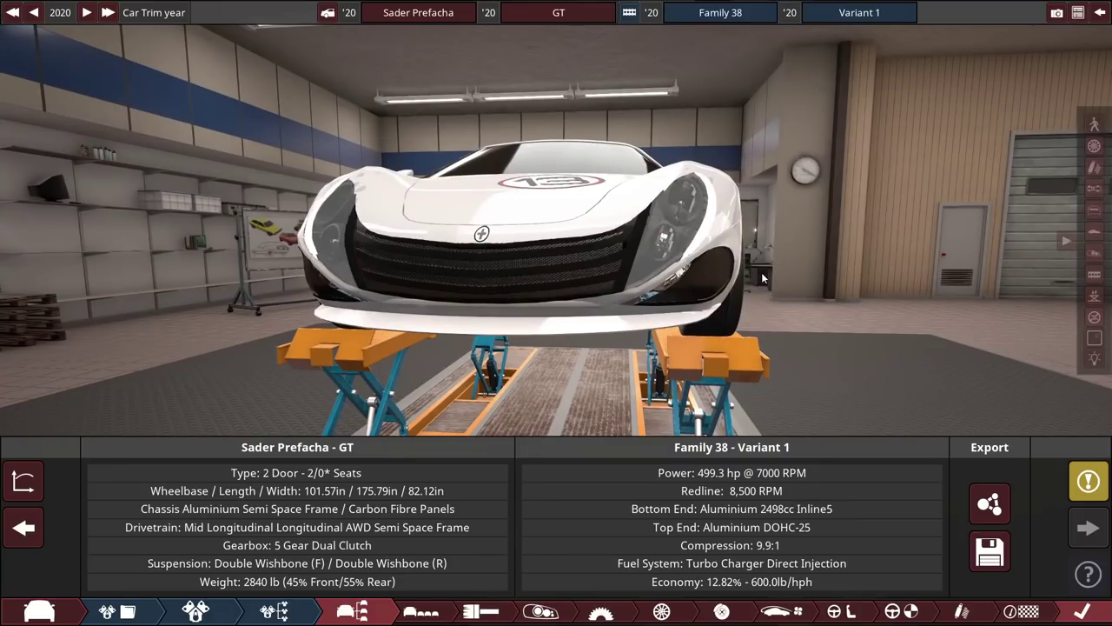
pyautogui.scroll(3, 761, 272)
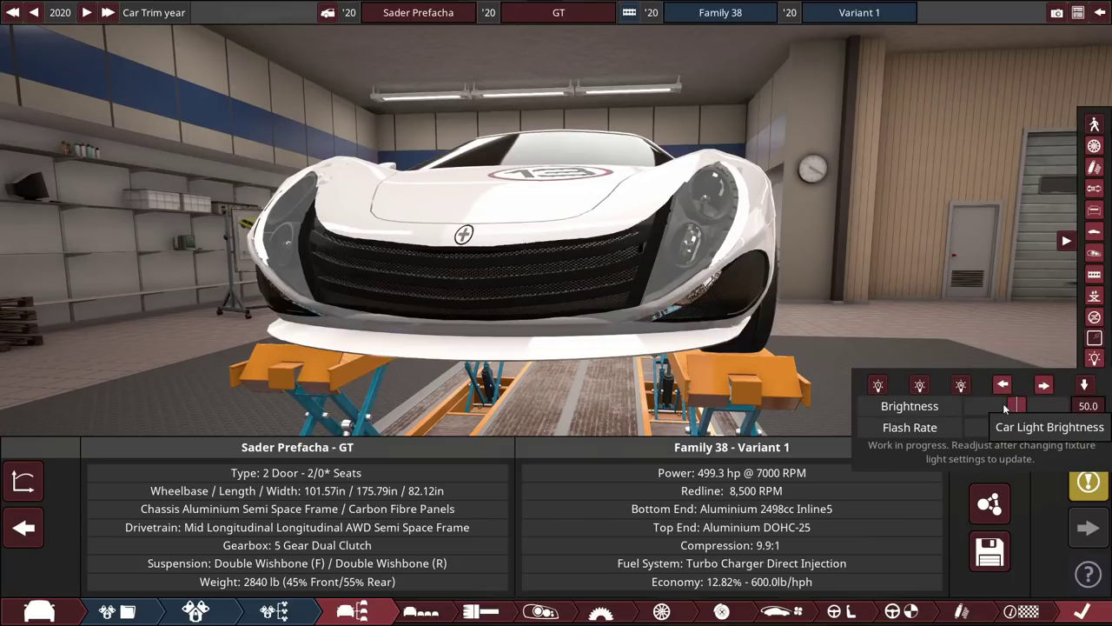
# Orbit and zoom around the car from front, sides and rear, closing in on the door mirror
pyautogui.moveTo(821, 252); pyautogui.dragTo(782, 254)
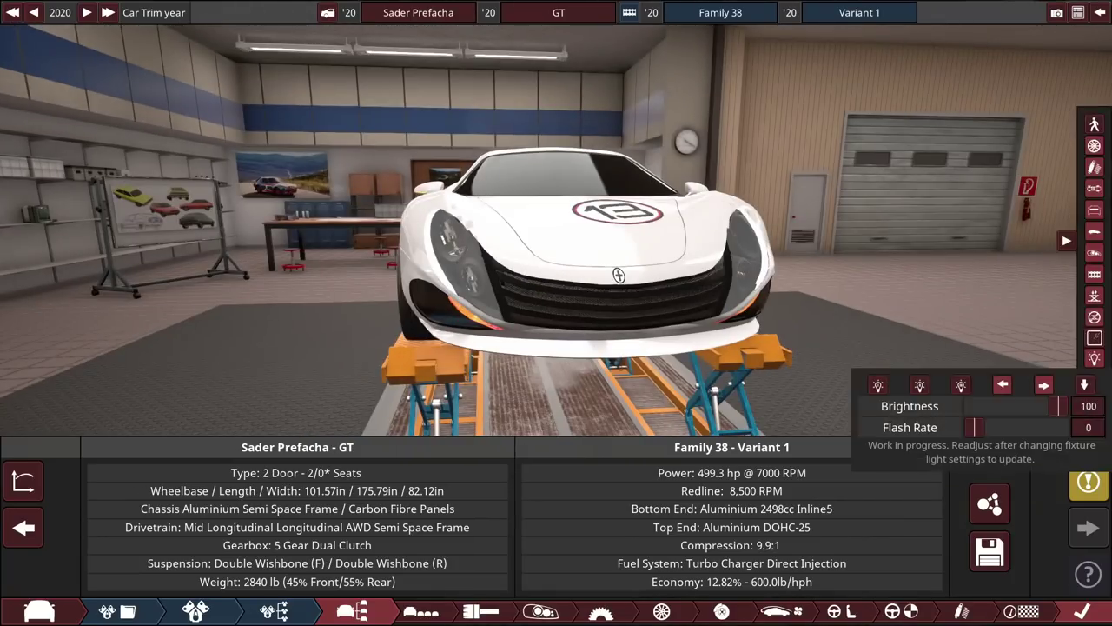
pyautogui.moveTo(910, 326); pyautogui.dragTo(782, 328)
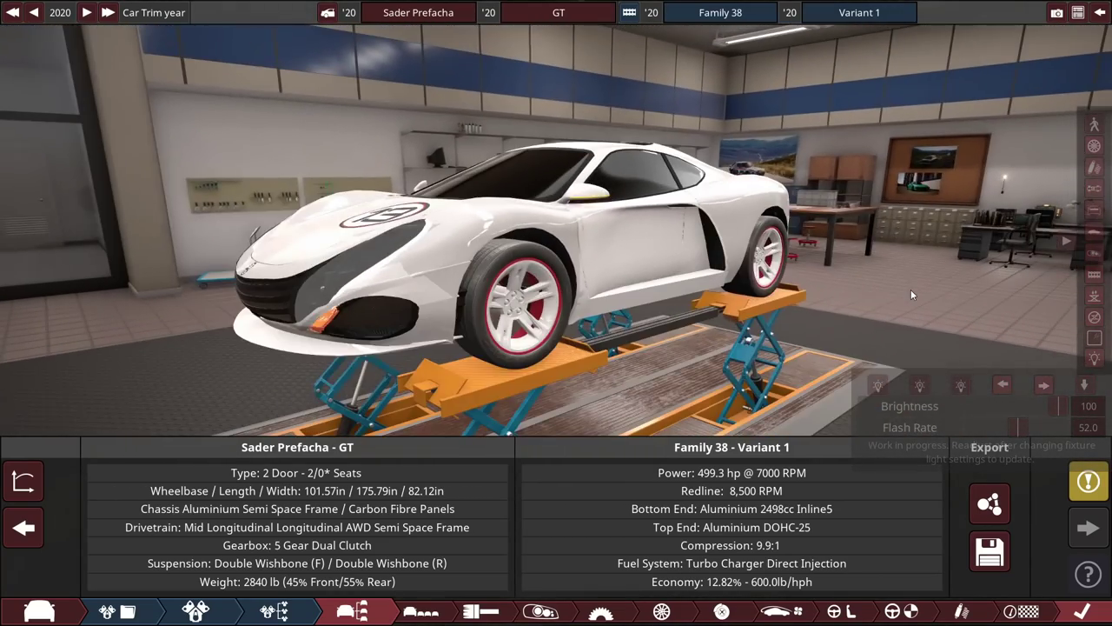
pyautogui.moveTo(910, 289); pyautogui.dragTo(319, 342)
pyautogui.moveTo(406, 265); pyautogui.dragTo(18, 163)
pyautogui.moveTo(769, 200); pyautogui.dragTo(463, 240)
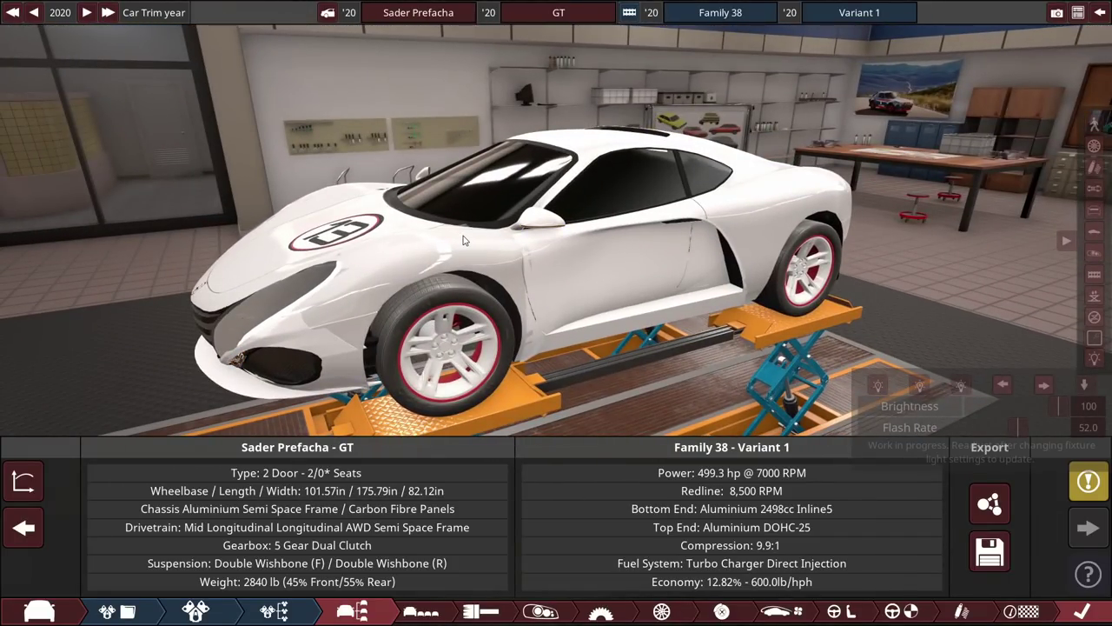
pyautogui.scroll(-2, 463, 240)
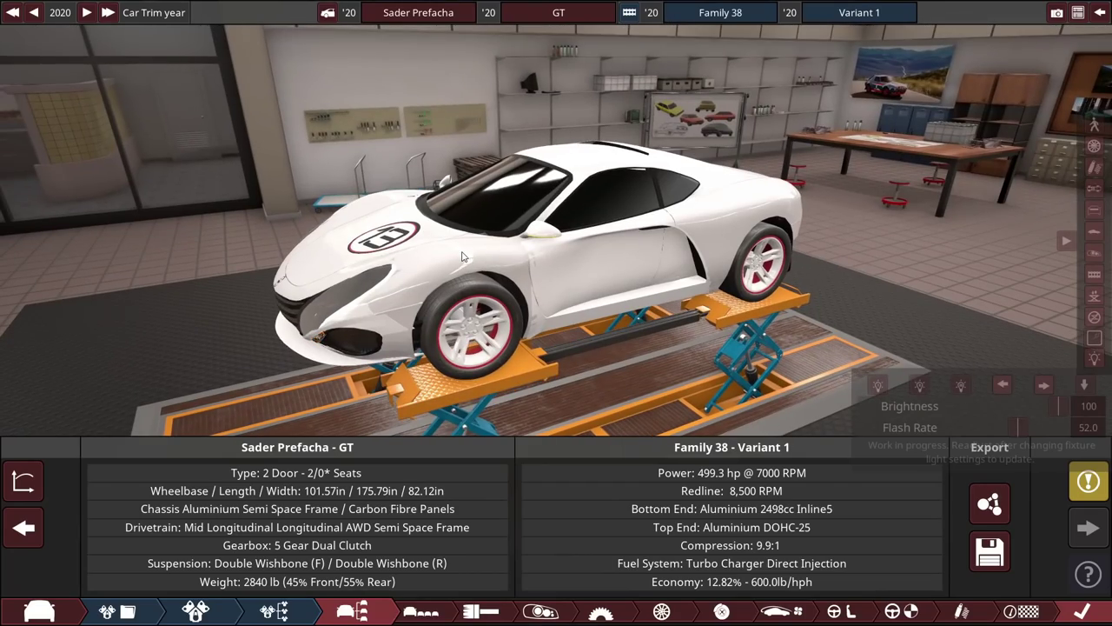
pyautogui.moveTo(462, 256); pyautogui.dragTo(250, 222)
pyautogui.scroll(5, 252, 219)
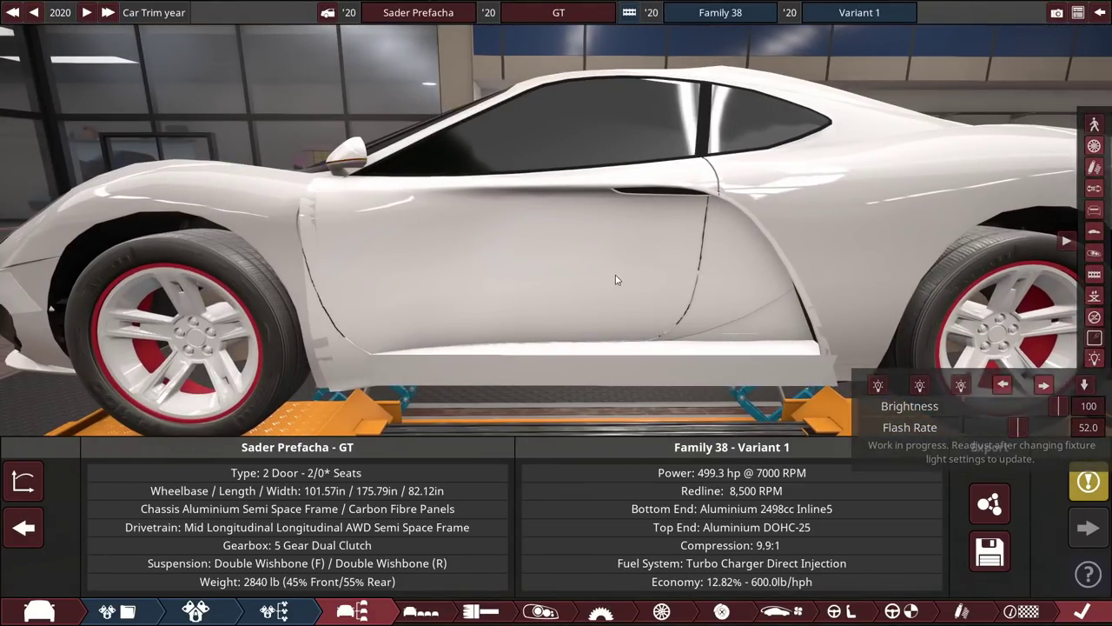
pyautogui.moveTo(616, 274); pyautogui.dragTo(687, 259)
pyautogui.scroll(-5, 686, 259)
pyautogui.scroll(5, 574, 248)
pyautogui.moveTo(573, 249); pyautogui.dragTo(622, 218)
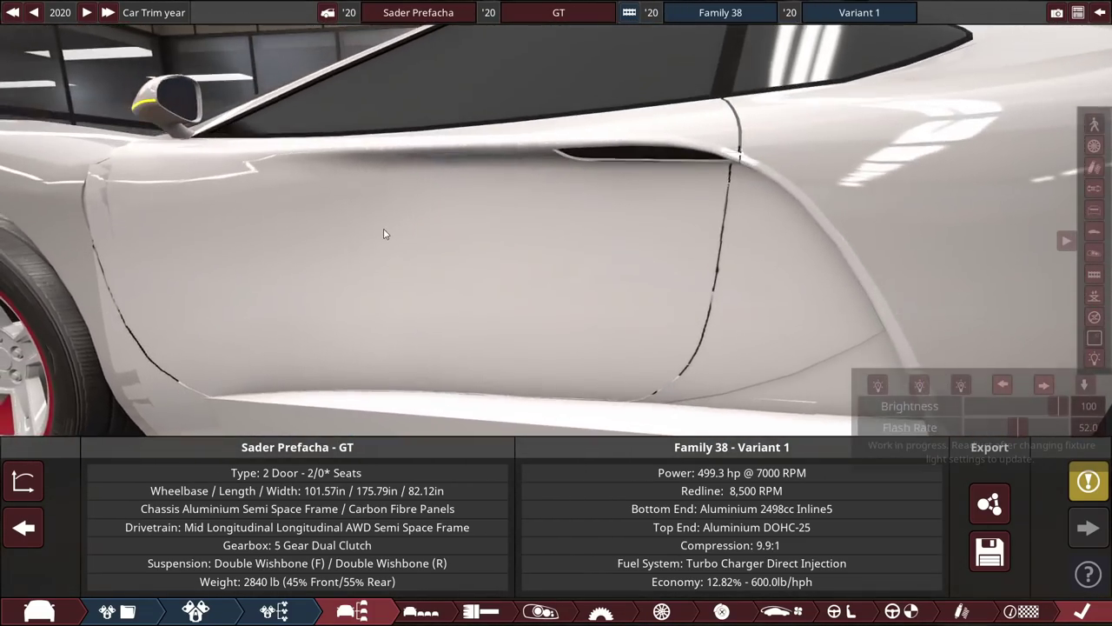
pyautogui.scroll(-5, 387, 233)
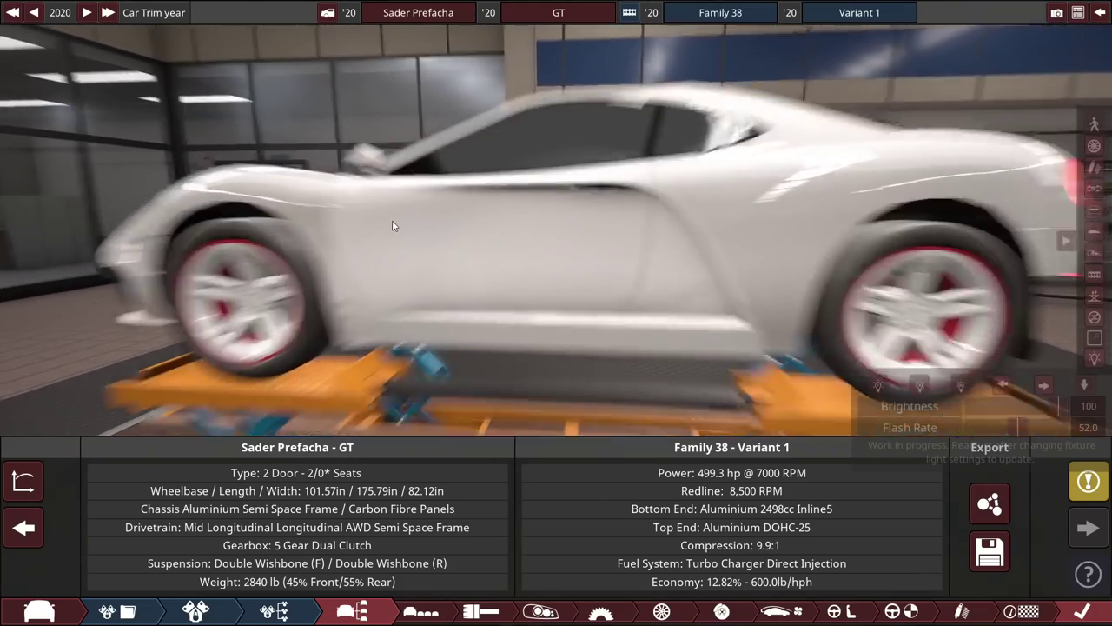
pyautogui.scroll(5, 392, 225)
pyautogui.scroll(-2, 282, 260)
pyautogui.scroll(5, 309, 256)
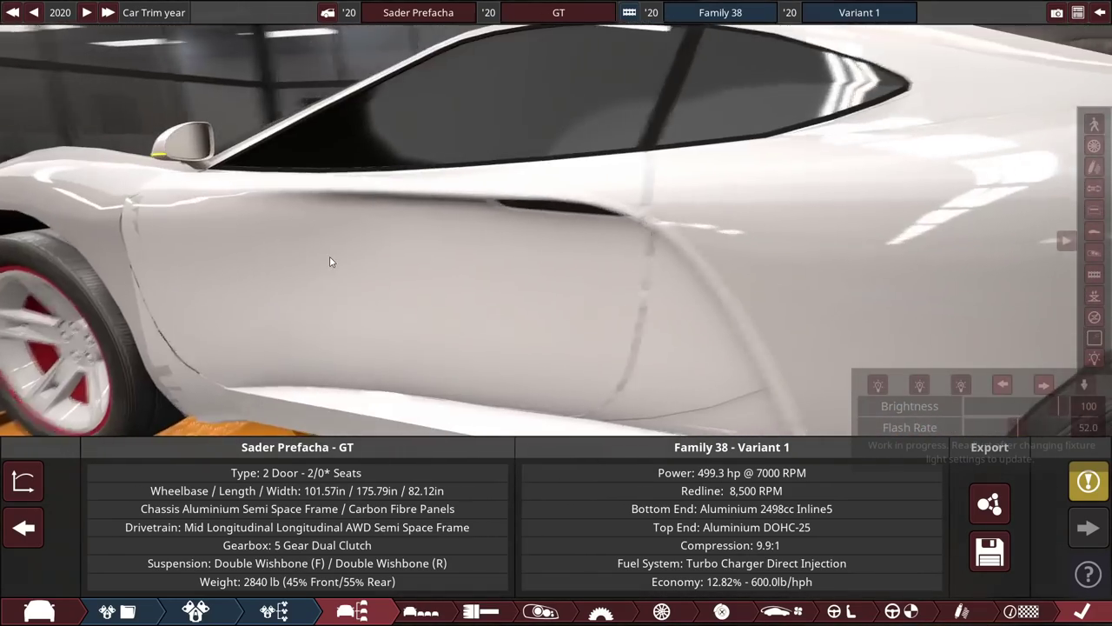
pyautogui.scroll(-5, 330, 261)
pyautogui.moveTo(330, 261); pyautogui.dragTo(436, 213)
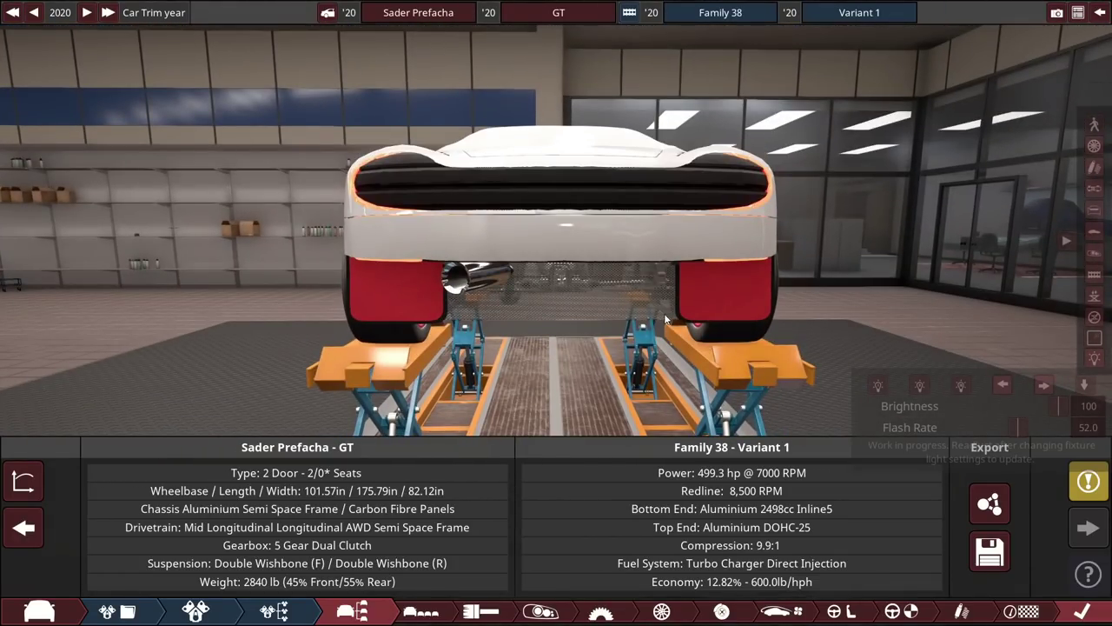
pyautogui.moveTo(920, 321); pyautogui.dragTo(209, 322)
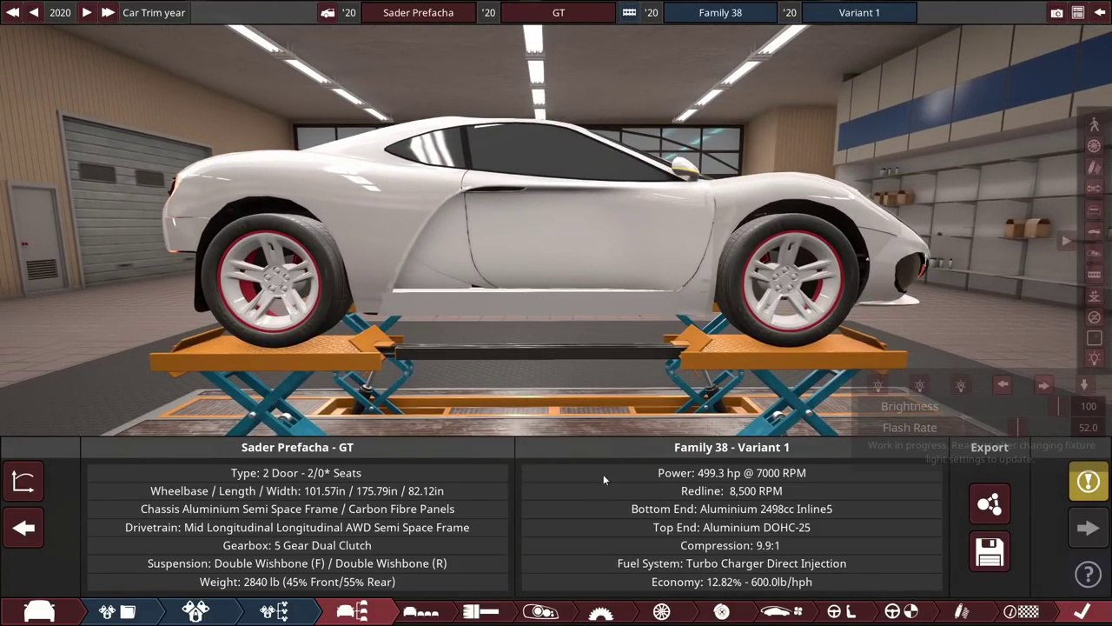
# Show the drivetrain settings with the gearing graphs, briefly previewing the testing stats
pyautogui.click(608, 615)
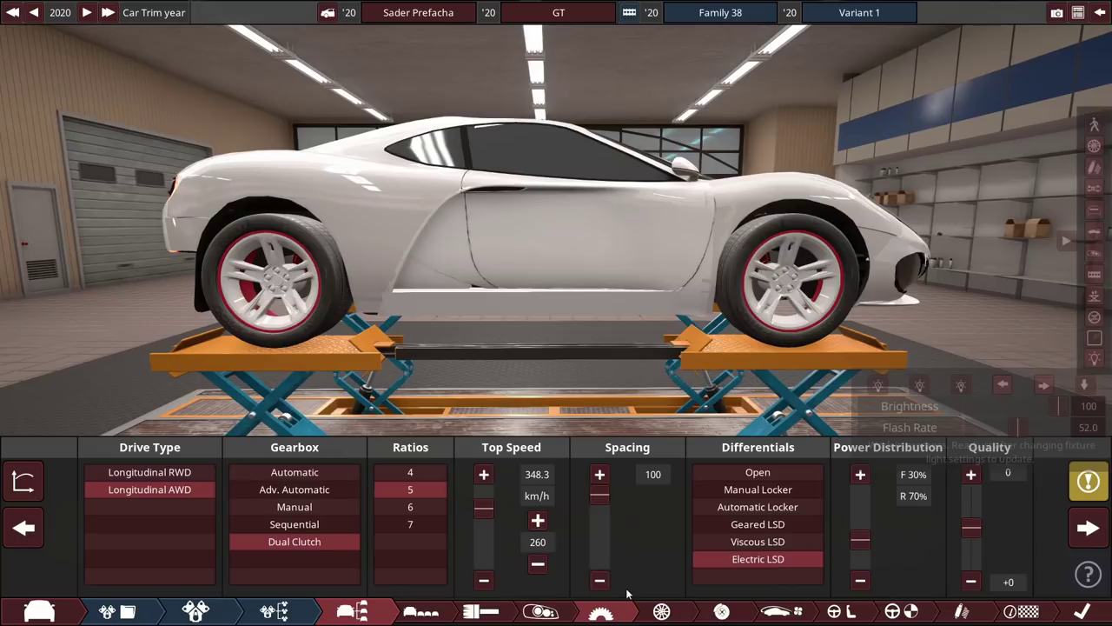
pyautogui.click(23, 483)
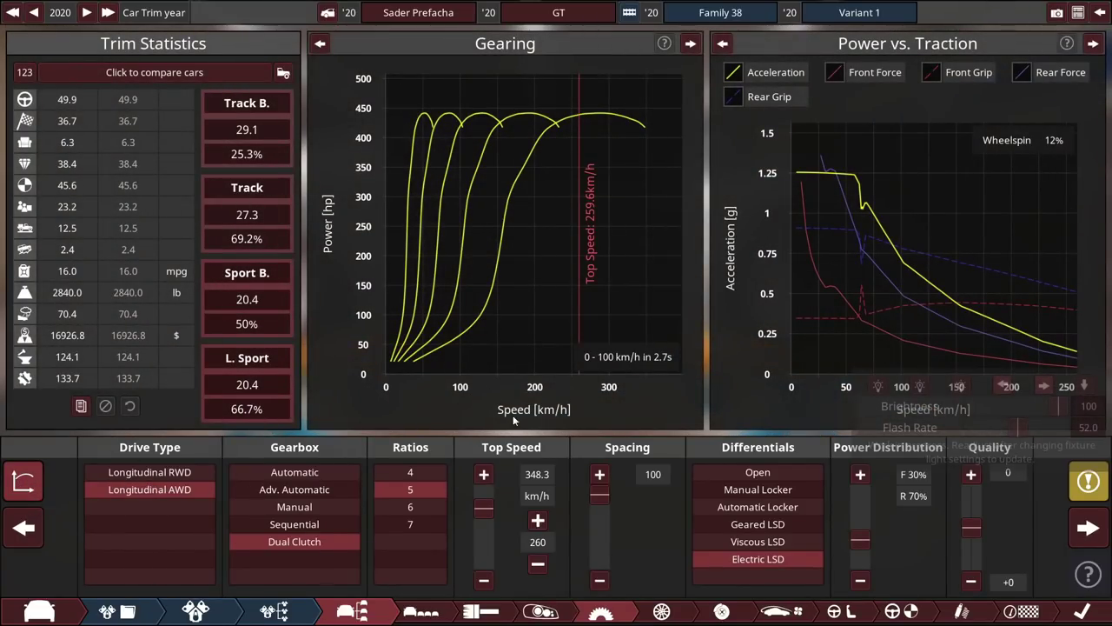
pyautogui.moveTo(539, 521)
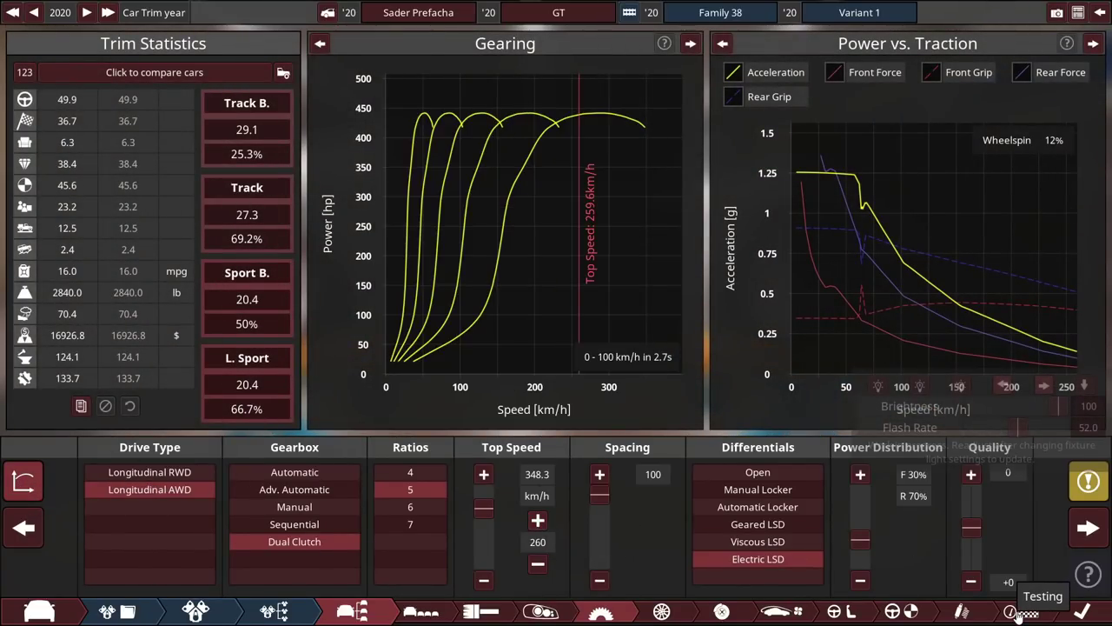
pyautogui.click(1017, 612)
pyautogui.click(625, 607)
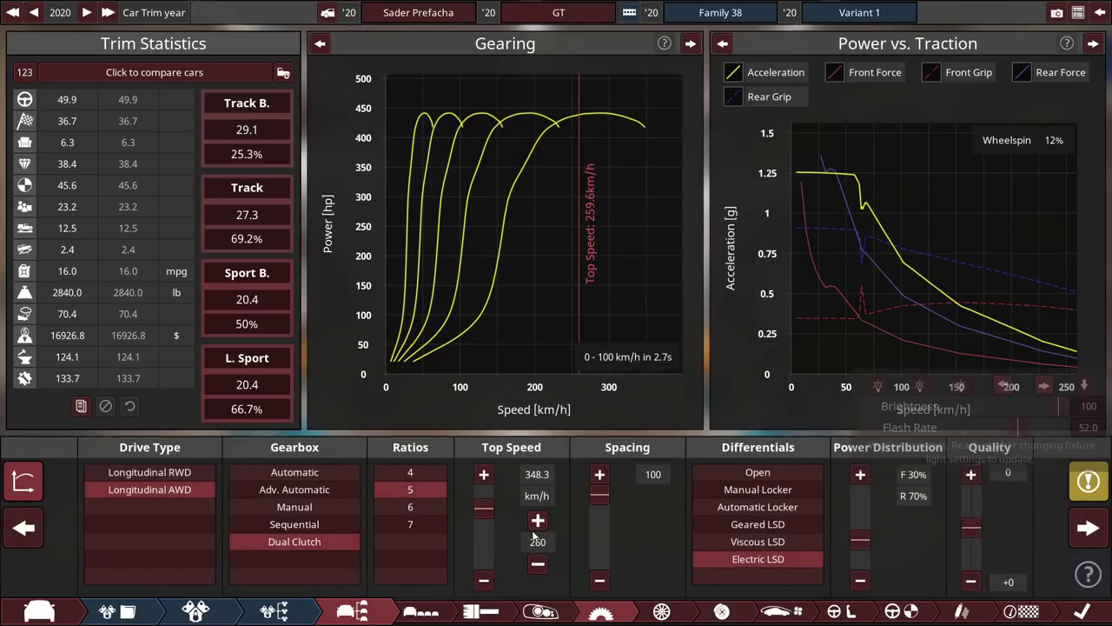
# Raise the top speed limiter from 260 to 270 km/h, check the drivability, then hide the graphs
pyautogui.click(538, 521)
pyautogui.click(538, 521)
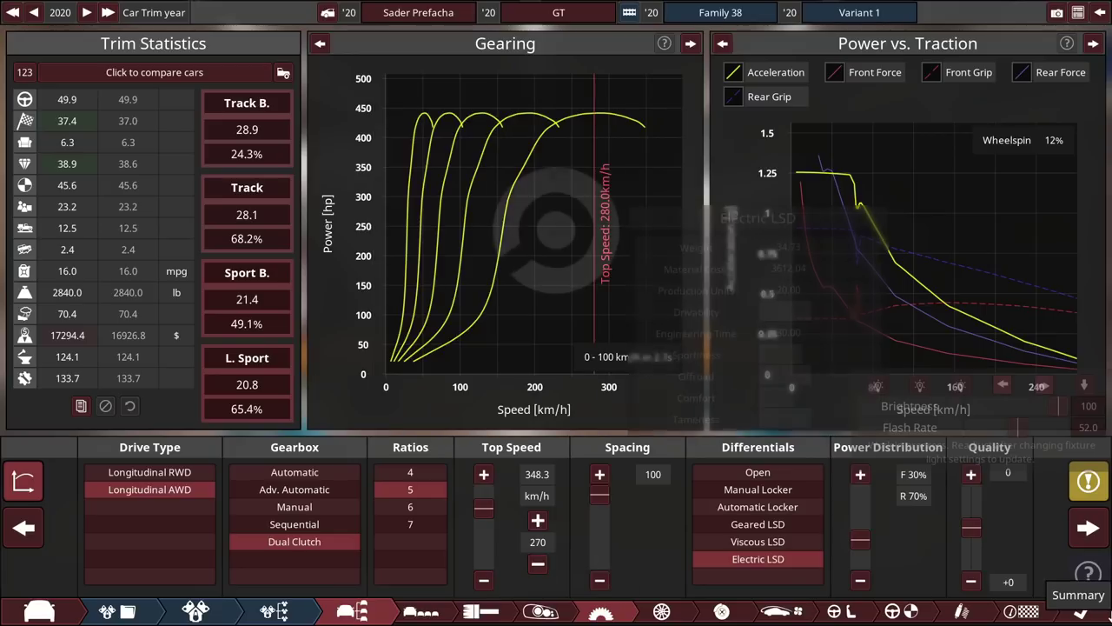
pyautogui.click(1017, 613)
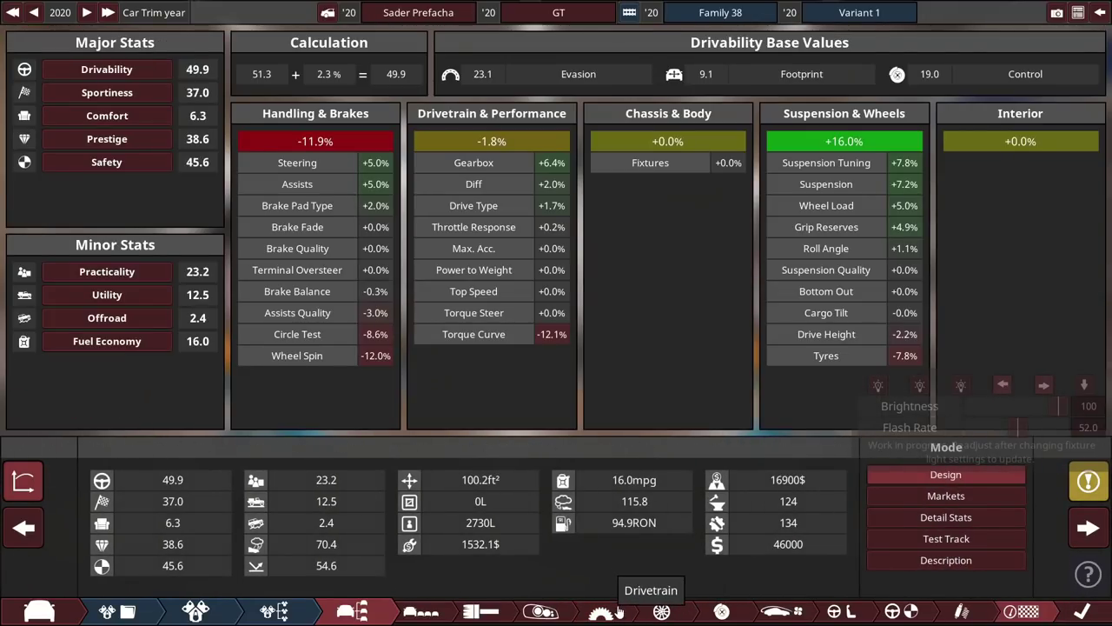
pyautogui.click(632, 614)
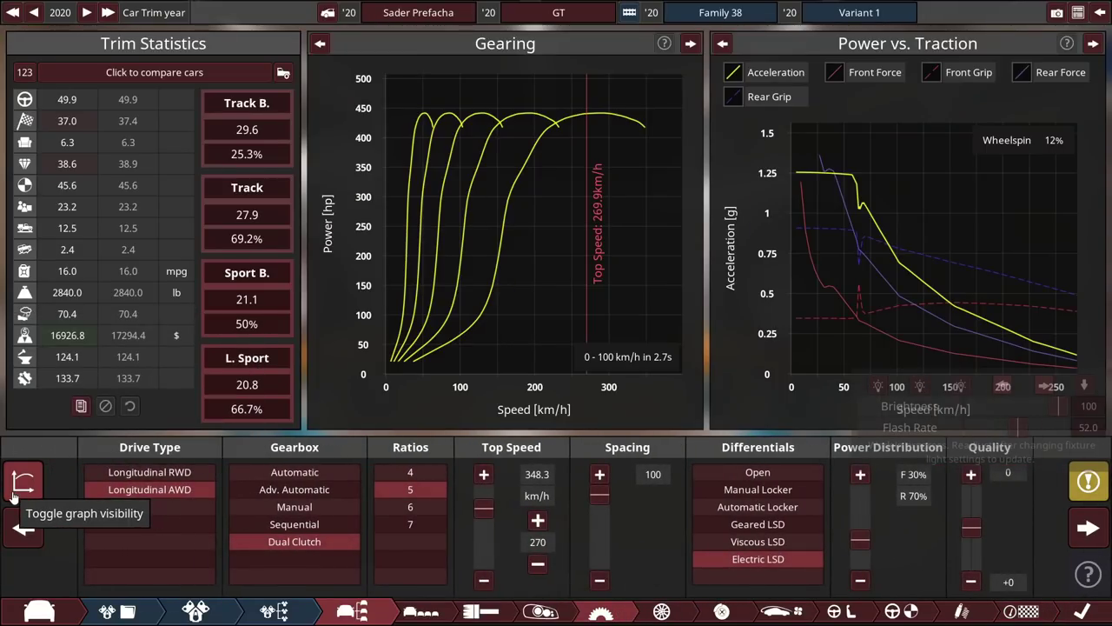
pyautogui.click(13, 494)
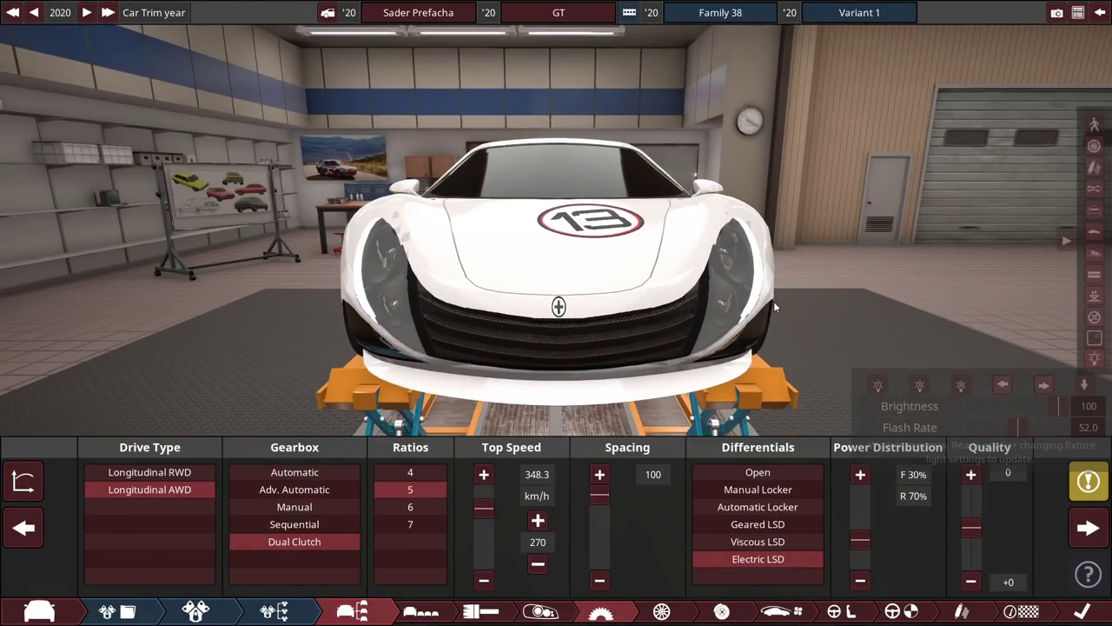
# Show the Test Track results confirming 270 km/h top speed, then hide the track map
pyautogui.moveTo(773, 300); pyautogui.dragTo(585, 350)
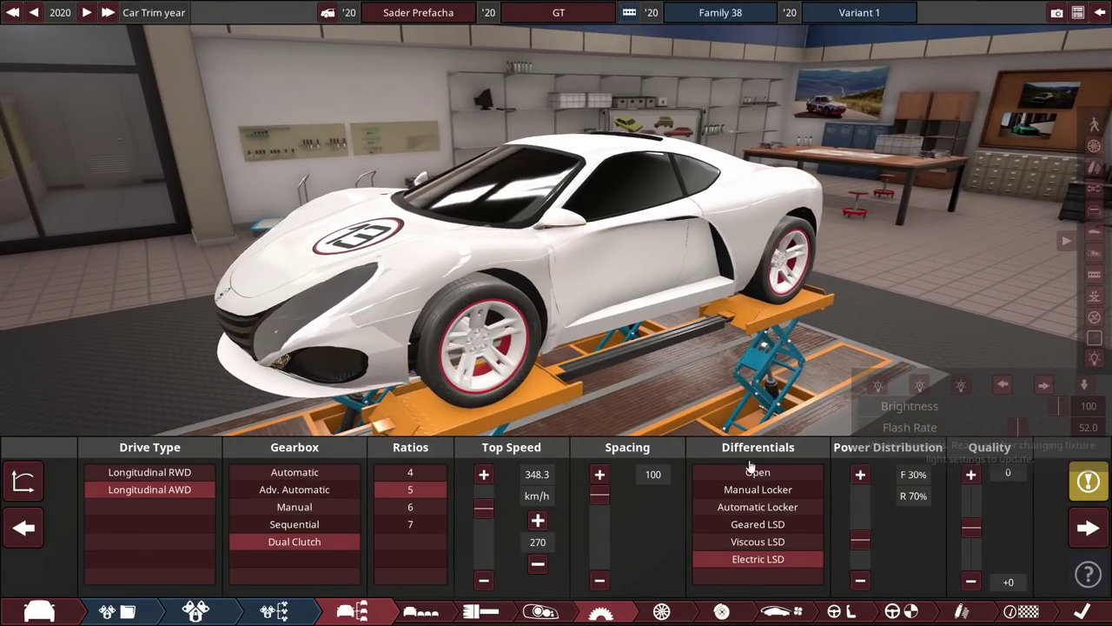
pyautogui.moveTo(758, 565)
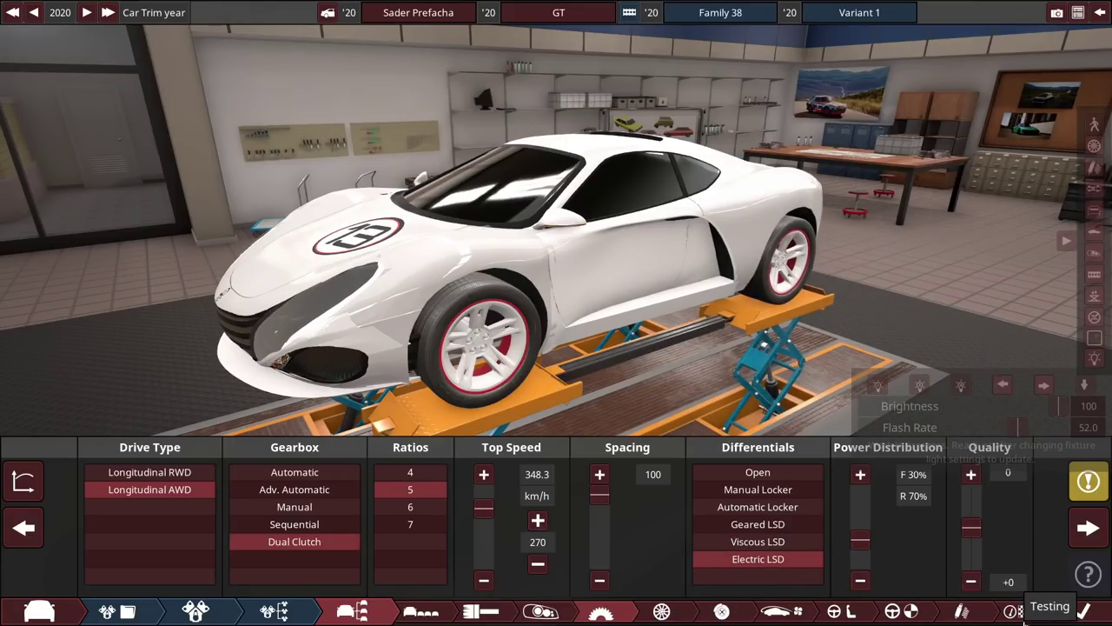
pyautogui.click(1015, 613)
pyautogui.click(943, 538)
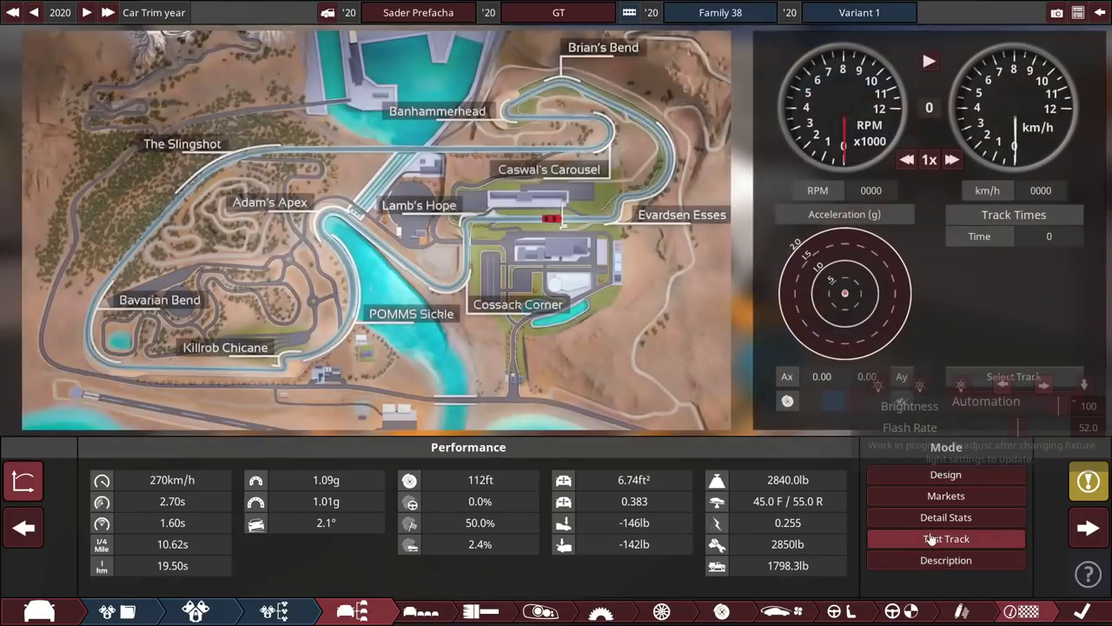
pyautogui.click(17, 461)
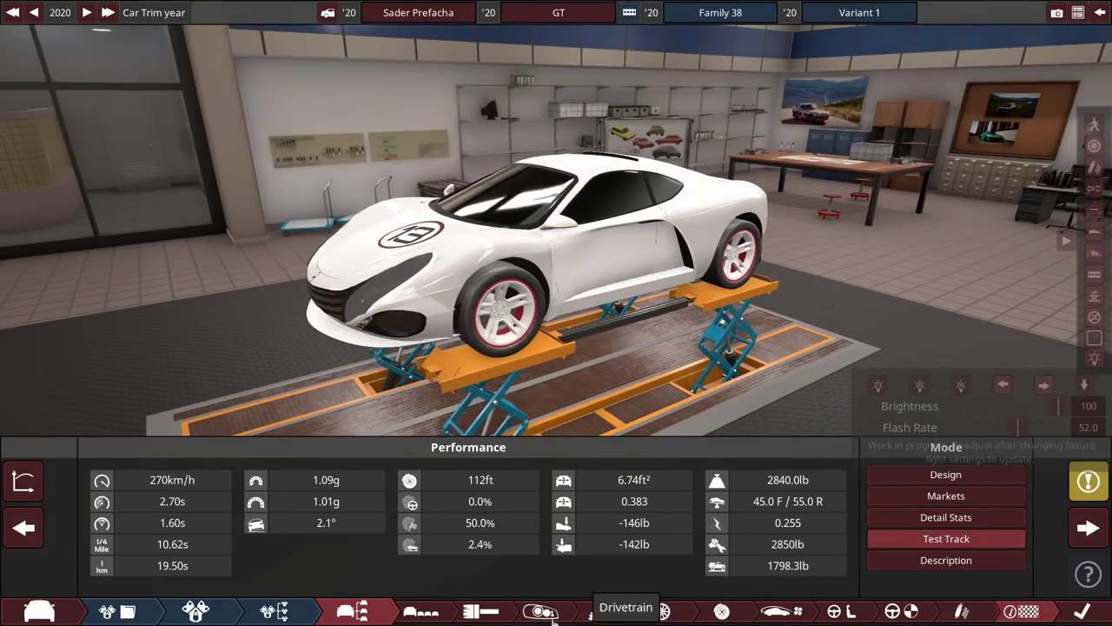
# Review the engine variant's power and torque curves, then return to the car trim body page
pyautogui.click(274, 610)
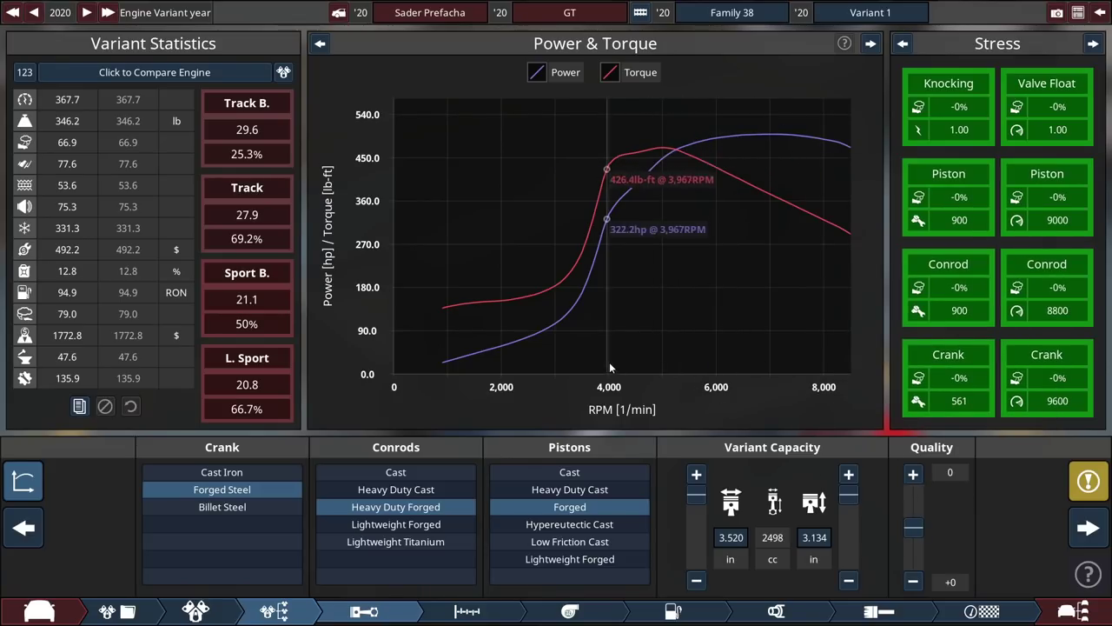
pyautogui.click(1051, 591)
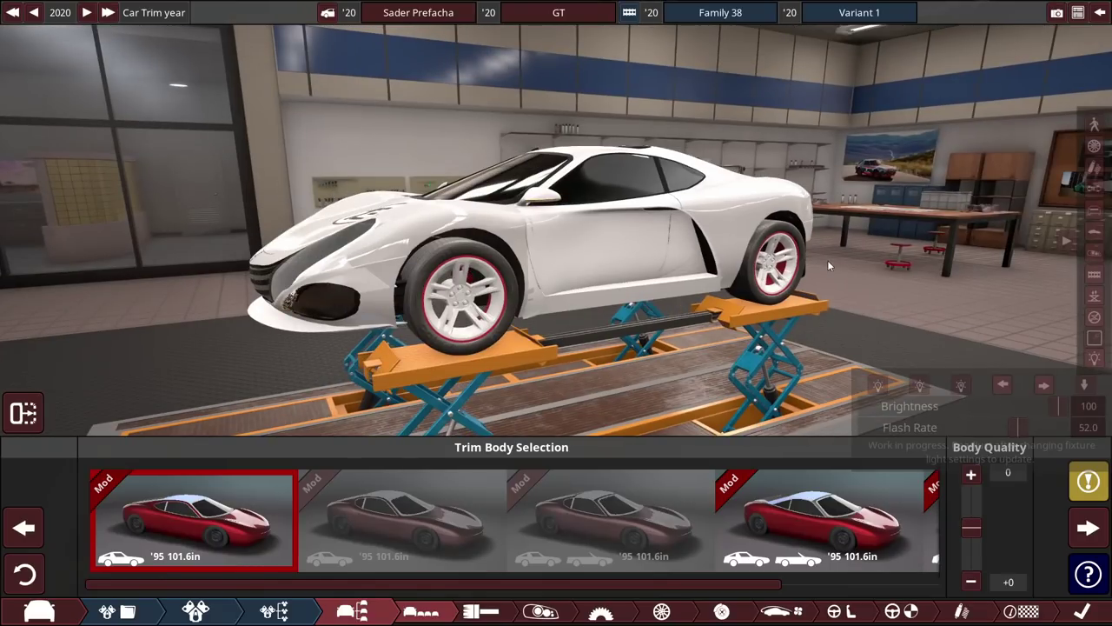
# Check tyres, then show the brakes with braking graphs and switch the rear brakes to vented discs
pyautogui.moveTo(827, 260); pyautogui.dragTo(566, 370)
pyautogui.click(661, 612)
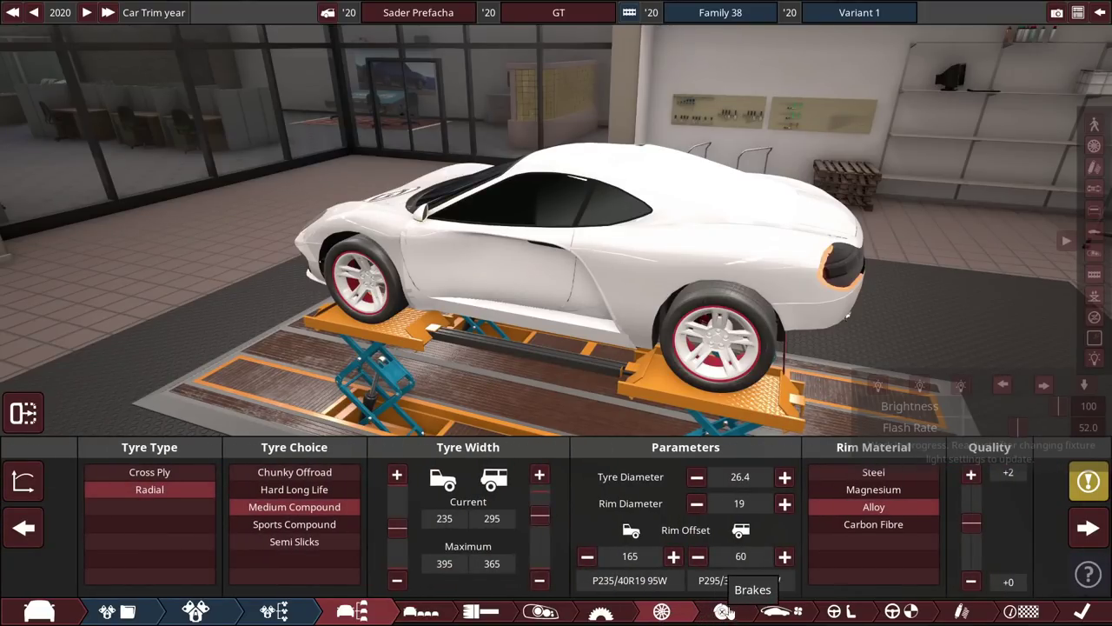
pyautogui.click(733, 615)
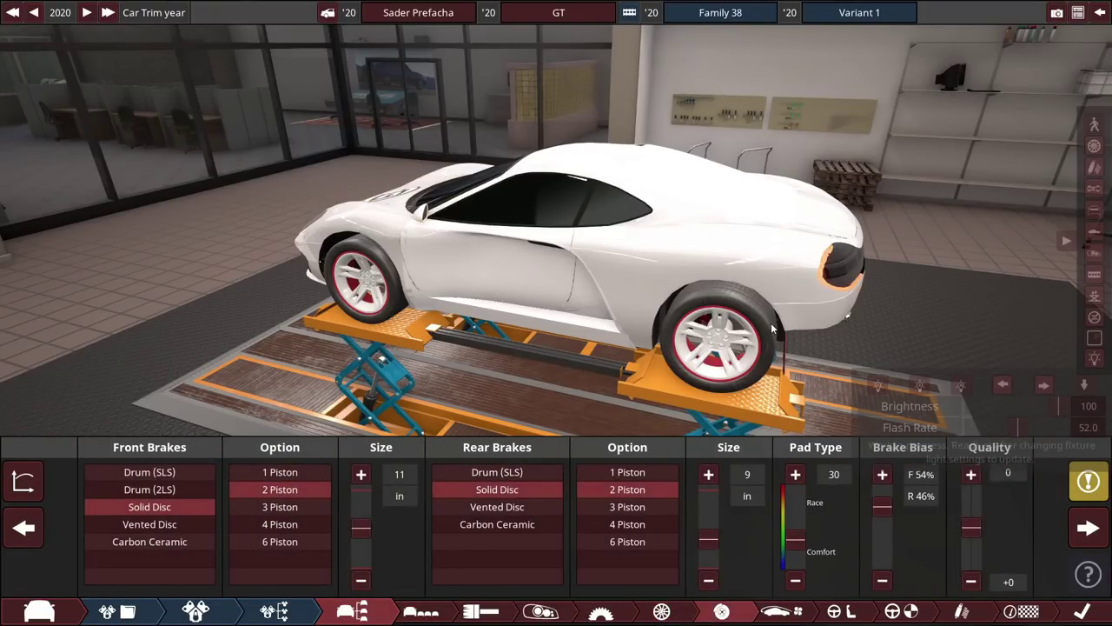
pyautogui.click(22, 482)
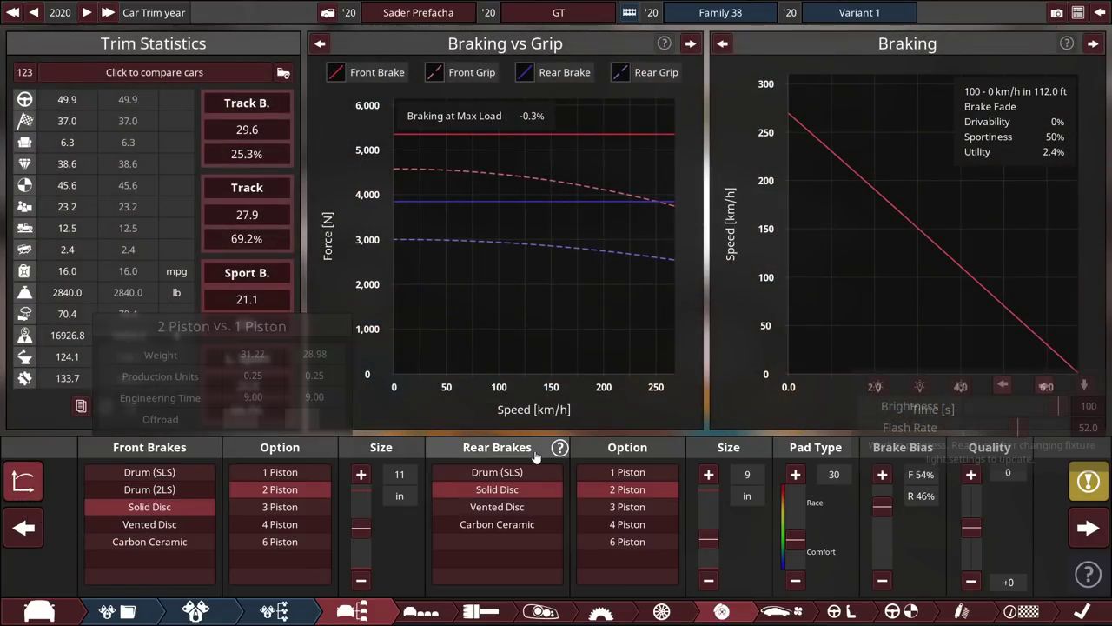
pyautogui.click(488, 504)
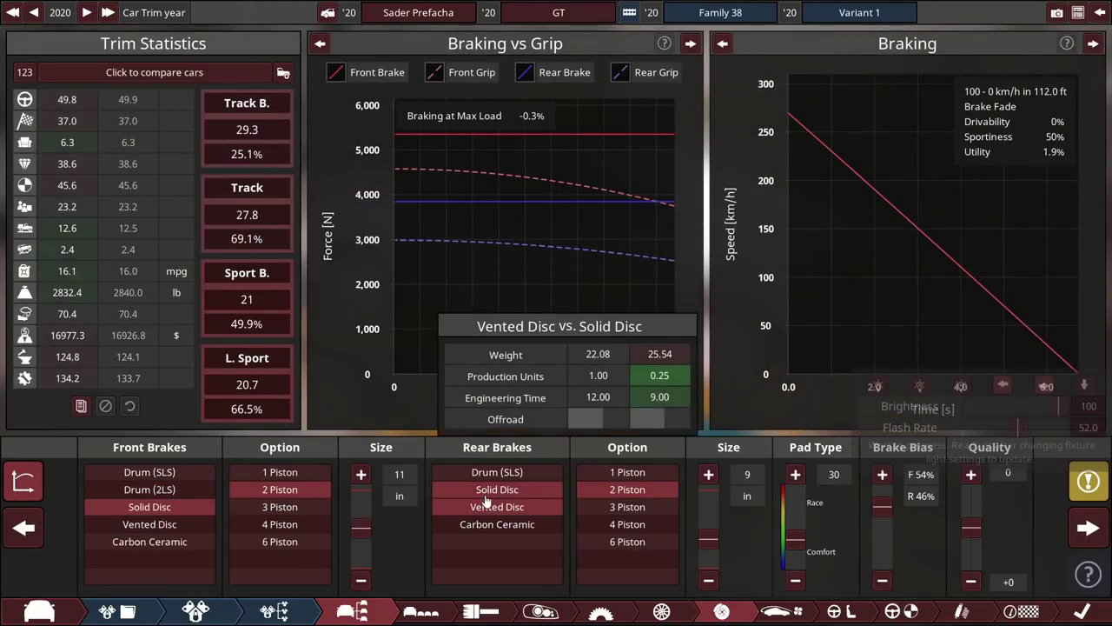
pyautogui.click(488, 504)
# Open the trim summary, hide the statistics and track map, and orbit around the car
pyautogui.click(1088, 527)
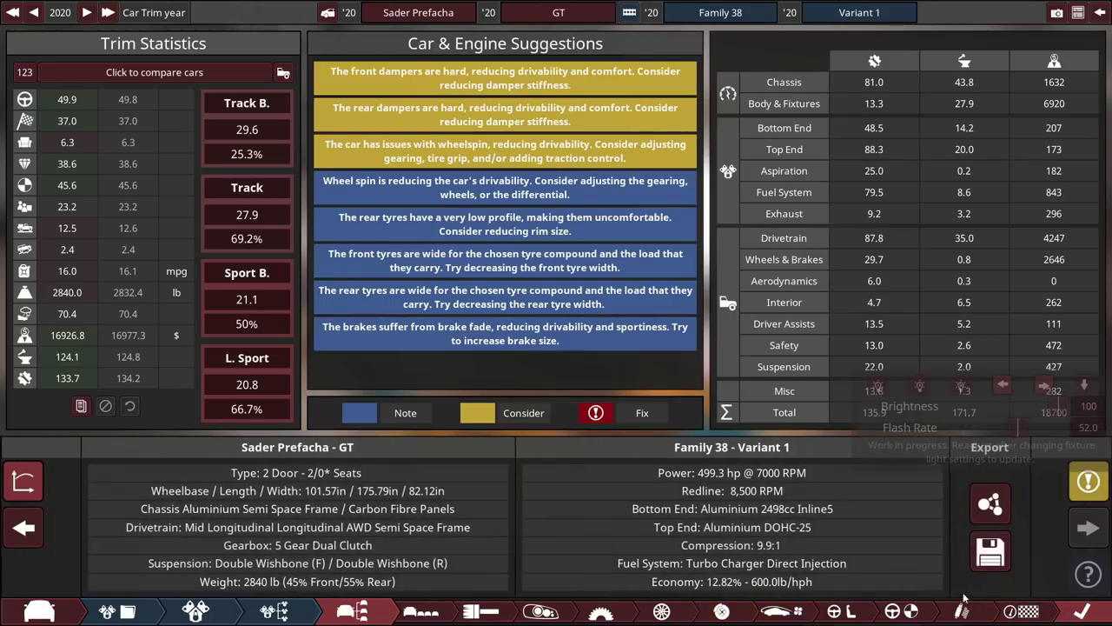
pyautogui.click(26, 483)
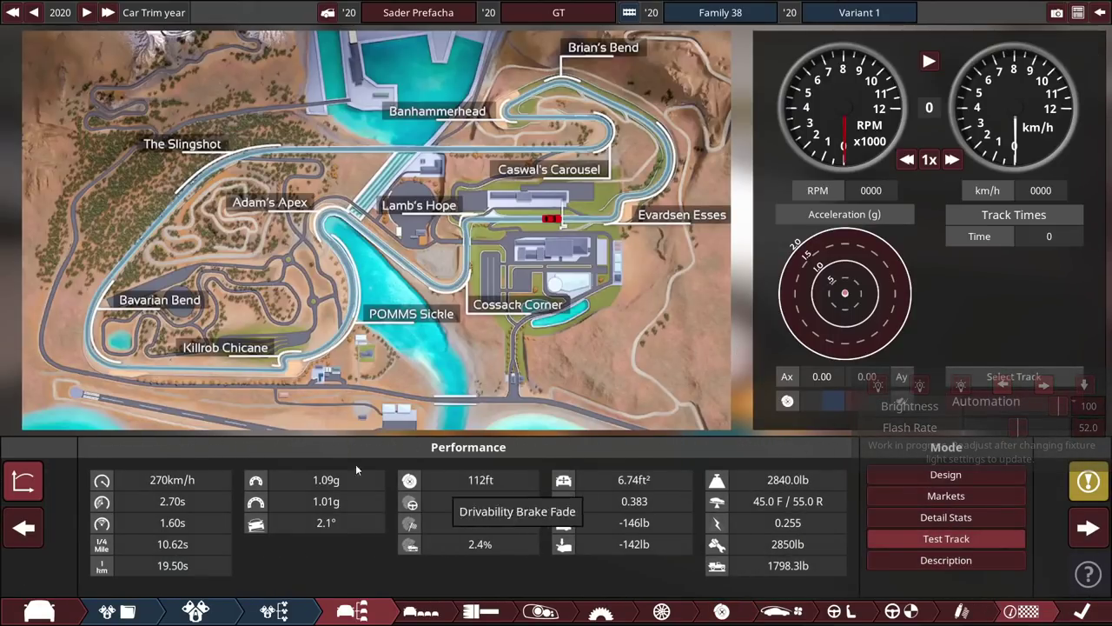
pyautogui.click(33, 485)
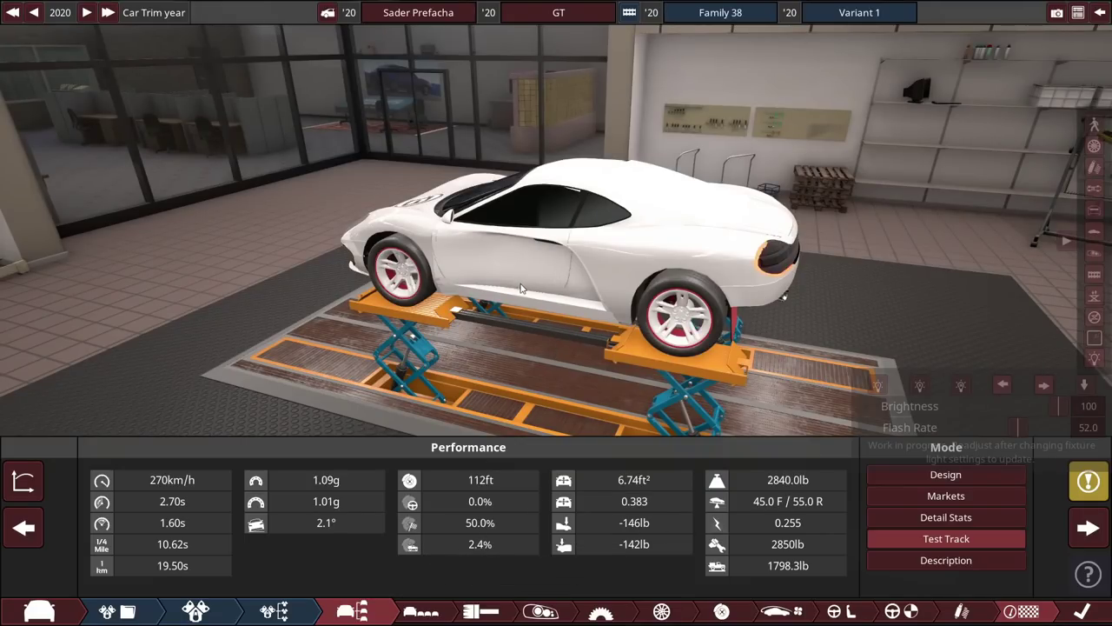
pyautogui.moveTo(473, 287); pyautogui.dragTo(839, 192)
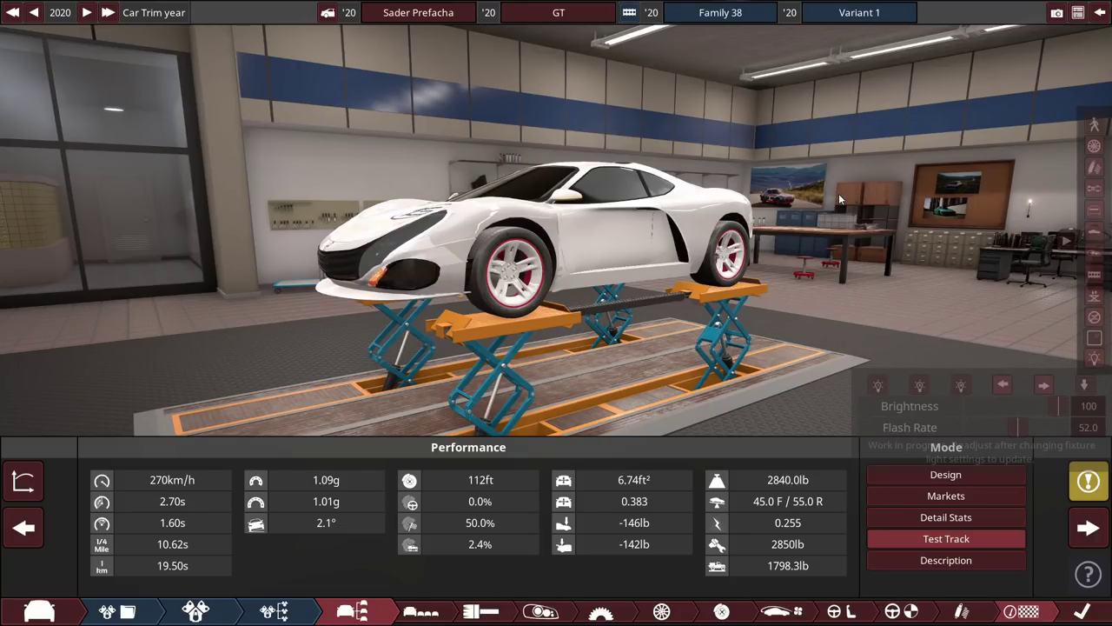
pyautogui.moveTo(839, 193); pyautogui.dragTo(359, 337)
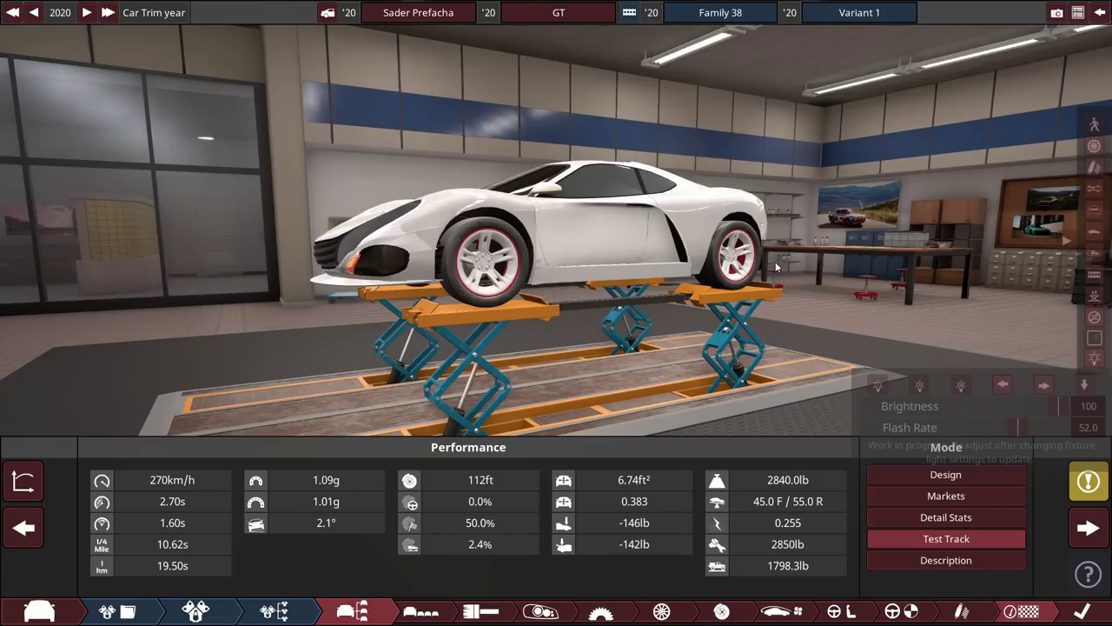
pyautogui.moveTo(824, 262); pyautogui.dragTo(601, 315)
# Cycle through the Detail Stats, Markets, Design, Test Track and Description views of the trim
pyautogui.click(944, 519)
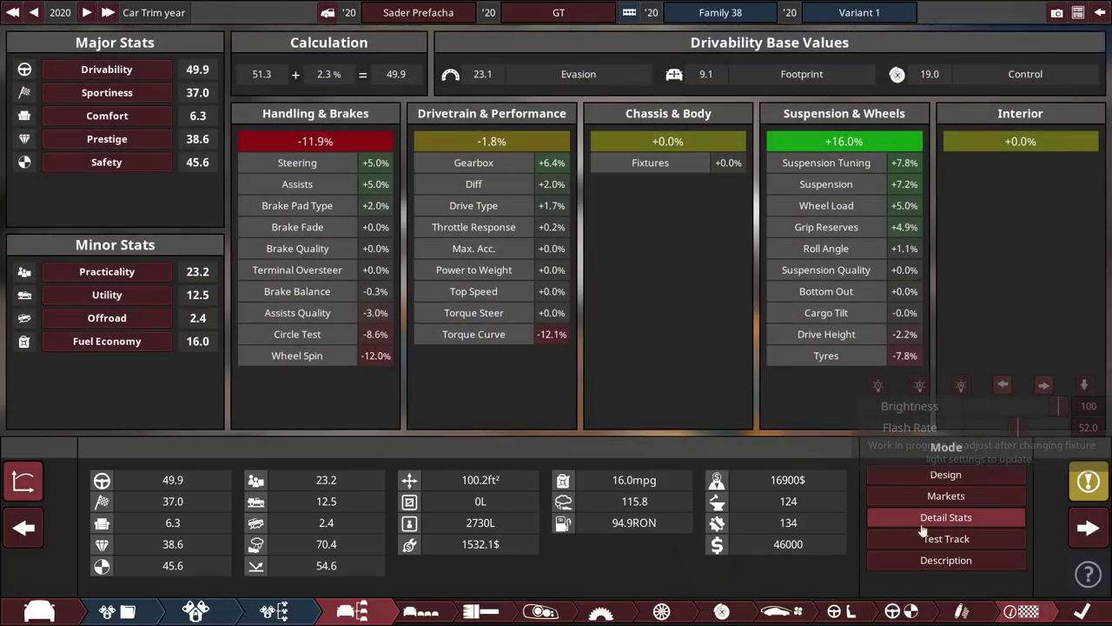
pyautogui.click(946, 494)
pyautogui.click(946, 475)
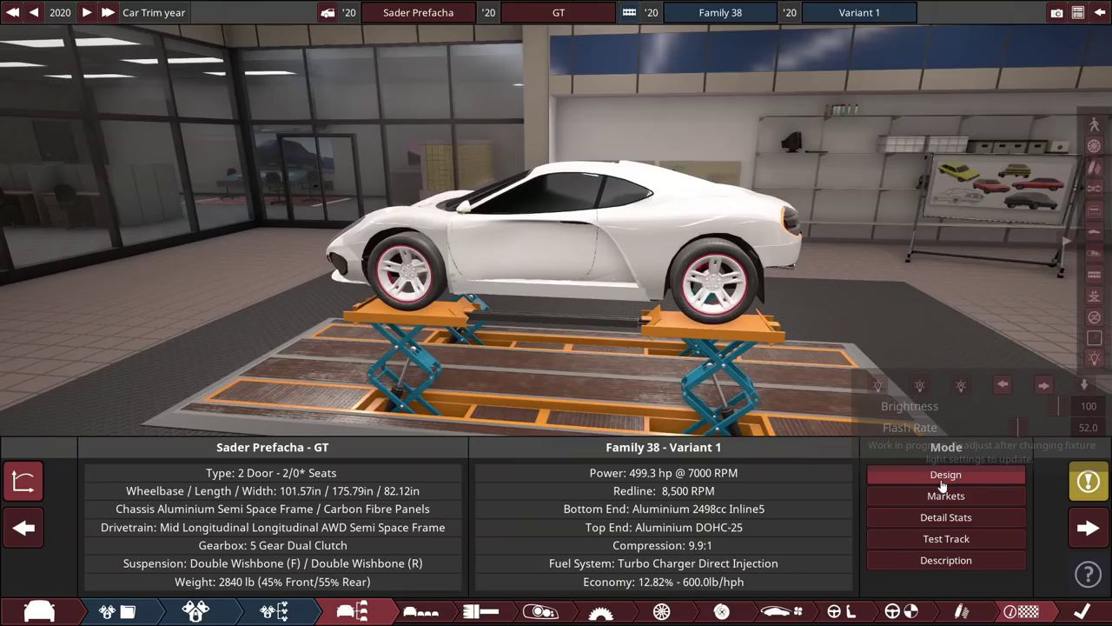
pyautogui.click(946, 538)
pyautogui.click(946, 559)
# Recheck the 270 km/h drivetrain setting, open the trim summary, hide the panels and orbit the car
pyautogui.click(600, 610)
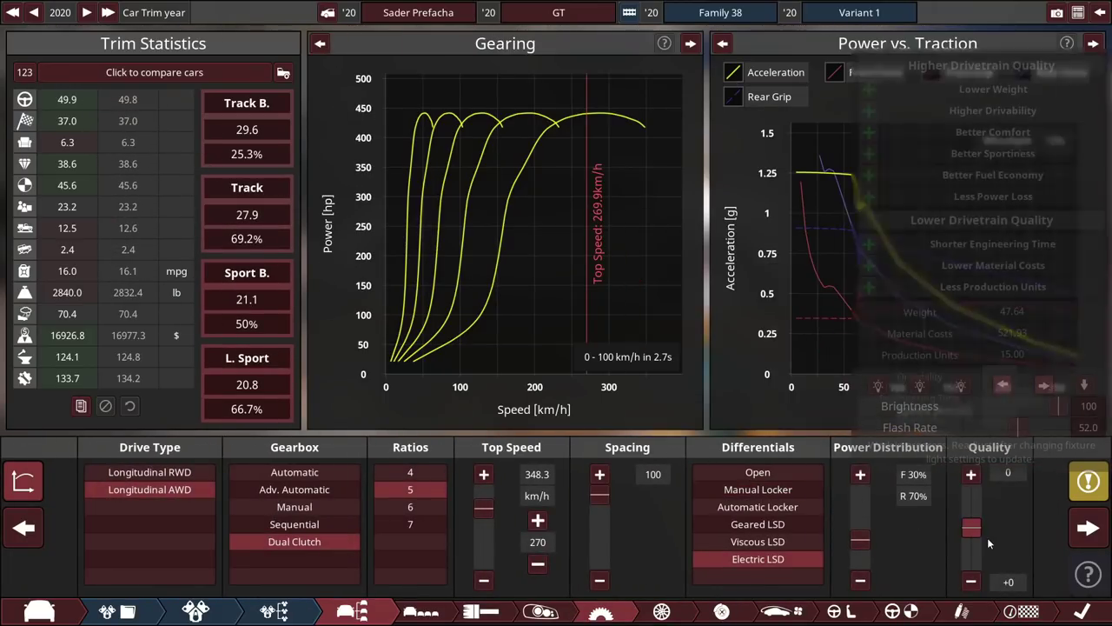
pyautogui.click(1082, 610)
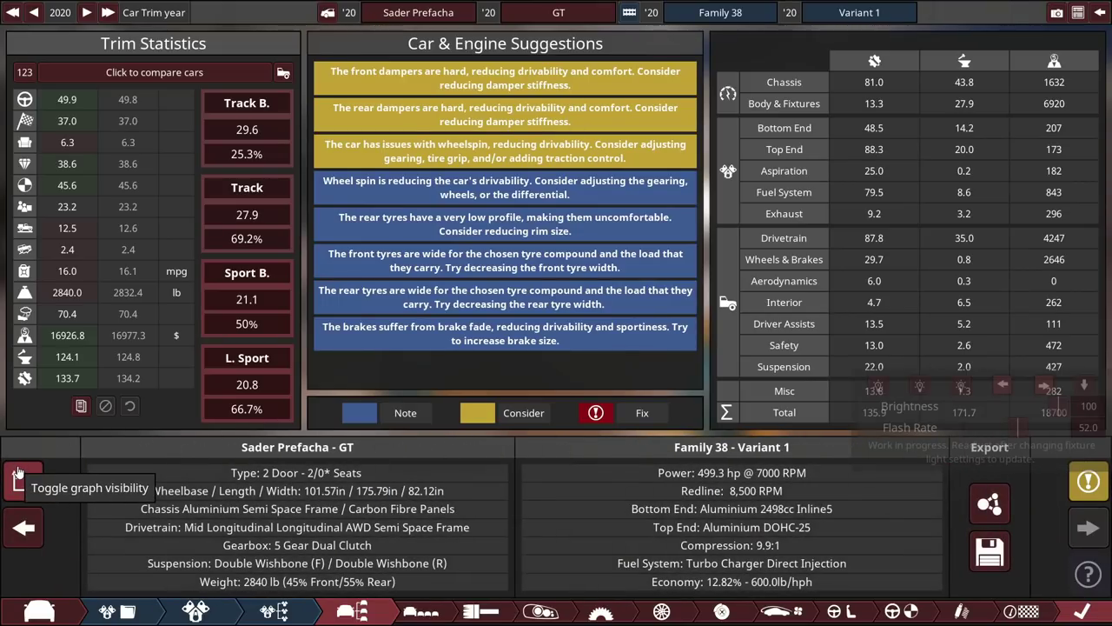
pyautogui.click(21, 480)
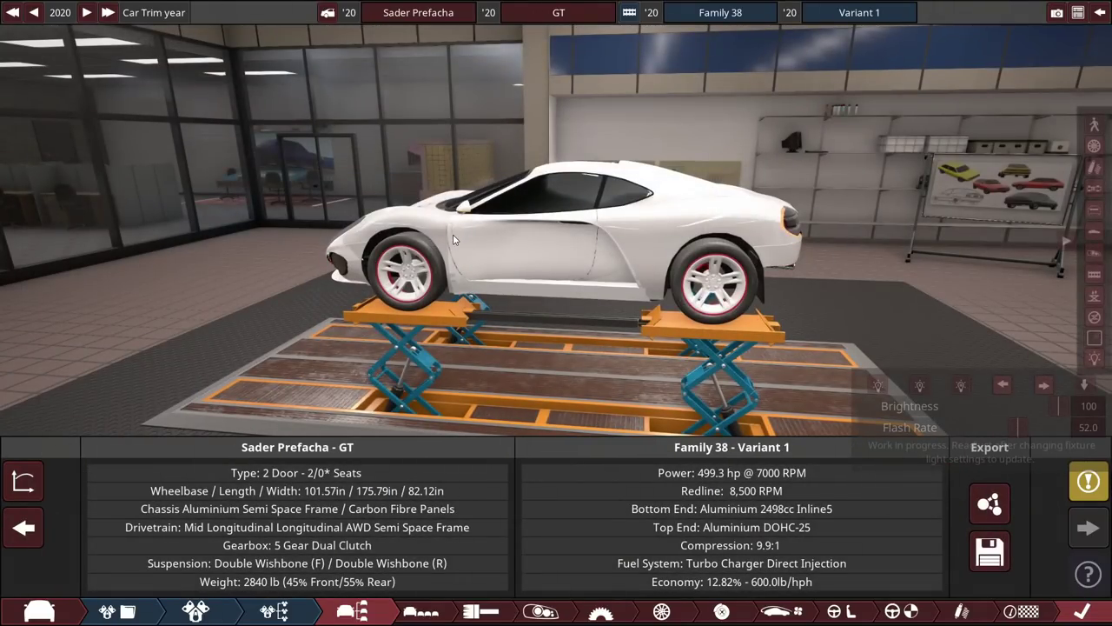
pyautogui.moveTo(519, 263); pyautogui.dragTo(483, 331)
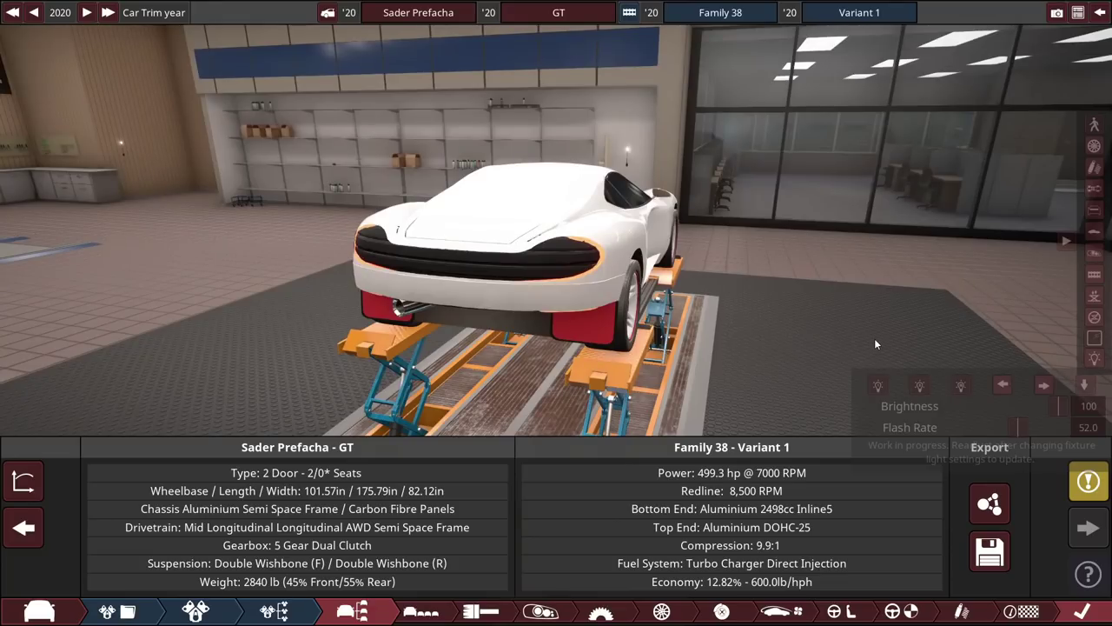
pyautogui.moveTo(874, 338); pyautogui.dragTo(507, 382)
pyautogui.moveTo(764, 342); pyautogui.dragTo(271, 279)
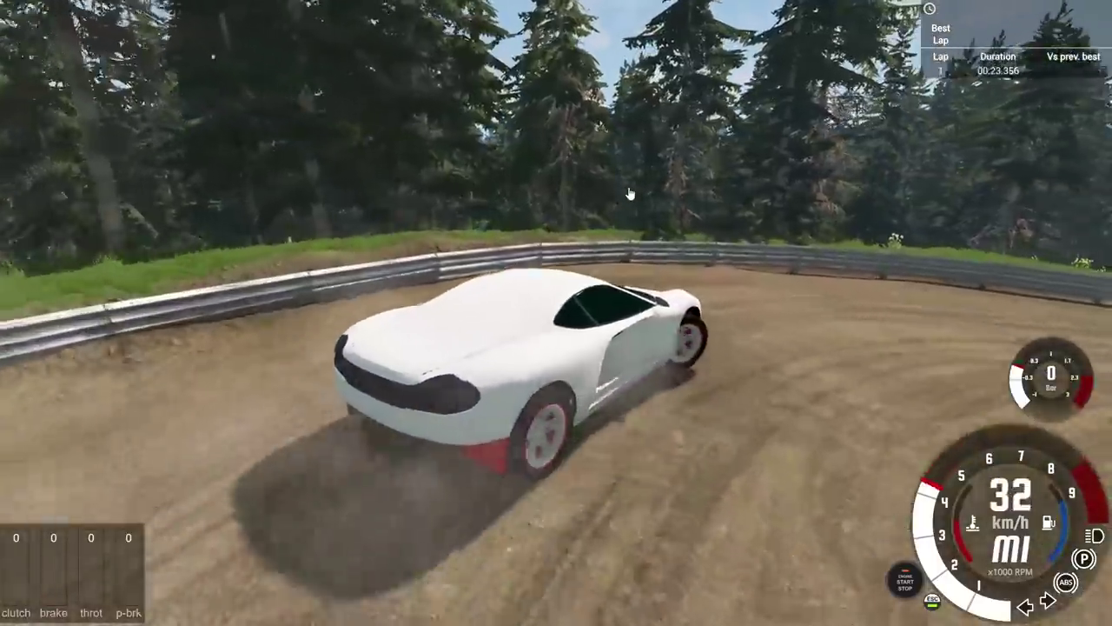
# Accelerate out of the dirt corner and drive through the left and right bends
pyautogui.press('Up')
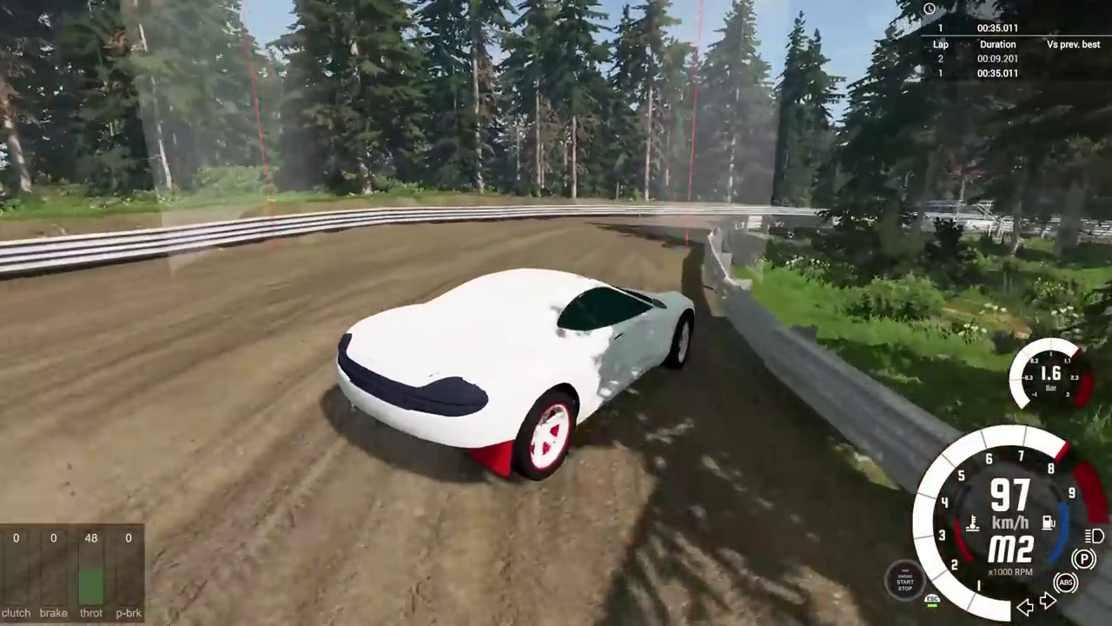
pyautogui.press('Down')
pyautogui.press('Left')
pyautogui.press('Up')
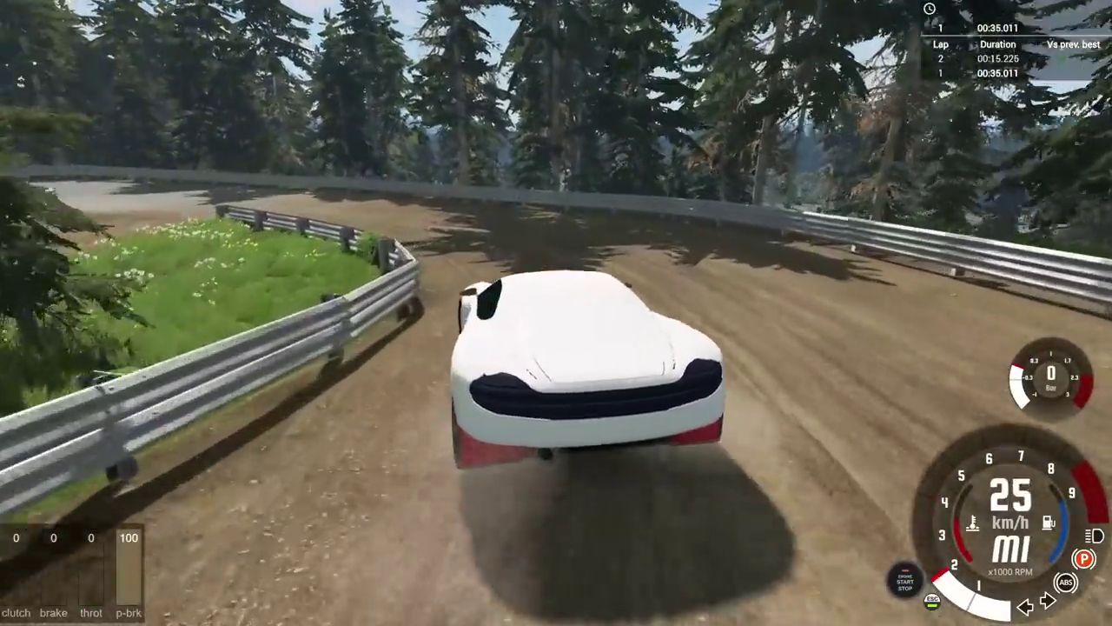
pyautogui.press('Up')
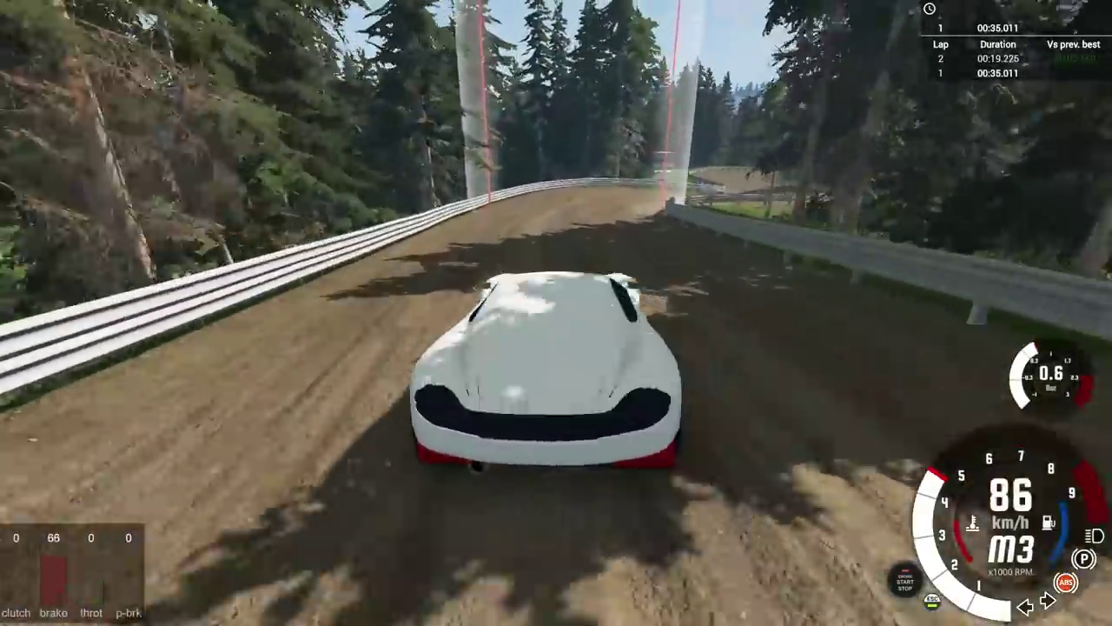
pyautogui.press('Right')
pyautogui.press('Up')
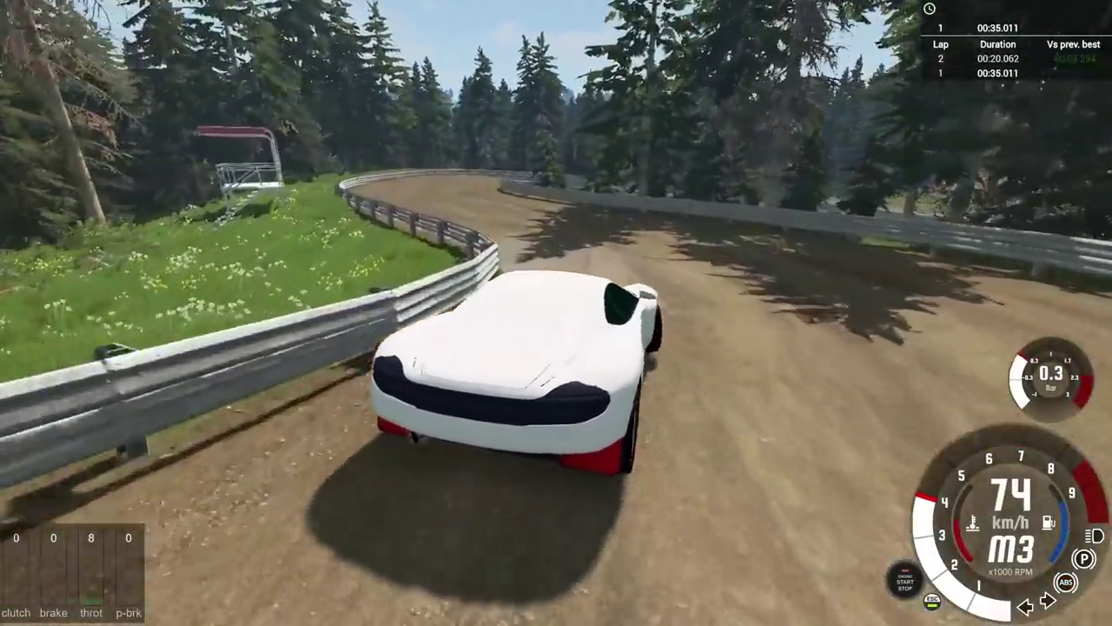
# Handbrake-slide the dirt bend, power onto the asphalt and brake to a stop, finishing lap 2 in 00:30.078
pyautogui.press('Down')
pyautogui.press('space')
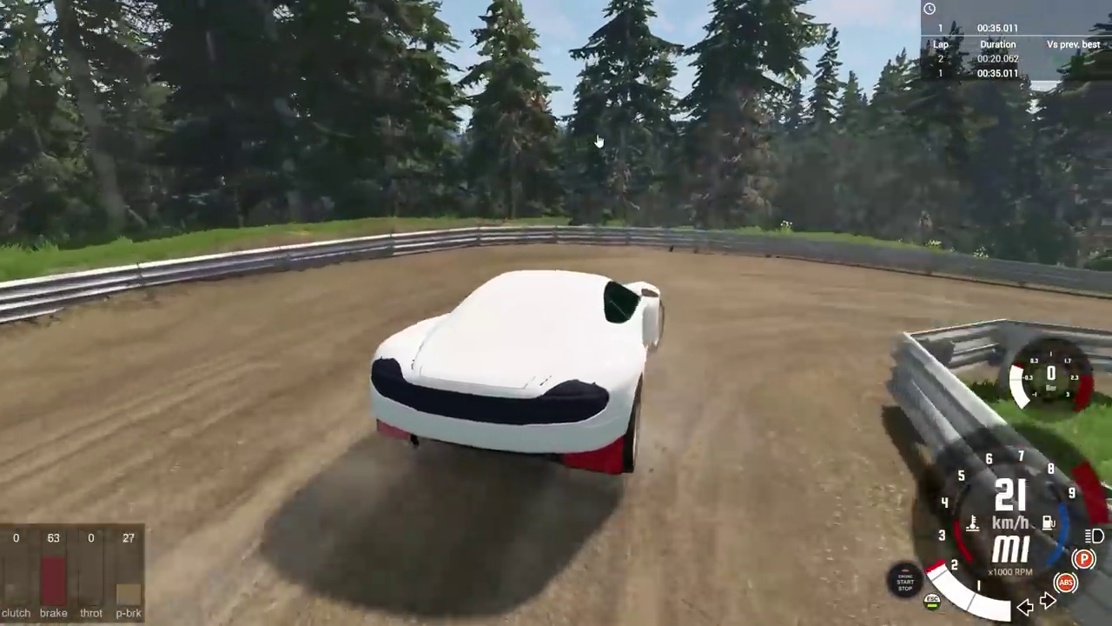
pyautogui.press('Up')
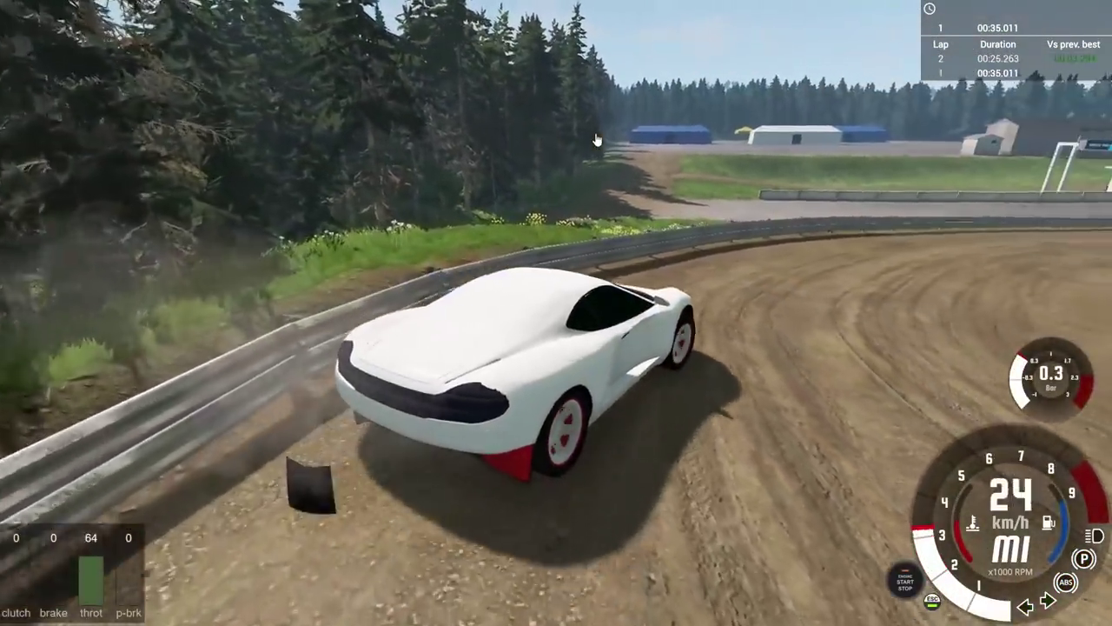
pyautogui.press('Up')
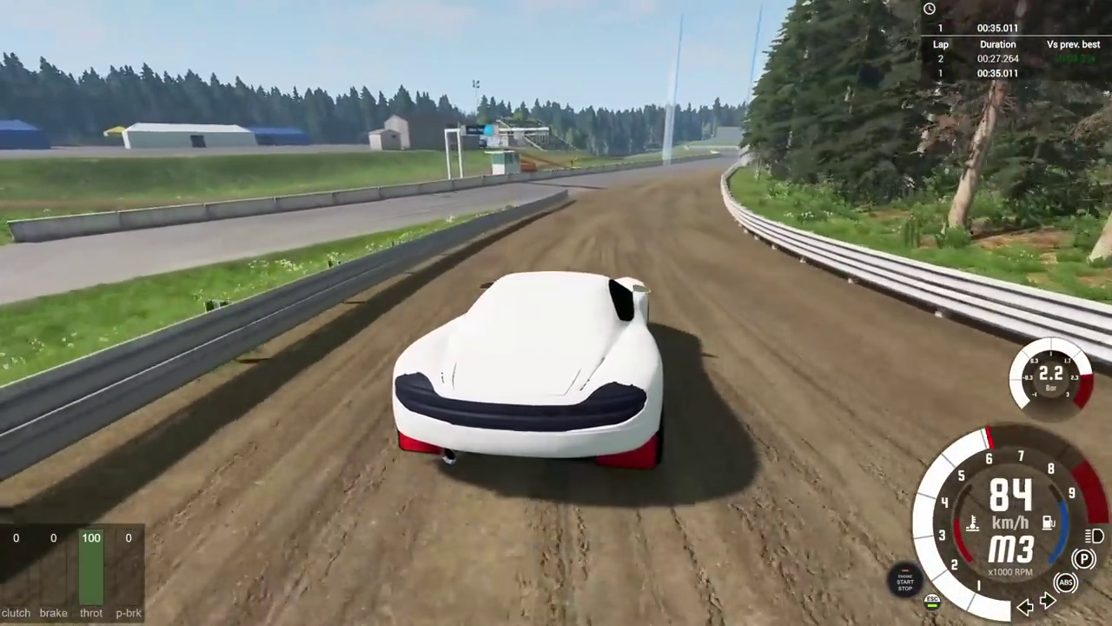
pyautogui.press('Right')
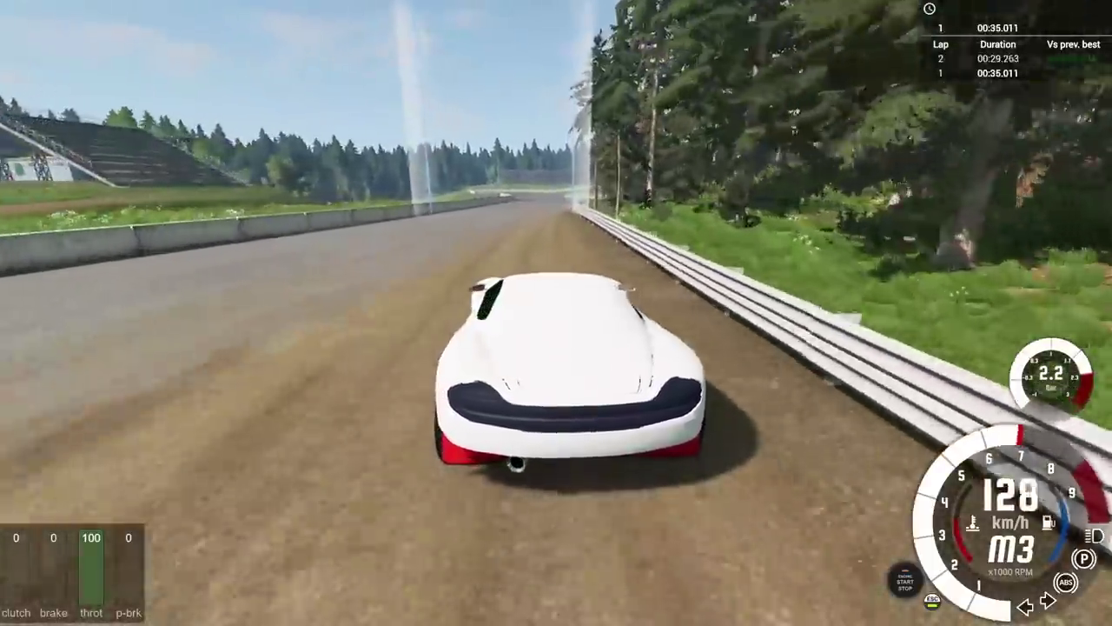
pyautogui.press('Left')
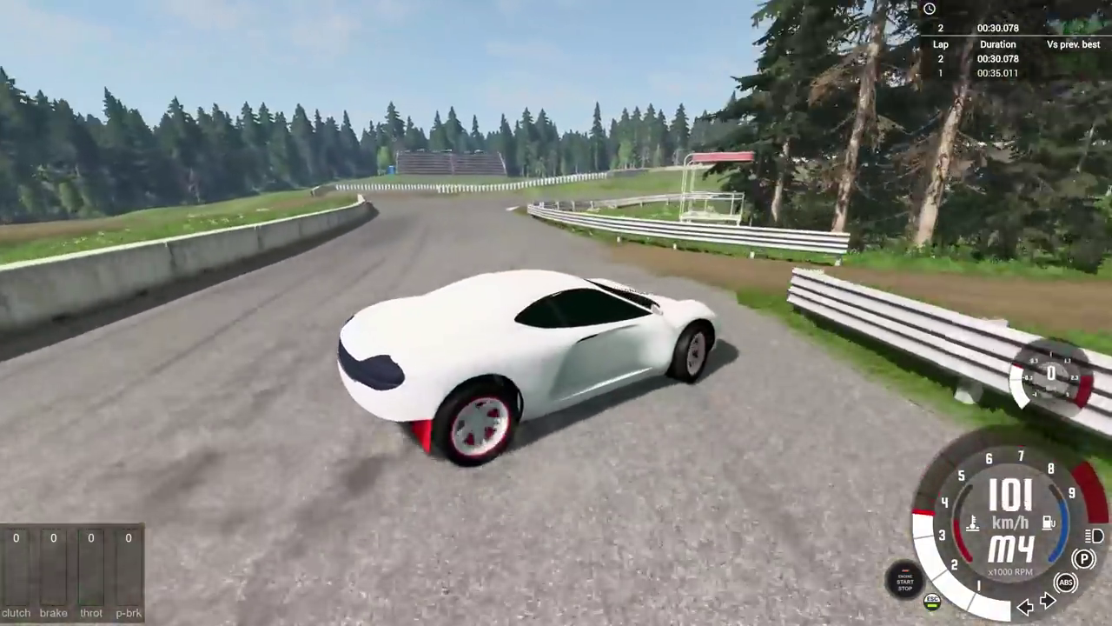
pyautogui.press('Down')
# Hold the stopped GT on the handbrake while the results show a 01:05.089 best total
pyautogui.press('space')
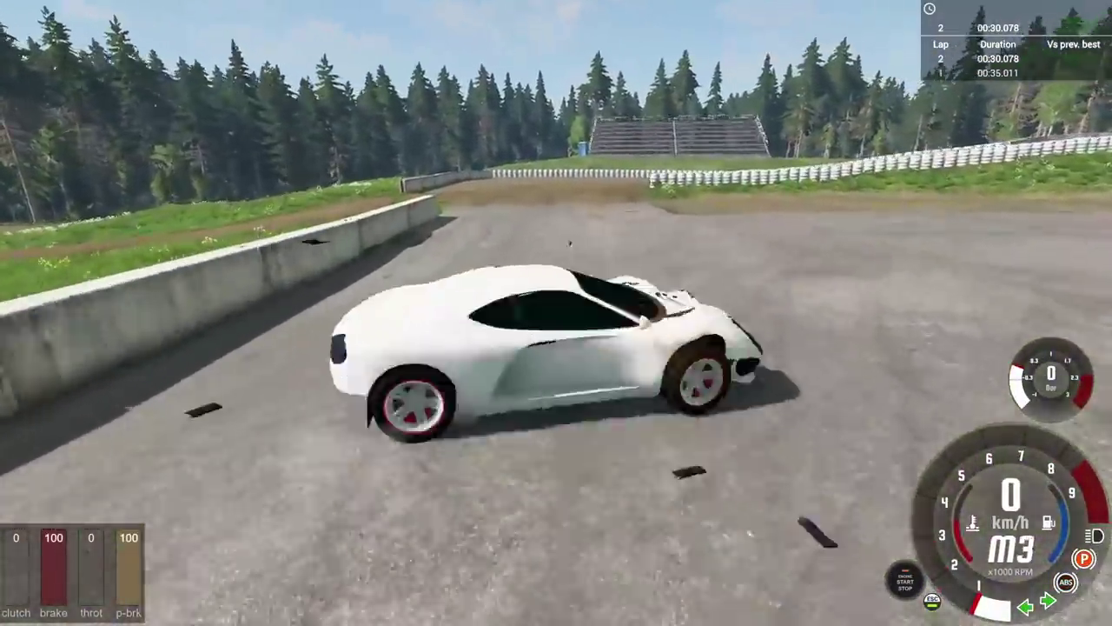